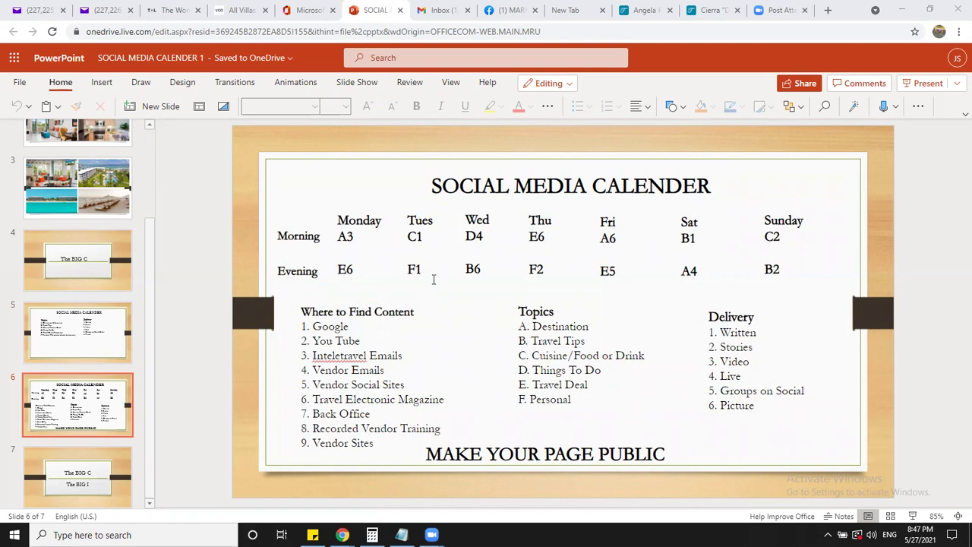
- Run the Social Media Calendar slideshow, then go back to slide 6 and select 'Travel Electronic Magazine'
{"action": "left_click", "coordinate": [914, 516]}
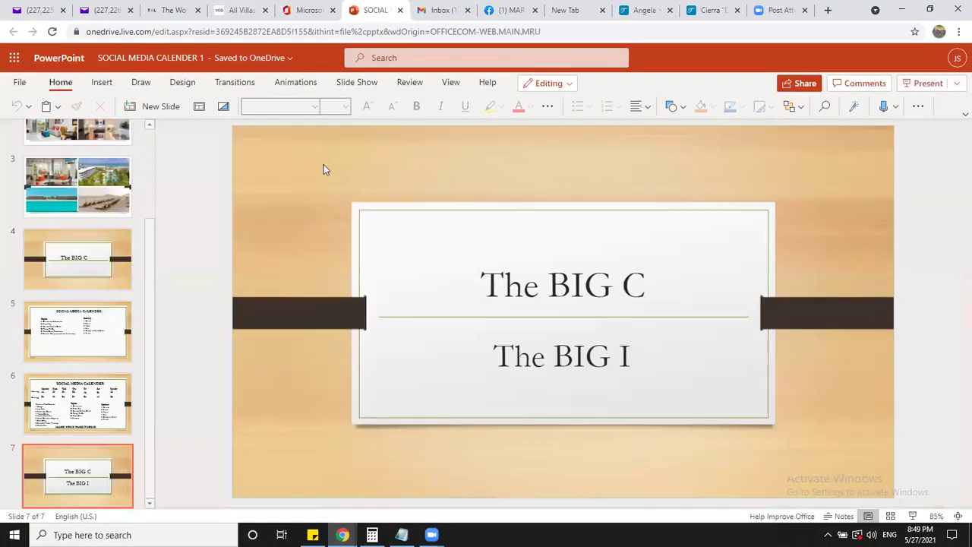
{"action": "left_click", "coordinate": [81, 418]}
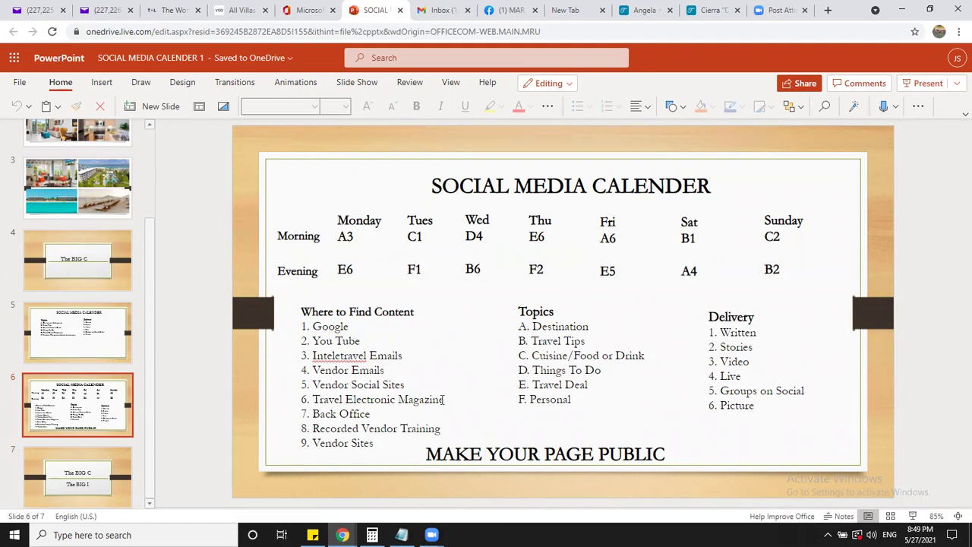
{"action": "left_click_drag", "start_coordinate": [445, 399], "coordinate": [311, 400]}
{"action": "left_click", "coordinate": [102, 10]}
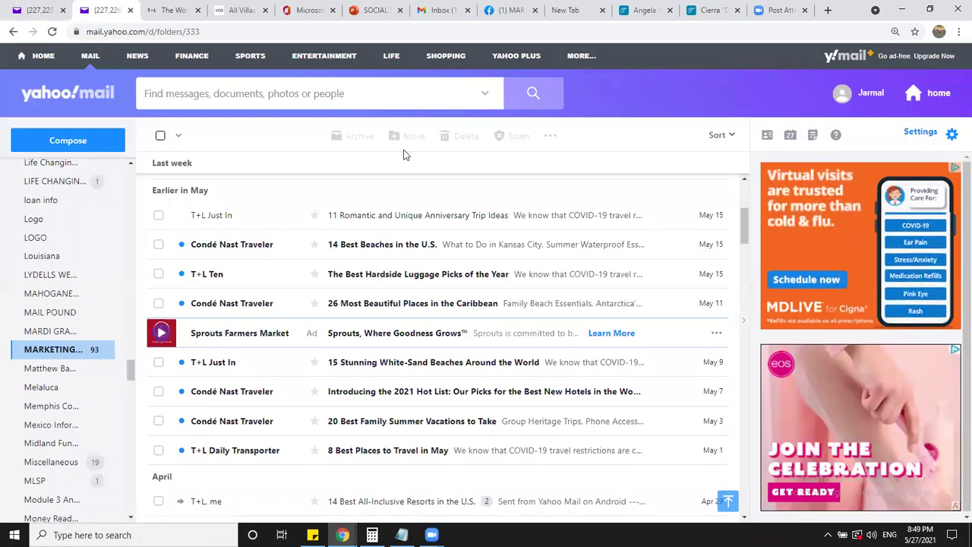
{"action": "scroll", "coordinate": [435, 260], "scroll_direction": "up", "scroll_amount": 4}
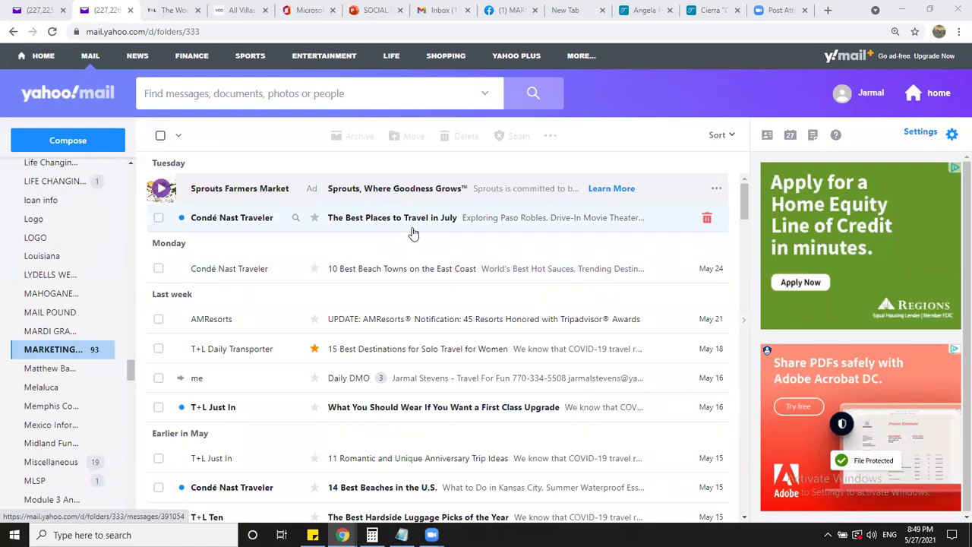
{"action": "scroll", "coordinate": [357, 233], "scroll_direction": "down", "scroll_amount": 1}
{"action": "scroll", "coordinate": [357, 232], "scroll_direction": "down", "scroll_amount": 2}
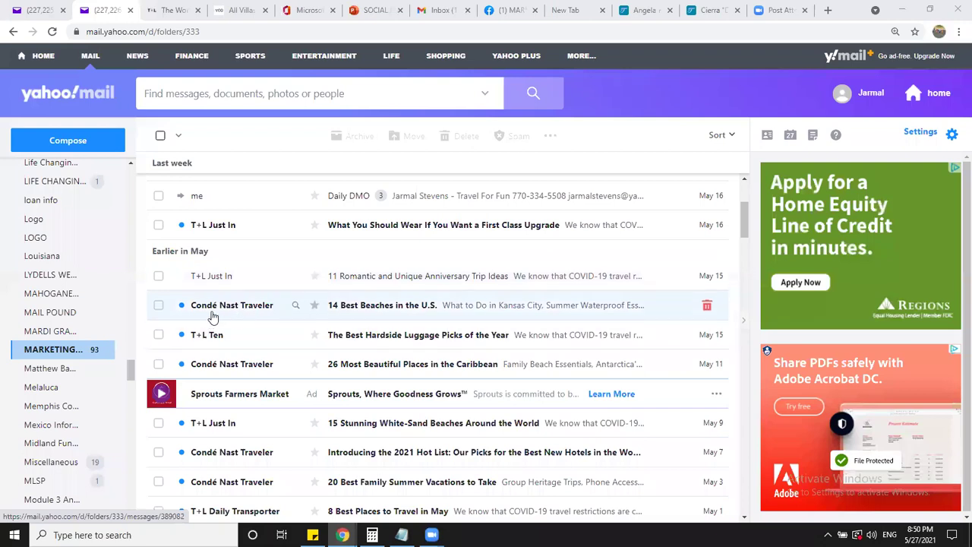
- Open the '14 Best Beaches in the U.S.' newsletter and scroll through the Condé Nast Traveler article
{"action": "left_click", "coordinate": [388, 309]}
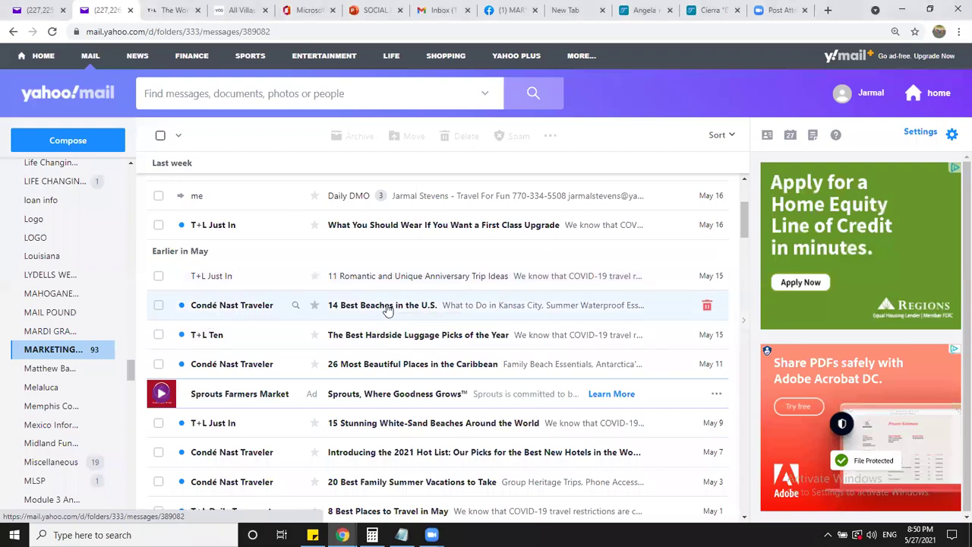
{"action": "scroll", "coordinate": [392, 260], "scroll_direction": "down", "scroll_amount": 5}
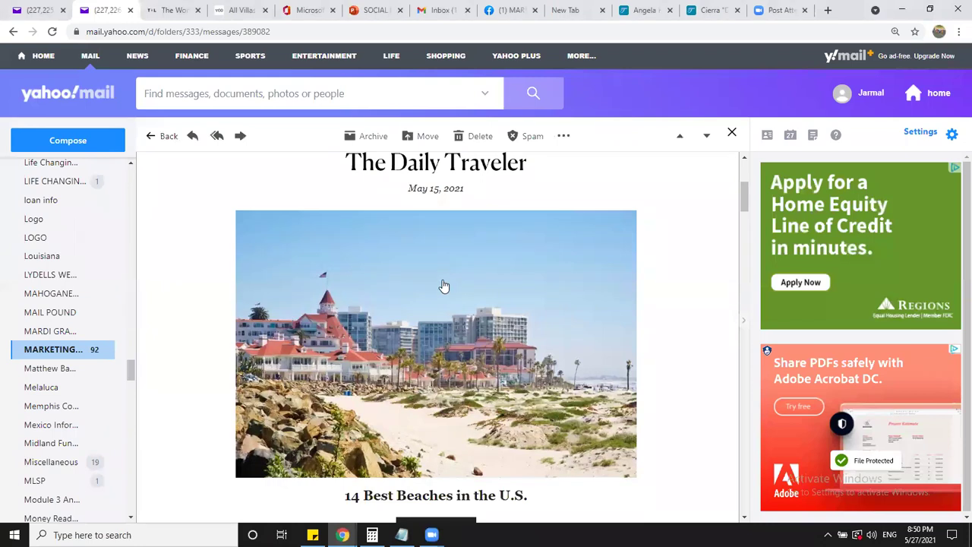
{"action": "scroll", "coordinate": [451, 273], "scroll_direction": "up", "scroll_amount": 2}
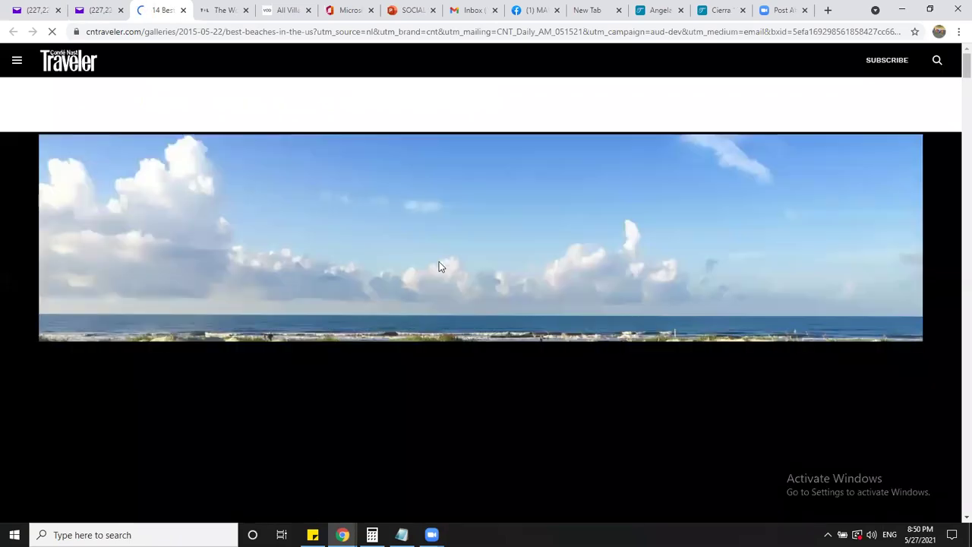
{"action": "scroll", "coordinate": [452, 250], "scroll_direction": "down", "scroll_amount": 4}
{"action": "scroll", "coordinate": [434, 270], "scroll_direction": "down", "scroll_amount": 4}
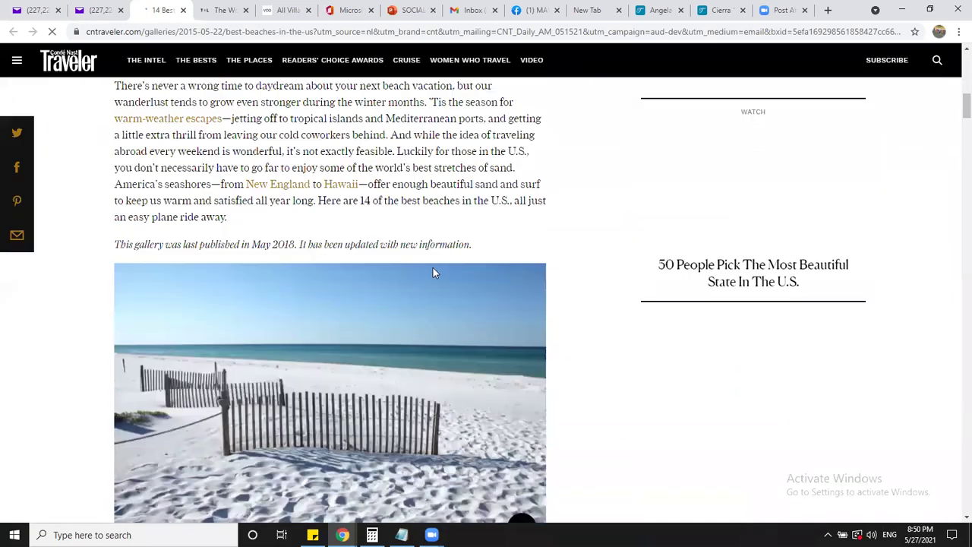
{"action": "scroll", "coordinate": [434, 269], "scroll_direction": "down", "scroll_amount": 2}
{"action": "scroll", "coordinate": [434, 270], "scroll_direction": "up", "scroll_amount": 8}
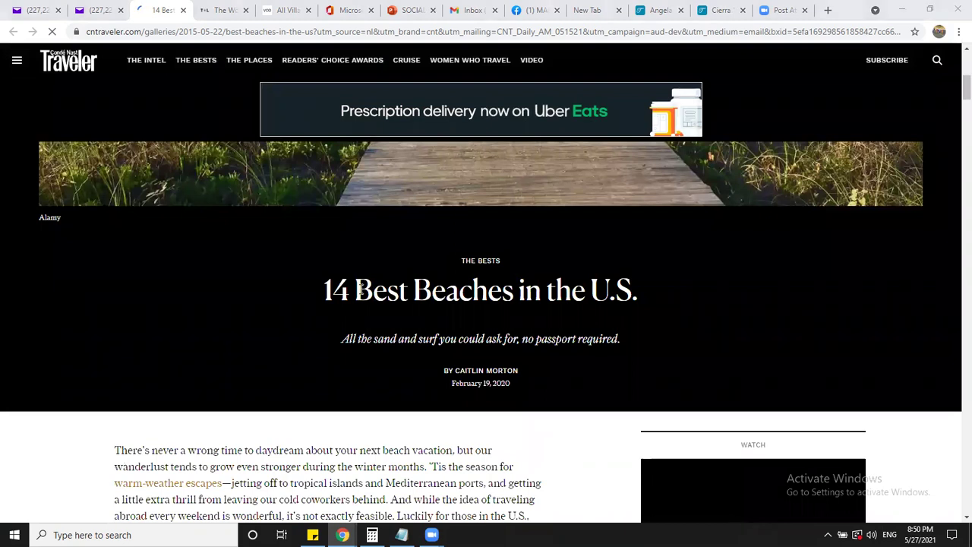
- Copy the article title 'Best Beaches in the U.S.'
{"action": "mouse_move", "coordinate": [356, 290]}
{"action": "left_mouse_down"}
{"action": "mouse_move", "coordinate": [633, 292]}
{"action": "mouse_move", "coordinate": [358, 287]}
{"action": "left_mouse_up"}
{"action": "right_click", "coordinate": [633, 292]}
{"action": "right_click", "coordinate": [358, 289]}
{"action": "left_click", "coordinate": [383, 297]}
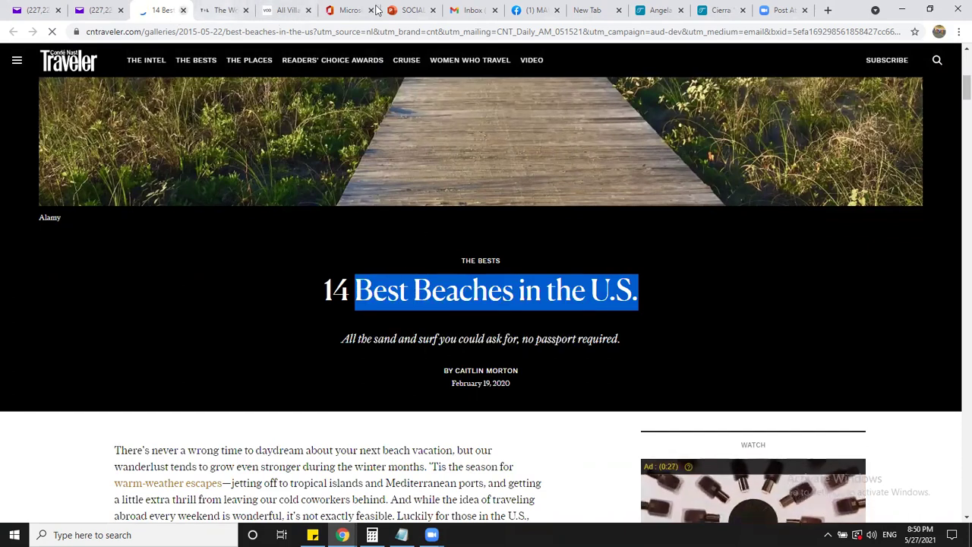
- Start a new Facebook post from the home feed and paste in 'Best Beaches in the U.S.'
{"action": "left_click", "coordinate": [532, 9]}
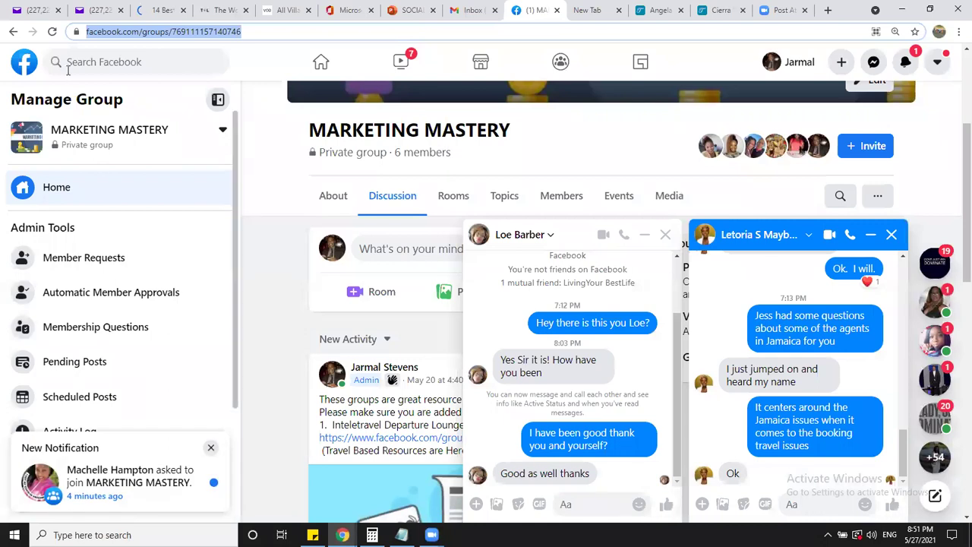
{"action": "left_click", "coordinate": [25, 67]}
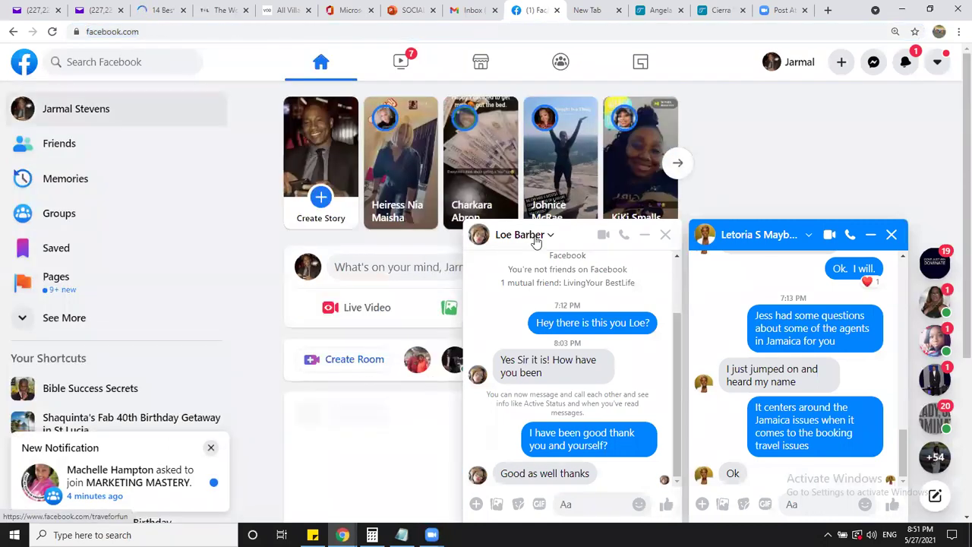
{"action": "left_click", "coordinate": [419, 269]}
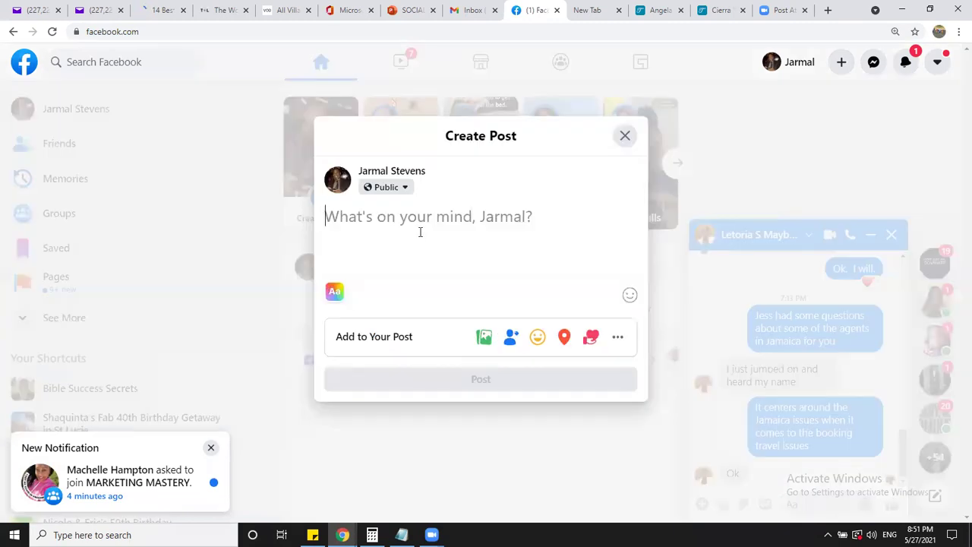
{"action": "key", "text": "ctrl+v"}
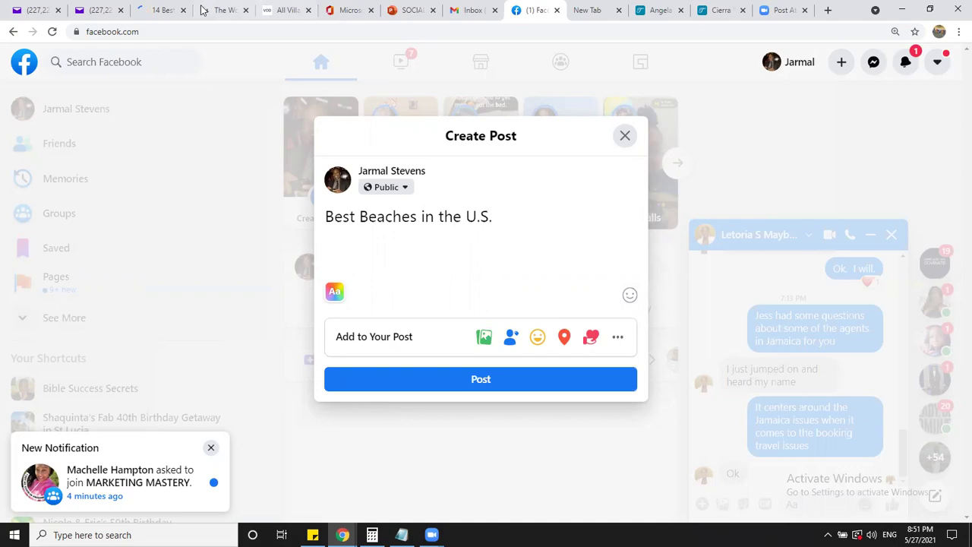
- Copy the 'Coronado Beach, San Diego' heading from the beaches article
{"action": "left_click", "coordinate": [161, 10]}
{"action": "scroll", "coordinate": [470, 331], "scroll_direction": "down", "scroll_amount": 10}
{"action": "scroll", "coordinate": [469, 337], "scroll_direction": "down", "scroll_amount": 7}
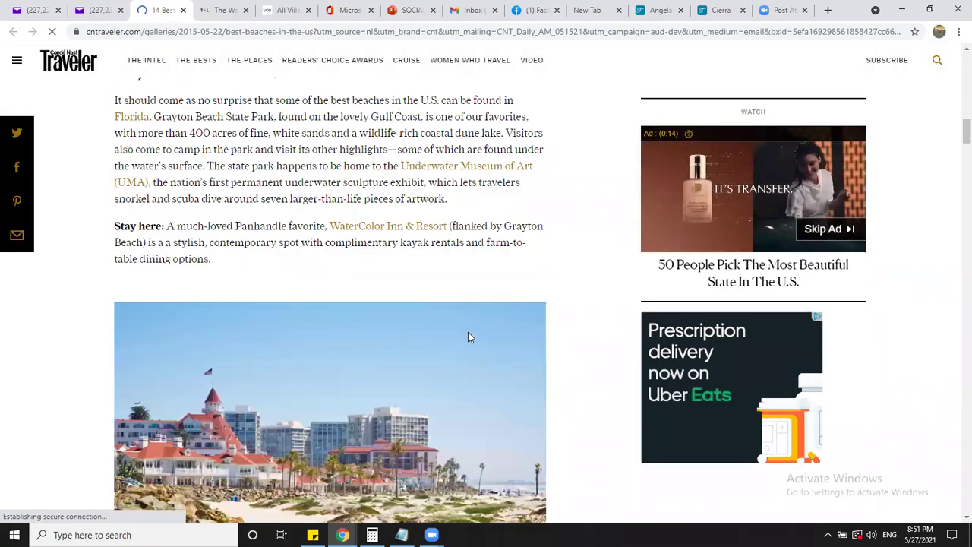
{"action": "scroll", "coordinate": [466, 331], "scroll_direction": "down", "scroll_amount": 1}
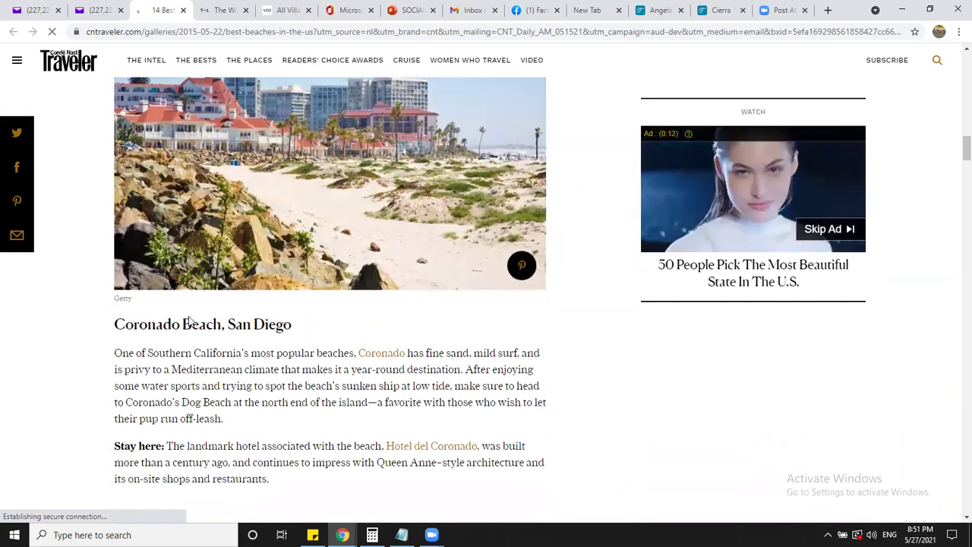
{"action": "left_click_drag", "start_coordinate": [292, 325], "coordinate": [114, 325]}
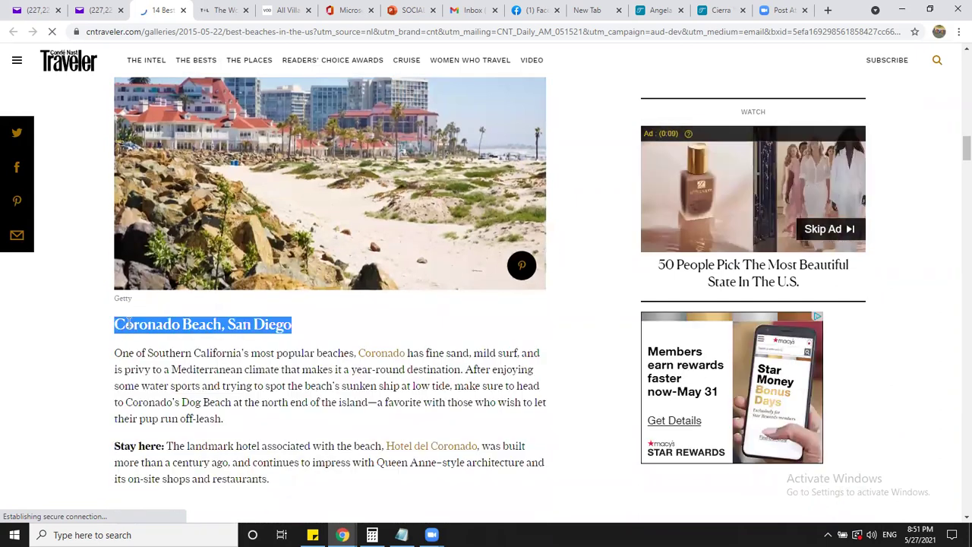
{"action": "right_click", "coordinate": [129, 323]}
{"action": "left_click", "coordinate": [155, 332]}
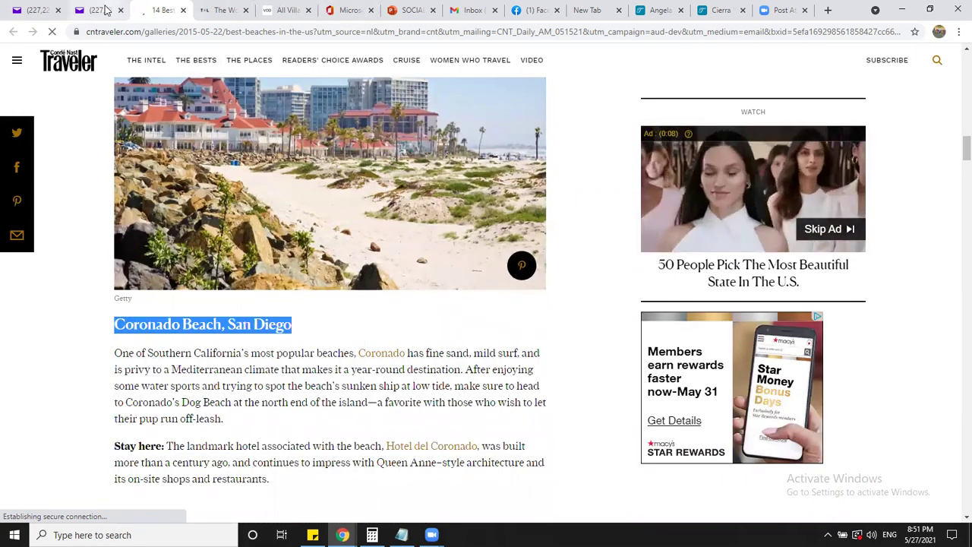
- Move the Facebook tab beside the article and paste 'Coronado Beach, San Diego' on its own line
{"action": "left_click_drag", "start_coordinate": [535, 10], "coordinate": [213, 14]}
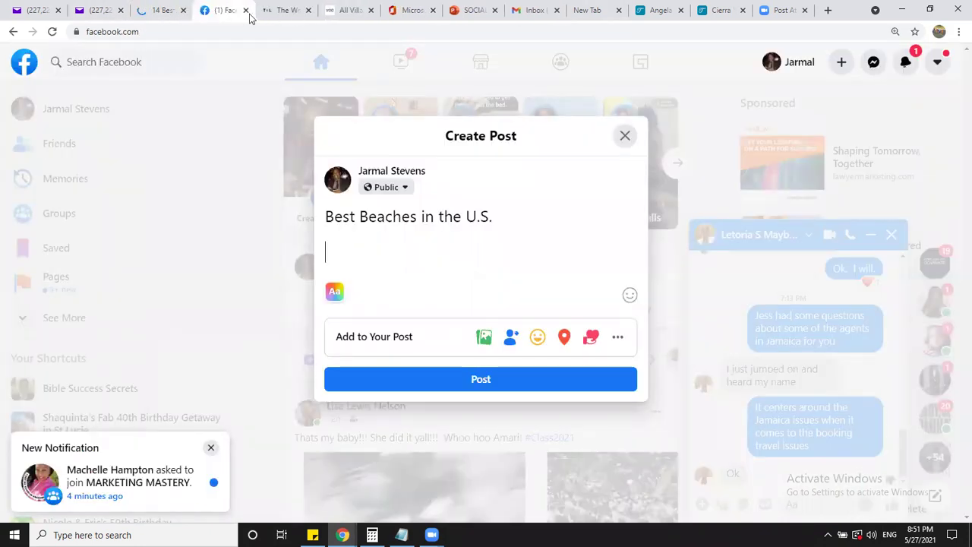
{"action": "left_click_drag", "start_coordinate": [213, 14], "coordinate": [276, 18]}
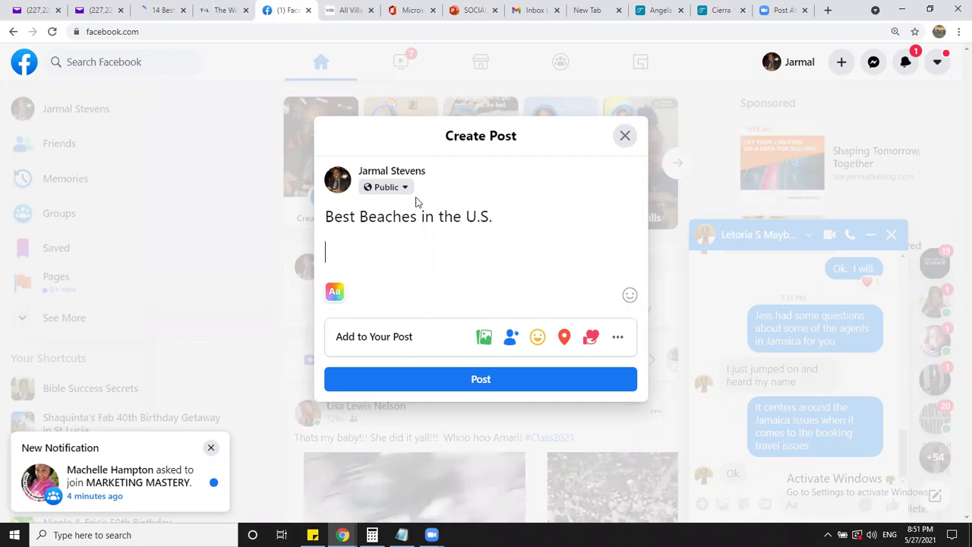
{"action": "key", "text": "ctrl+v"}
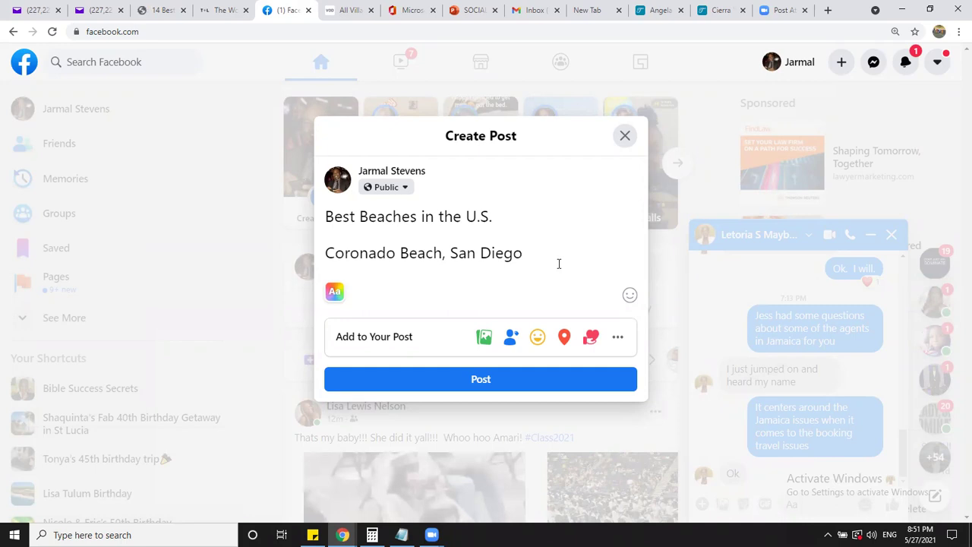
{"action": "key", "text": "Return"}
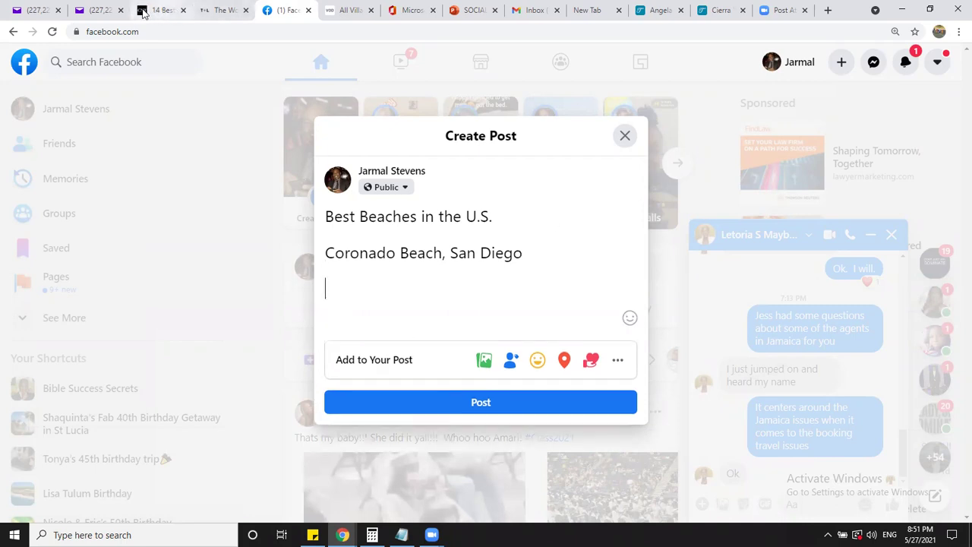
- Copy the opening Coronado description from the article and paste it into the post
{"action": "left_click", "coordinate": [147, 14]}
{"action": "scroll", "coordinate": [332, 276], "scroll_direction": "down", "scroll_amount": 3}
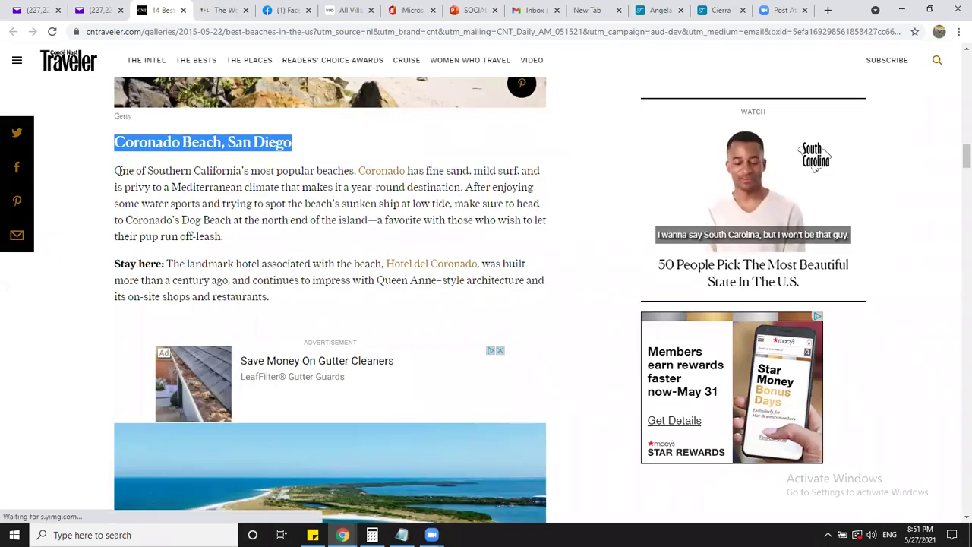
{"action": "left_click_drag", "start_coordinate": [115, 171], "coordinate": [467, 187]}
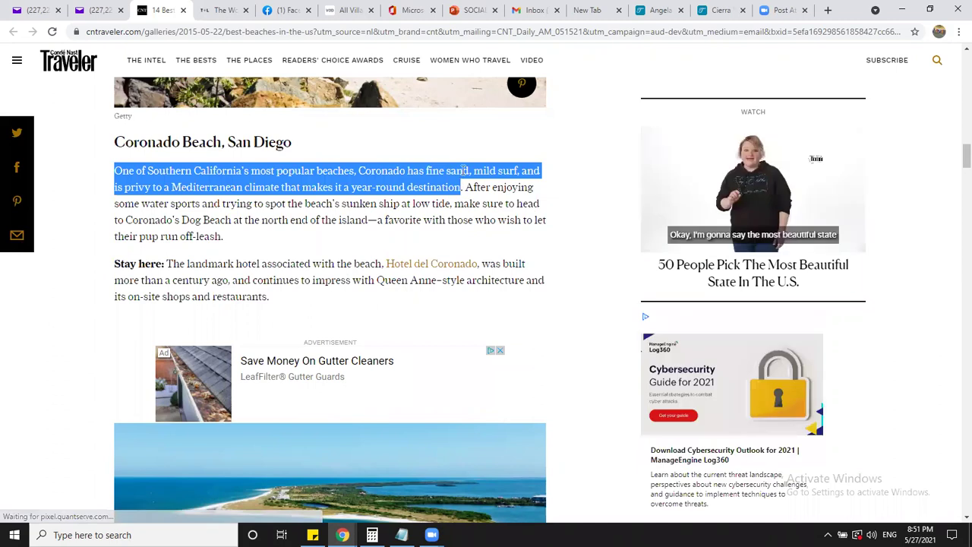
{"action": "right_click", "coordinate": [464, 182]}
{"action": "key", "text": "Escape"}
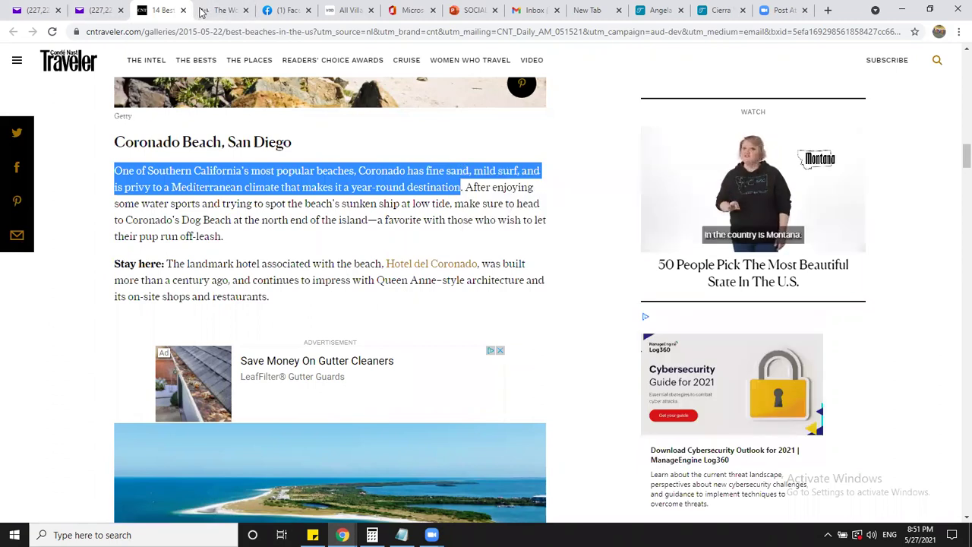
{"action": "key", "text": "ctrl+Tab"}
{"action": "key", "text": "ctrl+Tab"}
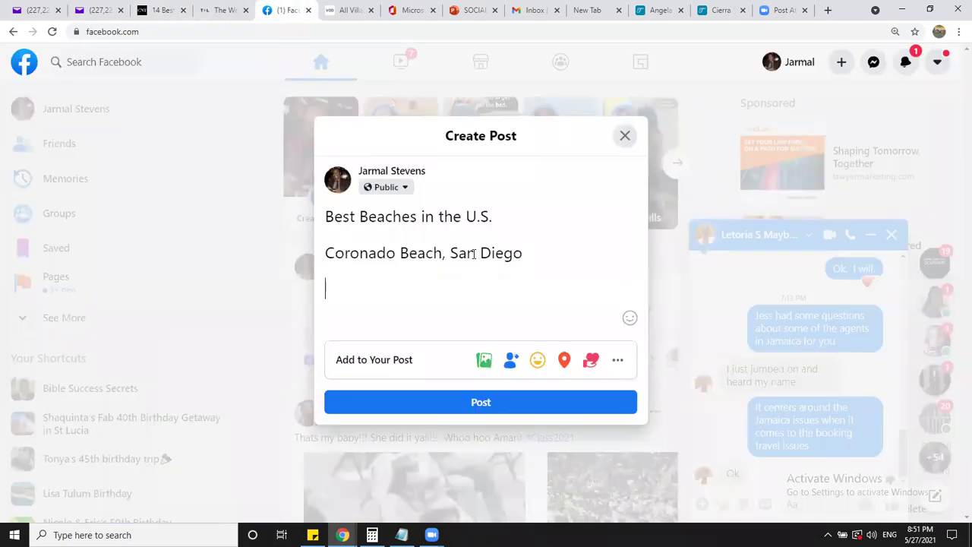
{"action": "key", "text": "ctrl+v"}
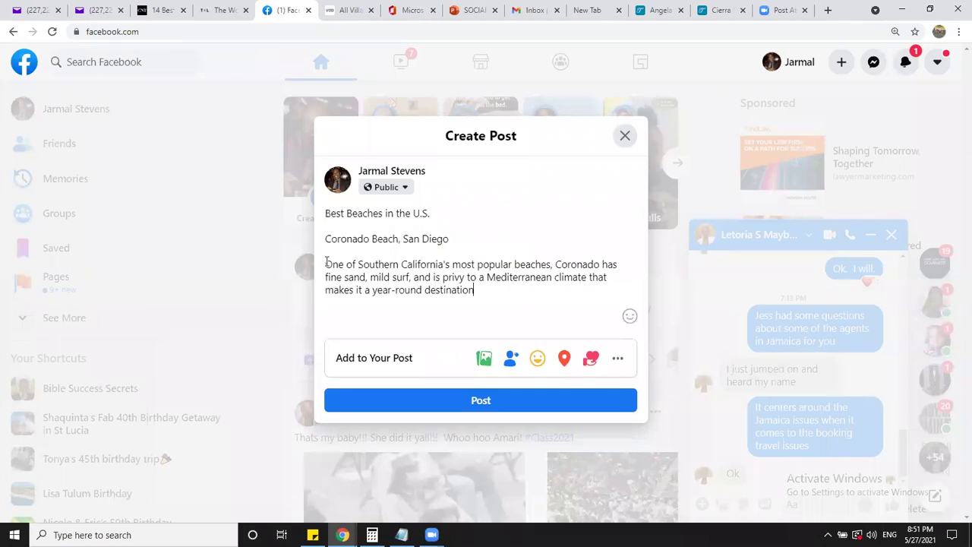
- Insert a black square emoji before the Coronado description and start a new line
{"action": "left_click", "coordinate": [631, 316]}
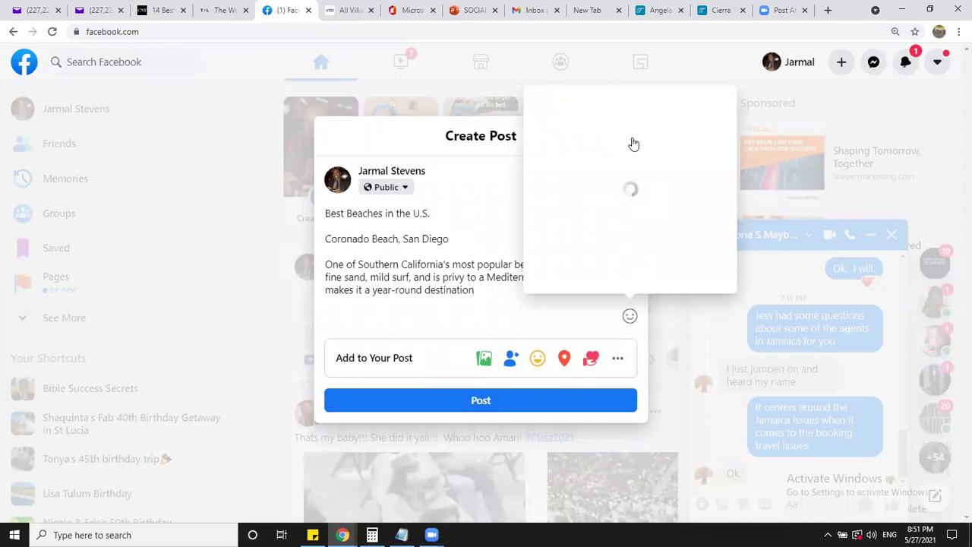
{"action": "left_click", "coordinate": [617, 114]}
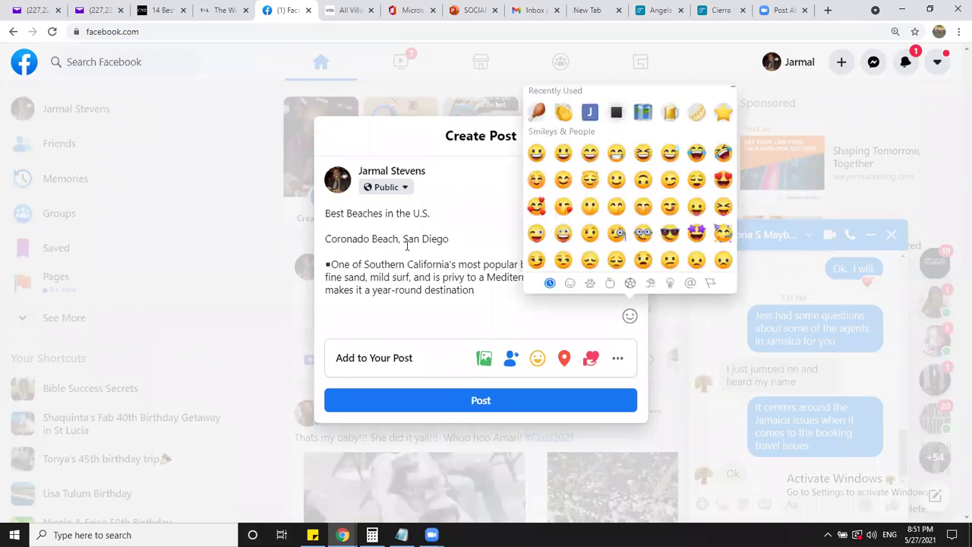
{"action": "left_click", "coordinate": [502, 290]}
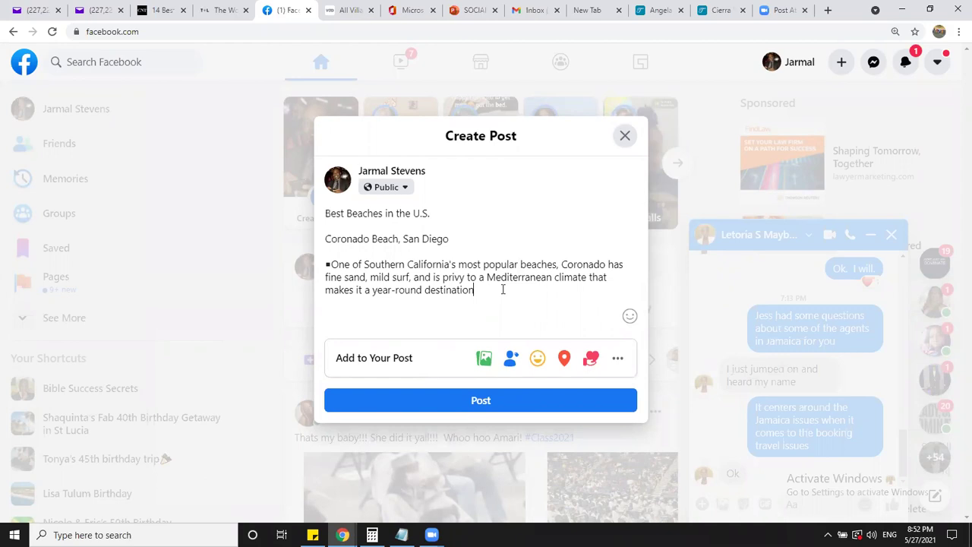
{"action": "key", "text": "Return"}
{"action": "key", "text": "Return"}
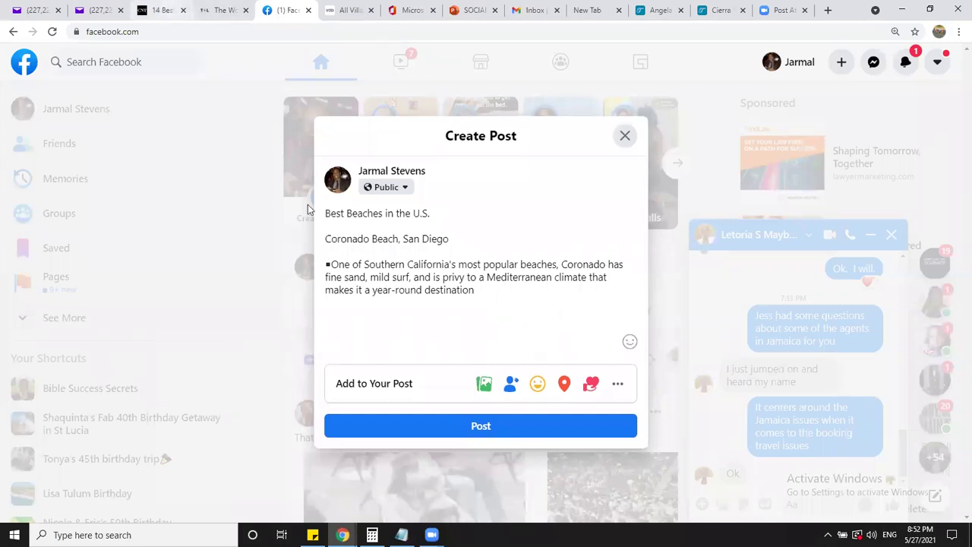
{"action": "left_click", "coordinate": [163, 11]}
- Capture the Hotel del Coronado beach photo with Snipping Tool
{"action": "scroll", "coordinate": [353, 190], "scroll_direction": "up", "scroll_amount": 5}
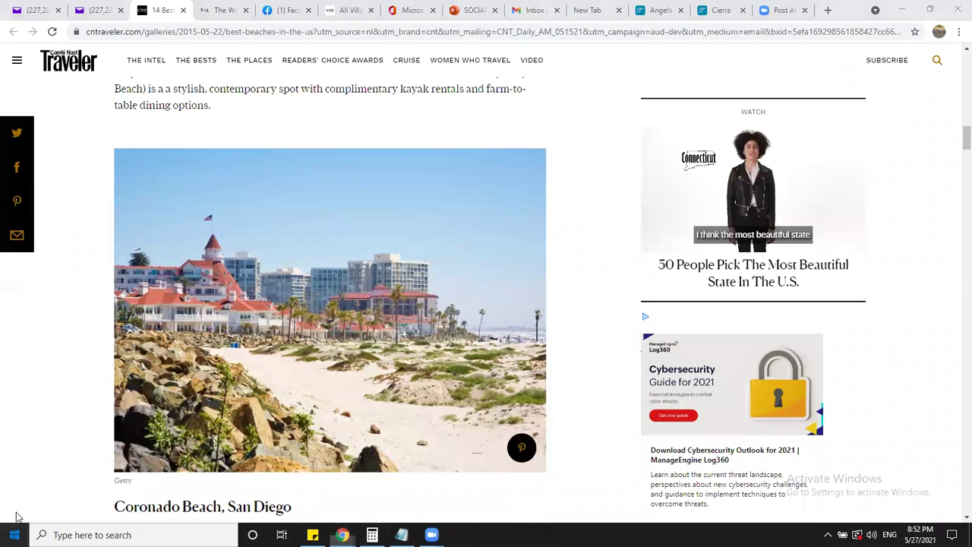
{"action": "left_click", "coordinate": [14, 535]}
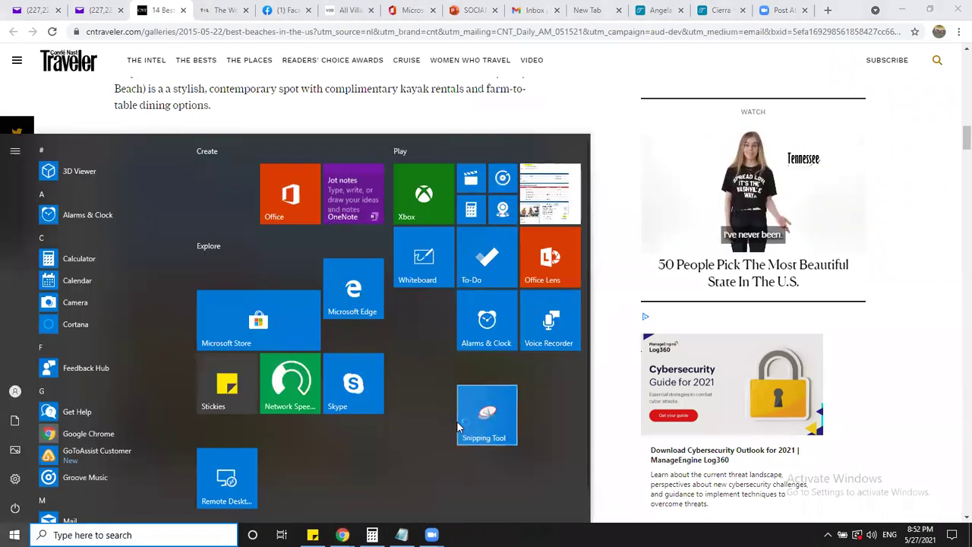
{"action": "left_click", "coordinate": [486, 413]}
{"action": "left_click", "coordinate": [396, 215]}
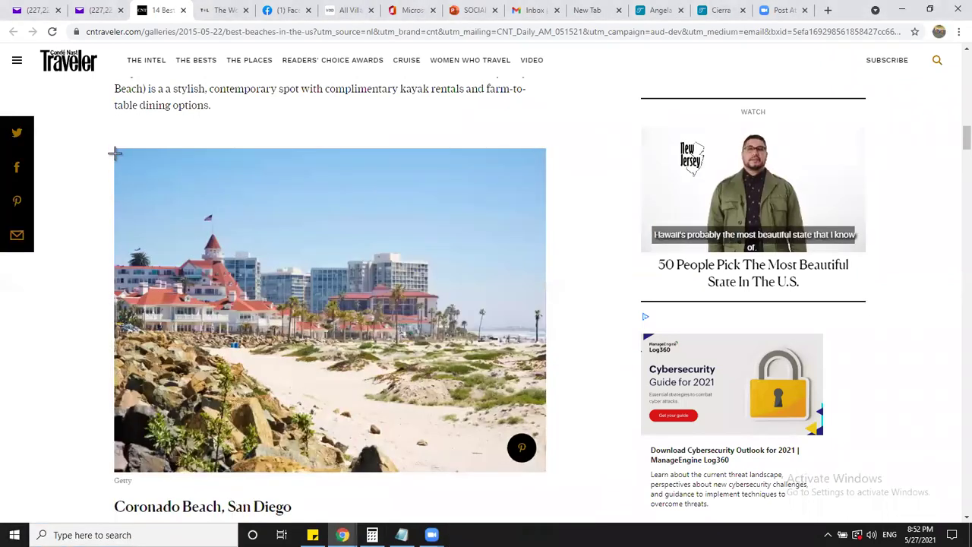
{"action": "left_click_drag", "start_coordinate": [115, 153], "coordinate": [544, 416]}
{"action": "left_click_drag", "start_coordinate": [475, 50], "coordinate": [438, 110]}
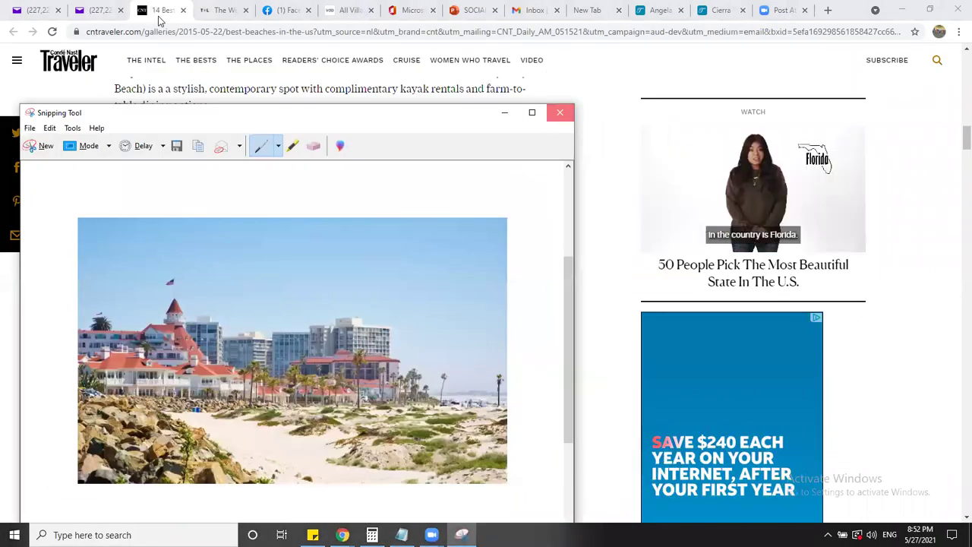
{"action": "left_click", "coordinate": [557, 113]}
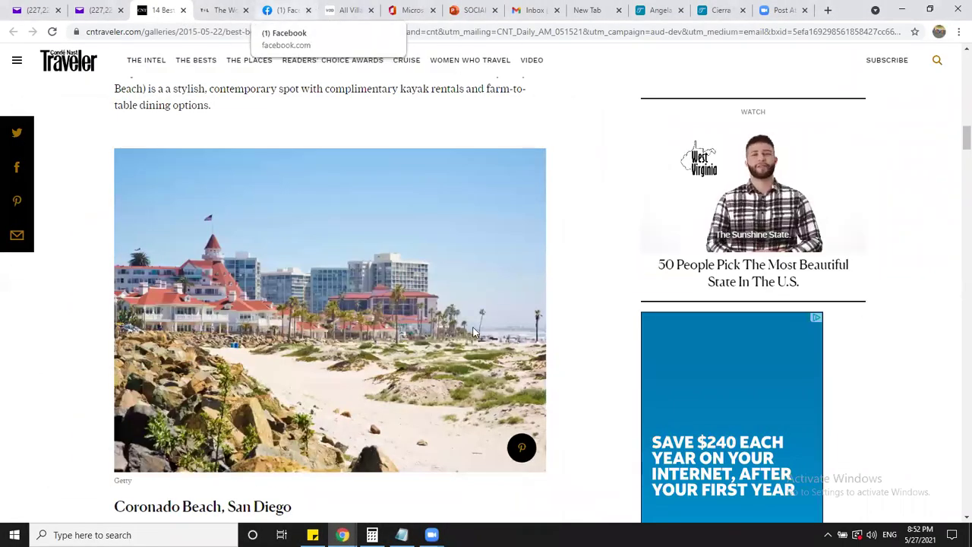
- Back in the Facebook draft, start a new line after the Coronado description
{"action": "left_click", "coordinate": [277, 11]}
{"action": "mouse_move", "coordinate": [478, 288]}
{"action": "left_mouse_down"}
{"action": "mouse_move", "coordinate": [487, 277]}
{"action": "mouse_move", "coordinate": [483, 292]}
{"action": "left_mouse_up"}
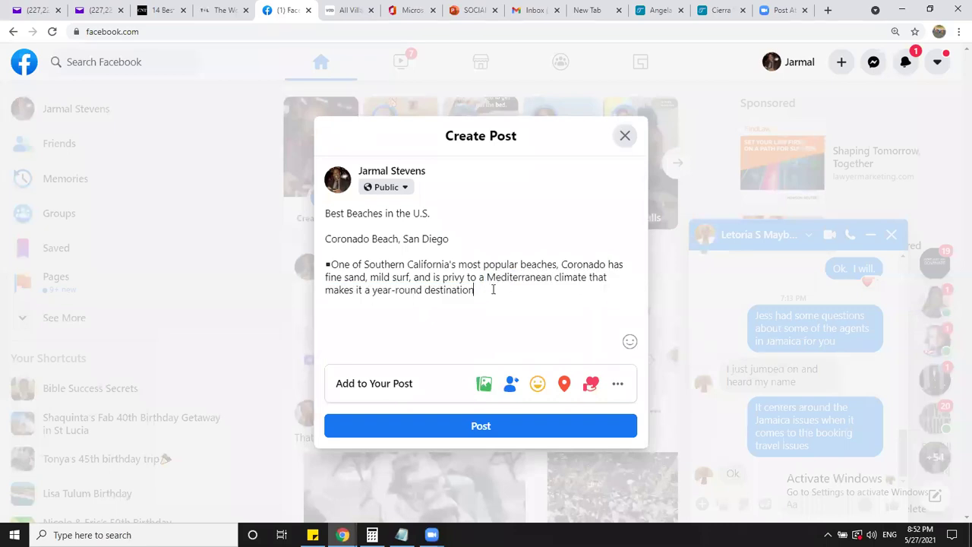
{"action": "key", "text": "Return"}
- Paste the beach snip into the draft and type 'Contact Me For All Your Travel Needs' on a new line
{"action": "key", "text": "ctrl+v"}
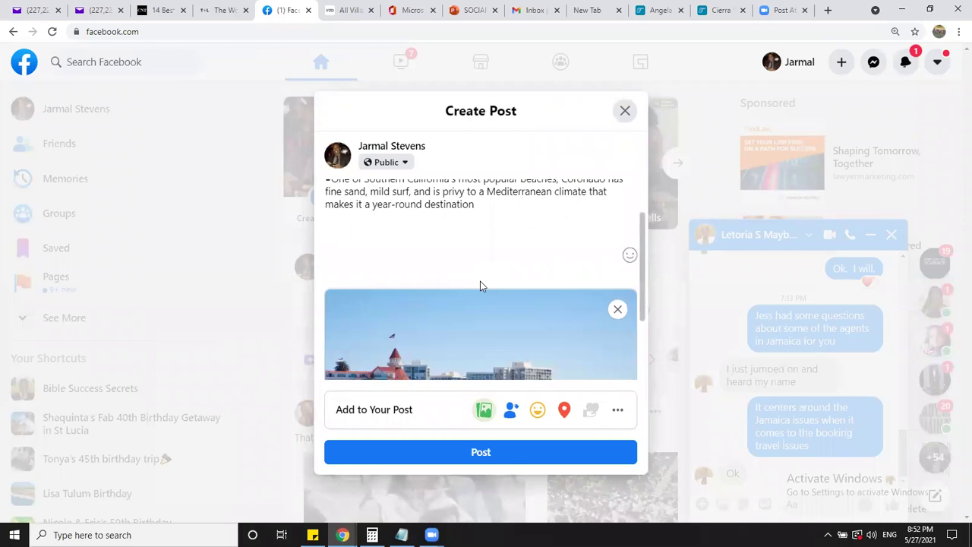
{"action": "type", "text": "Contact Me For All Your Trave Ne"}
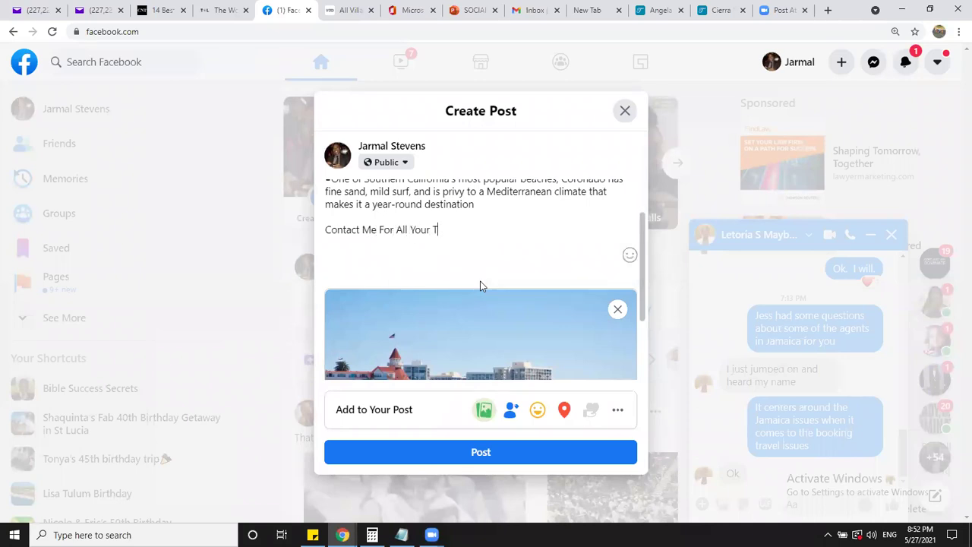
{"action": "key", "text": "BackSpace"}
{"action": "key", "text": "BackSpace"}
{"action": "key", "text": "BackSpace"}
{"action": "type", "text": "l Needs"}
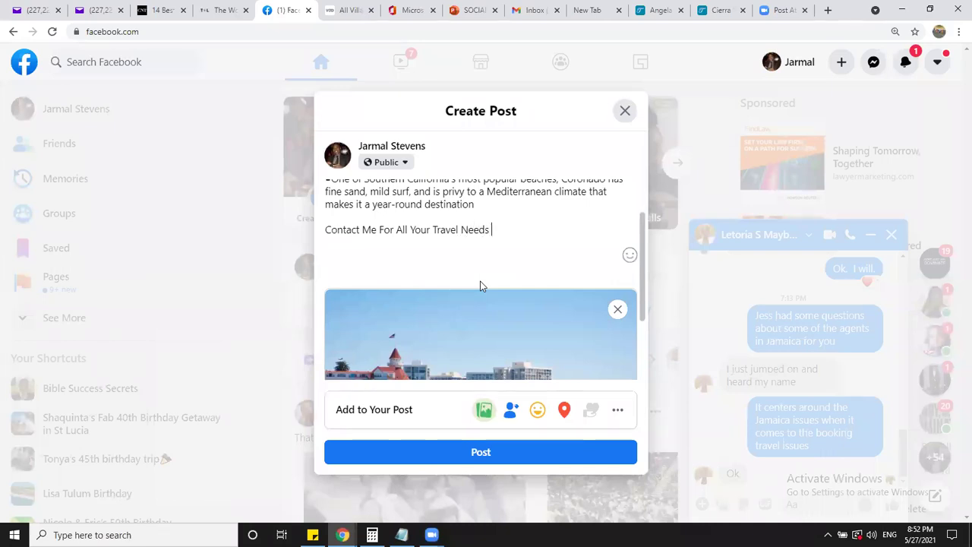
{"action": "key", "text": "Return"}
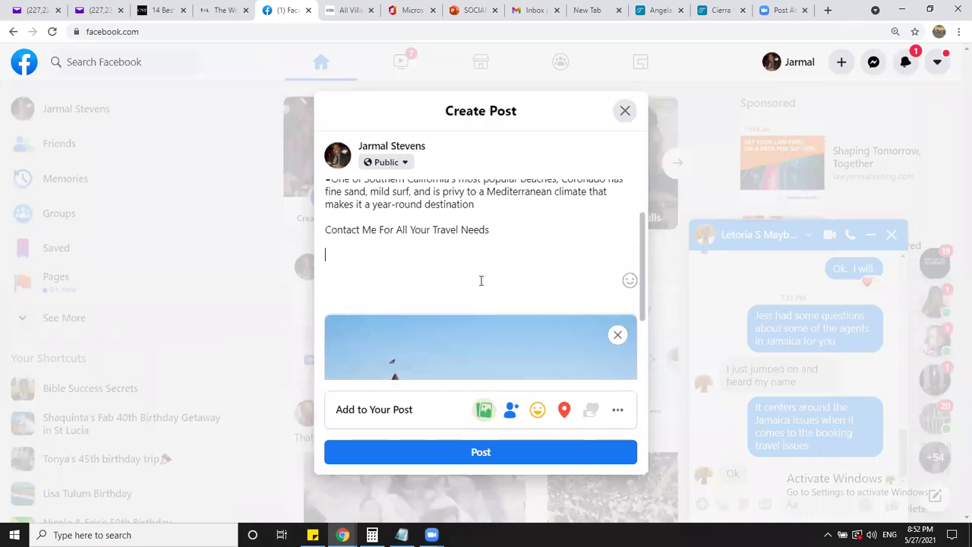
- In a new tab, search Google for 'hashtages for beaches'
{"action": "left_click", "coordinate": [877, 8]}
{"action": "type", "text": "www"}
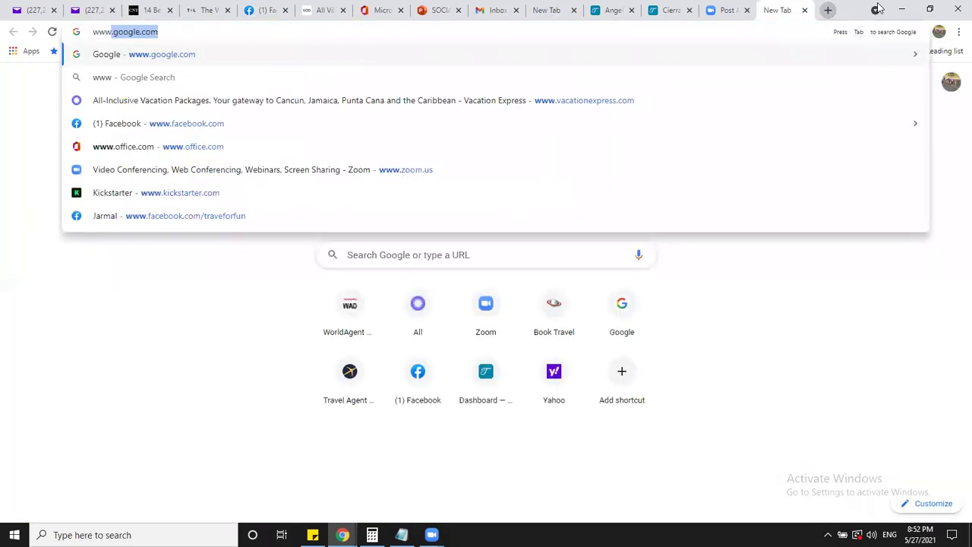
{"action": "key", "text": "Return"}
{"action": "type", "text": "hashtage"}
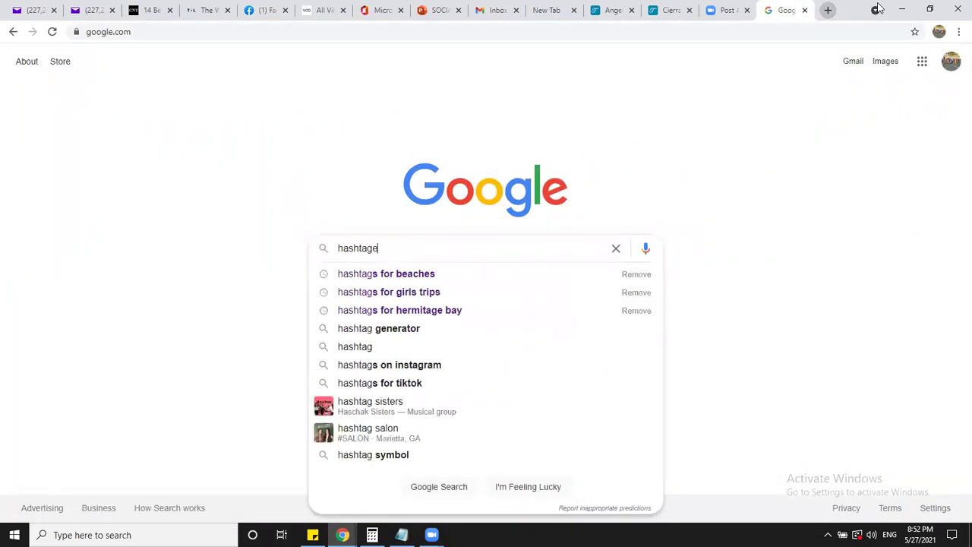
{"action": "type", "text": "s for sand"}
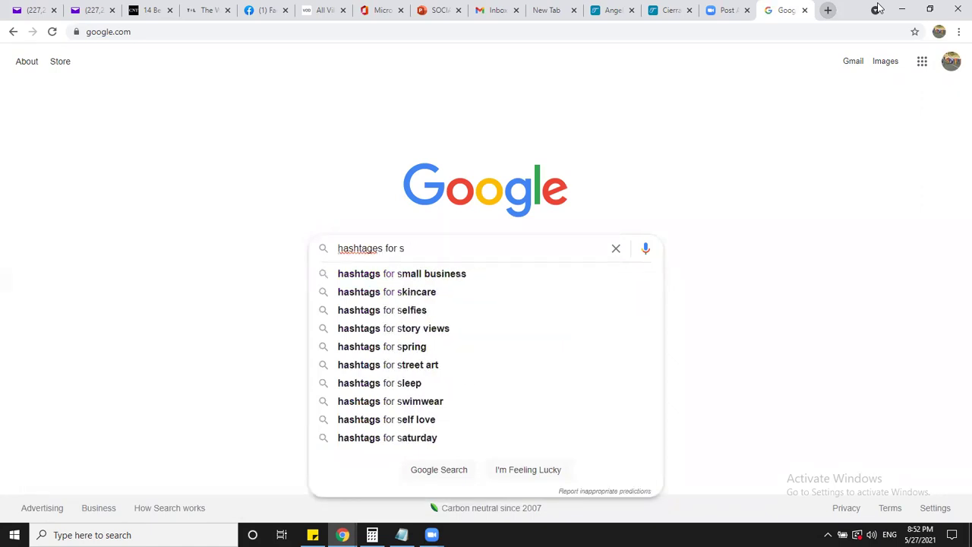
{"action": "key", "text": "BackSpace"}
{"action": "key", "text": "BackSpace"}
{"action": "key", "text": "BackSpace"}
{"action": "key", "text": "BackSpace"}
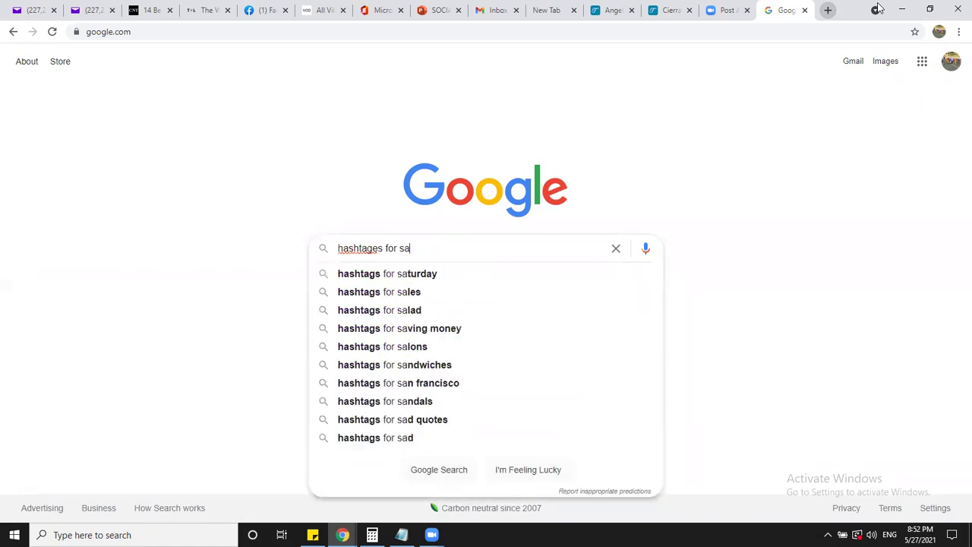
{"action": "type", "text": "beaches"}
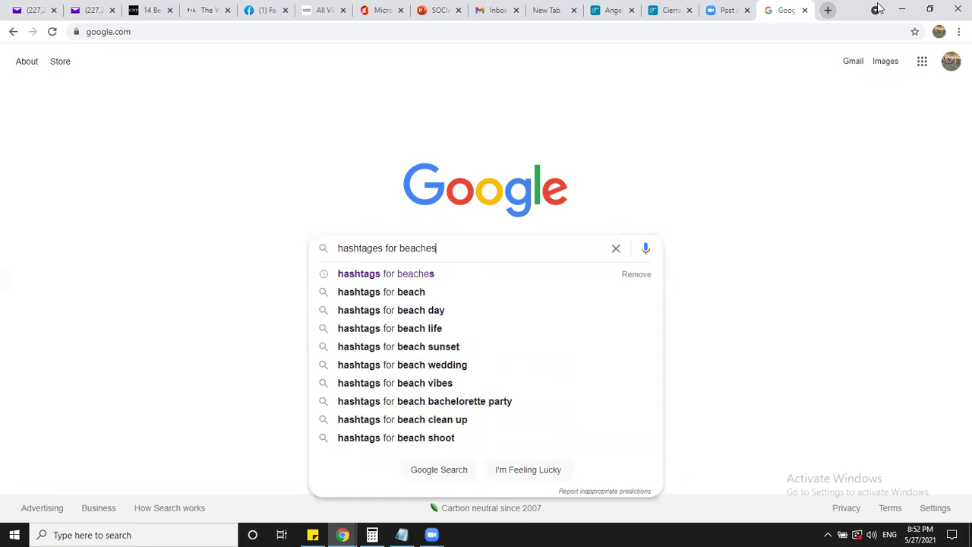
{"action": "key", "text": "Return"}
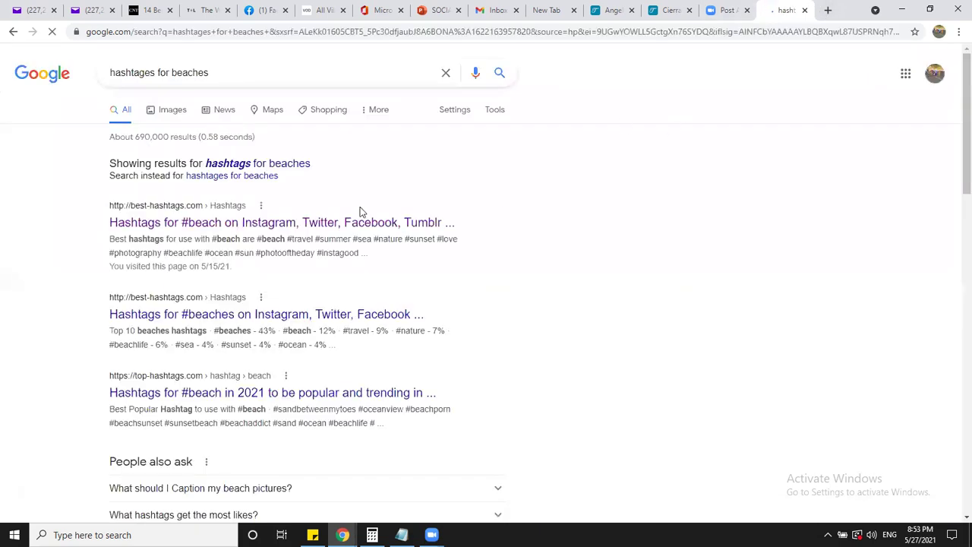
- Open the best-hashtags beach page and copy #beach #travel #summer #sea
{"action": "left_click", "coordinate": [258, 224]}
{"action": "scroll", "coordinate": [321, 274], "scroll_direction": "down", "scroll_amount": 1}
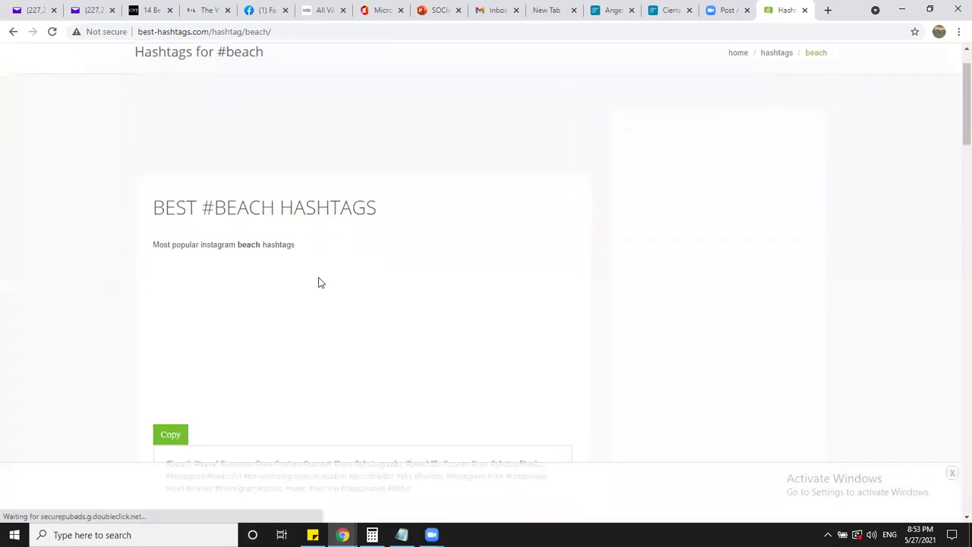
{"action": "scroll", "coordinate": [320, 281], "scroll_direction": "down", "scroll_amount": 2}
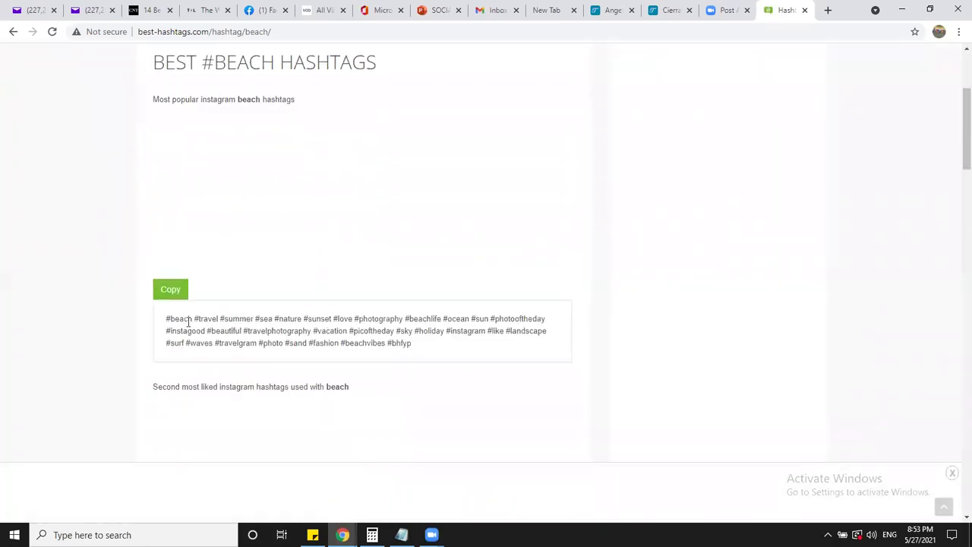
{"action": "left_click_drag", "start_coordinate": [167, 318], "coordinate": [277, 328]}
{"action": "right_click", "coordinate": [253, 323]}
{"action": "left_click", "coordinate": [272, 328]}
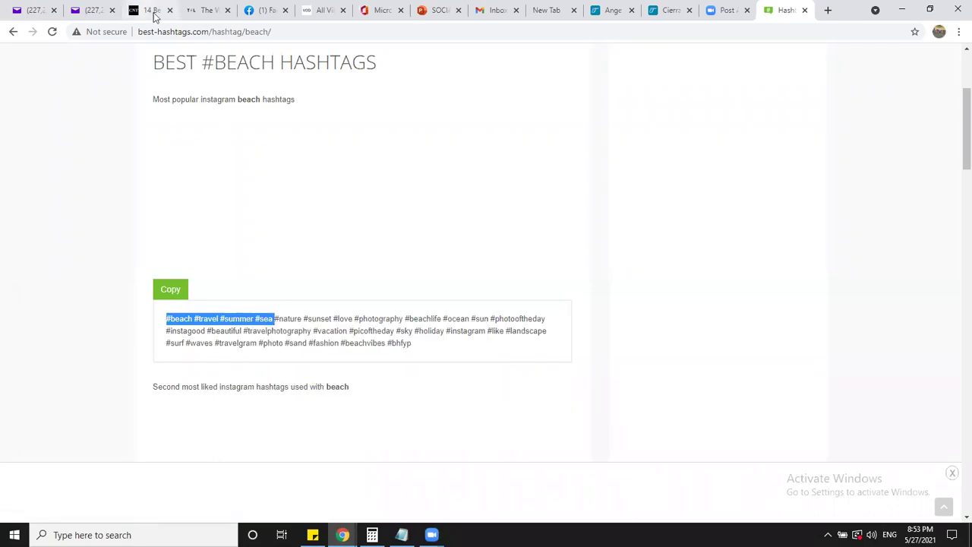
- Paste the four beach hashtags into the post and add #travelagent from the tag suggestions
{"action": "left_click", "coordinate": [253, 10]}
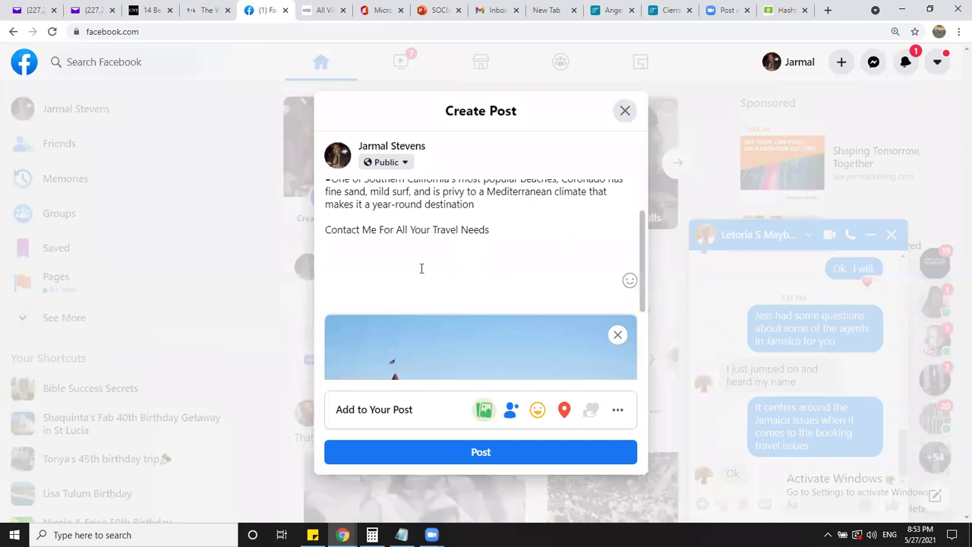
{"action": "key", "text": "ctrl+v"}
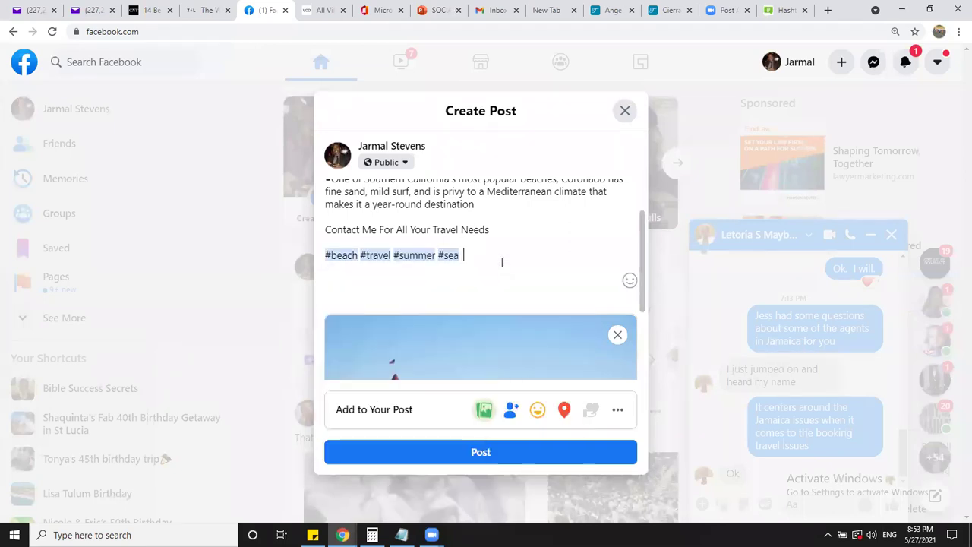
{"action": "type", "text": "#trav"}
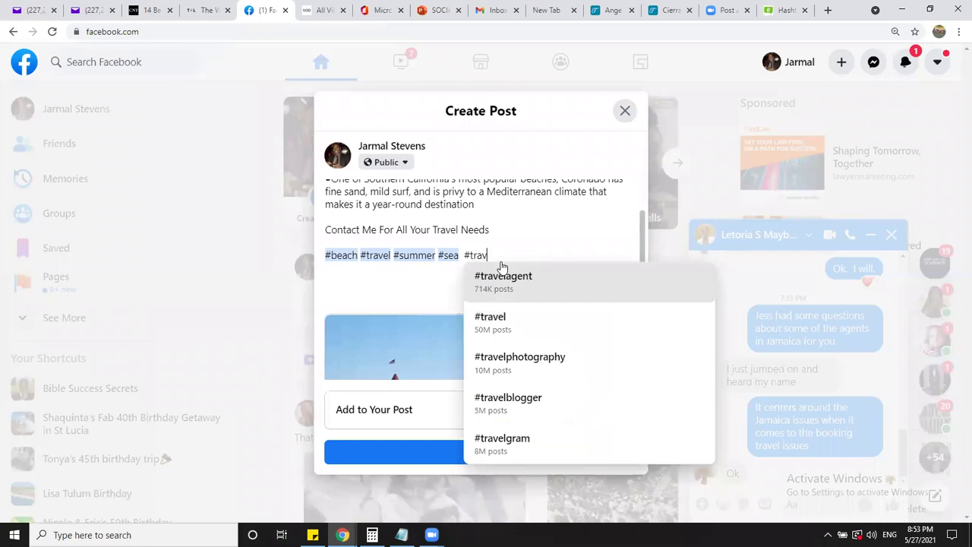
{"action": "left_click", "coordinate": [499, 276]}
{"action": "scroll", "coordinate": [535, 235], "scroll_direction": "up", "scroll_amount": 1}
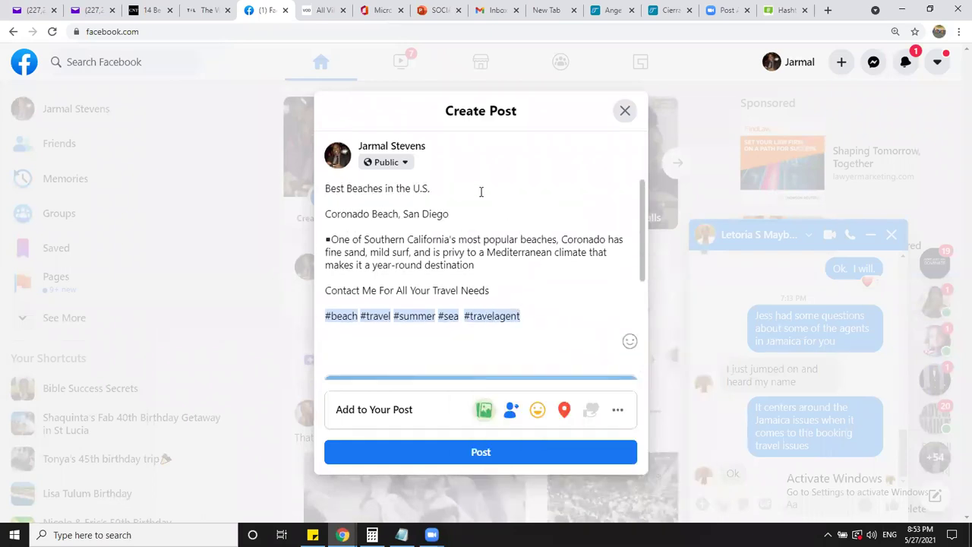
{"action": "scroll", "coordinate": [505, 205], "scroll_direction": "down", "scroll_amount": 3}
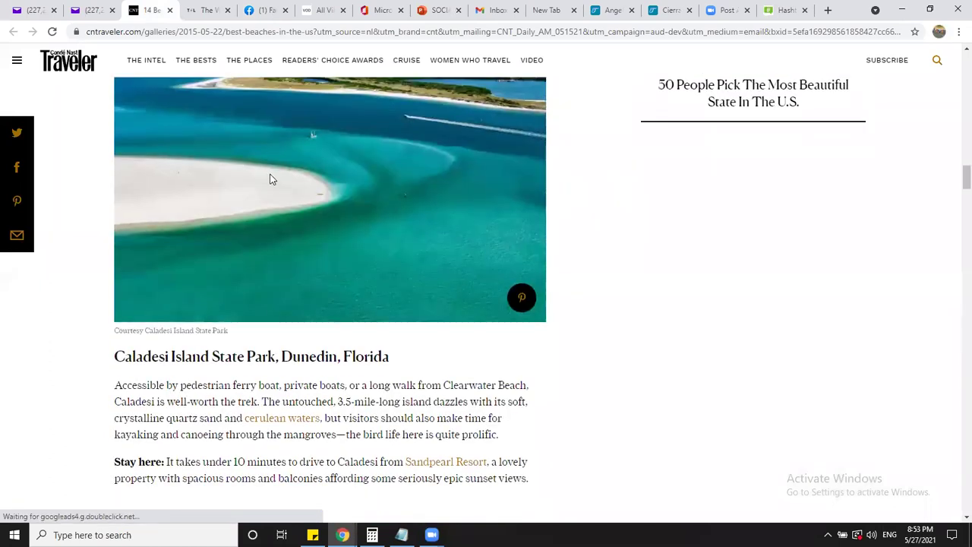
- Scroll through the best U.S. beaches article, then return to Facebook as the Coronado post publishes
{"action": "scroll", "coordinate": [272, 180], "scroll_direction": "down", "scroll_amount": 6}
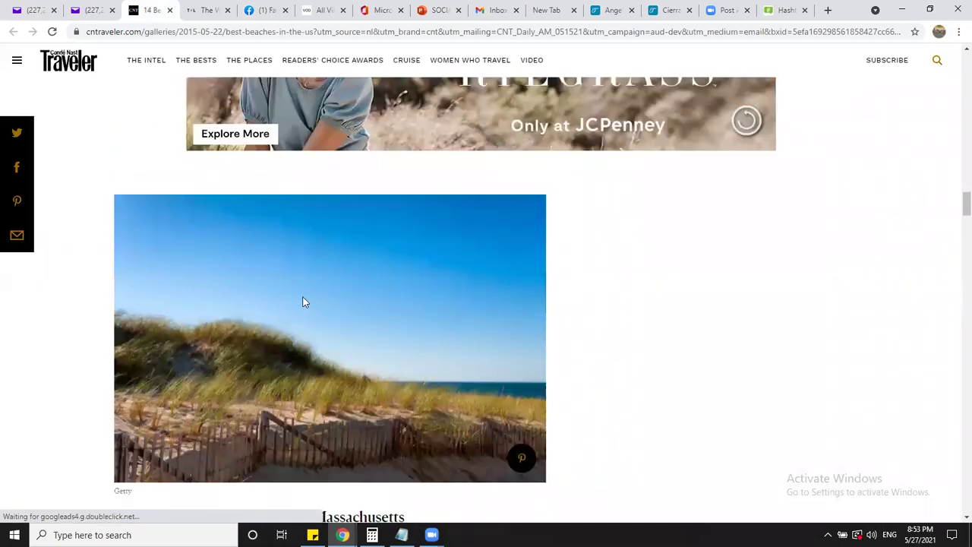
{"action": "scroll", "coordinate": [302, 302], "scroll_direction": "down", "scroll_amount": 8}
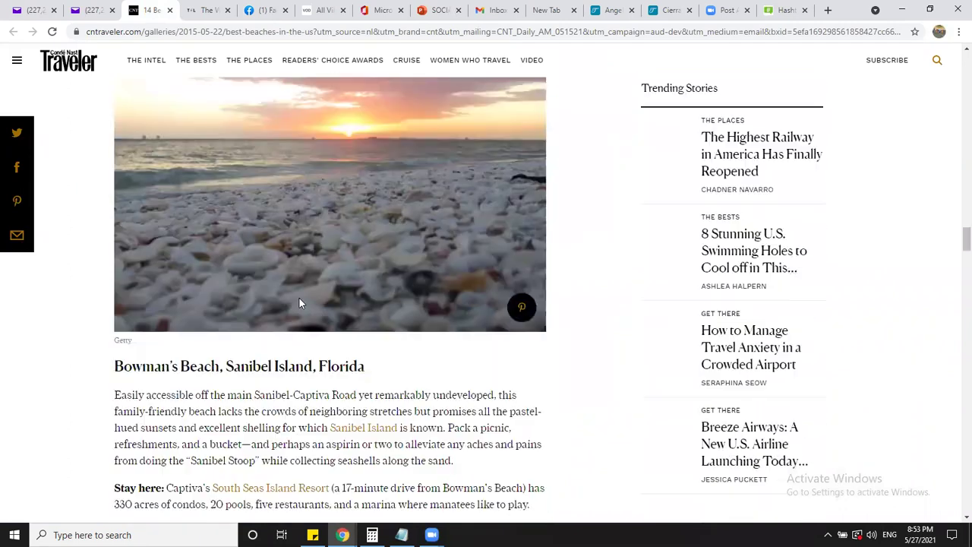
{"action": "scroll", "coordinate": [342, 222], "scroll_direction": "down", "scroll_amount": 4}
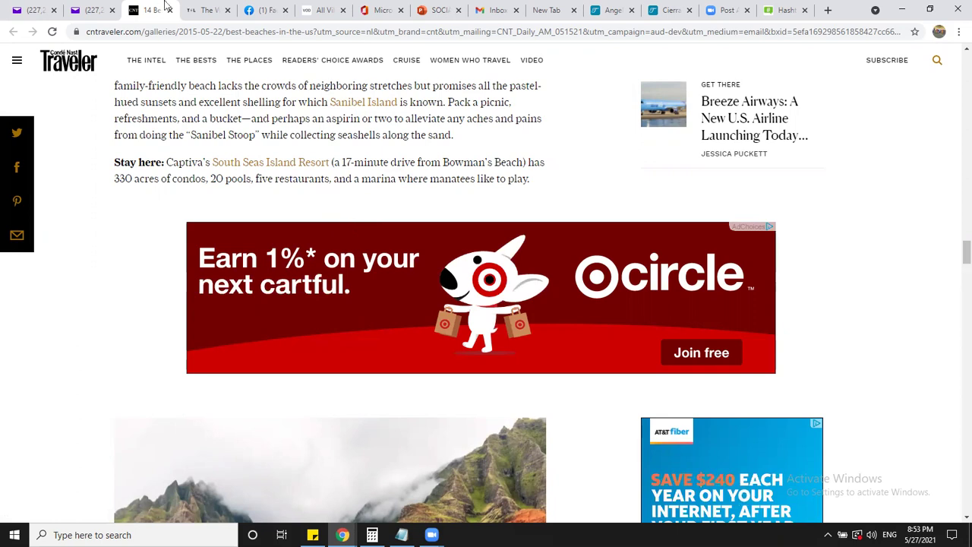
{"action": "left_click", "coordinate": [262, 10]}
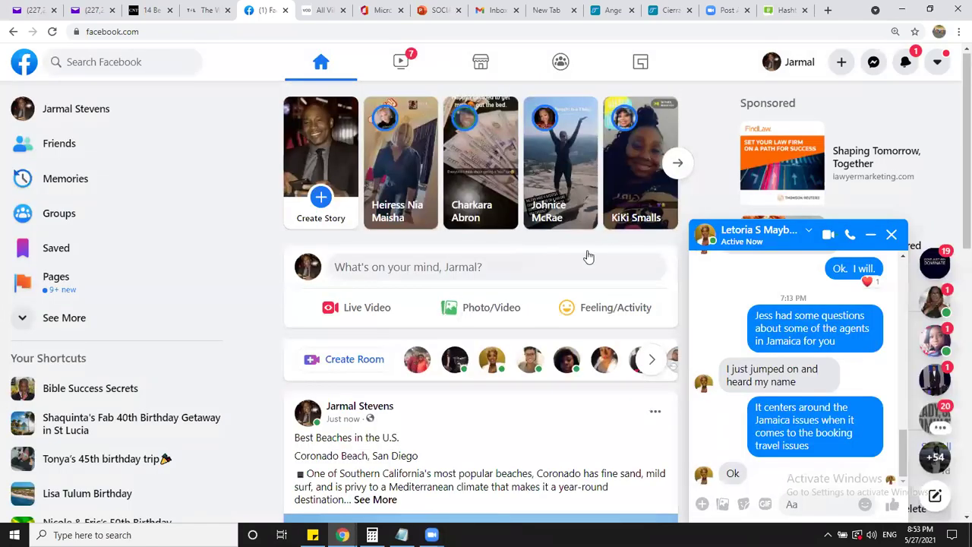
- Expand the published Coronado post's full text and select its 'Contact Me For All Your Travel Needs' line
{"action": "scroll", "coordinate": [567, 269], "scroll_direction": "down", "scroll_amount": 4}
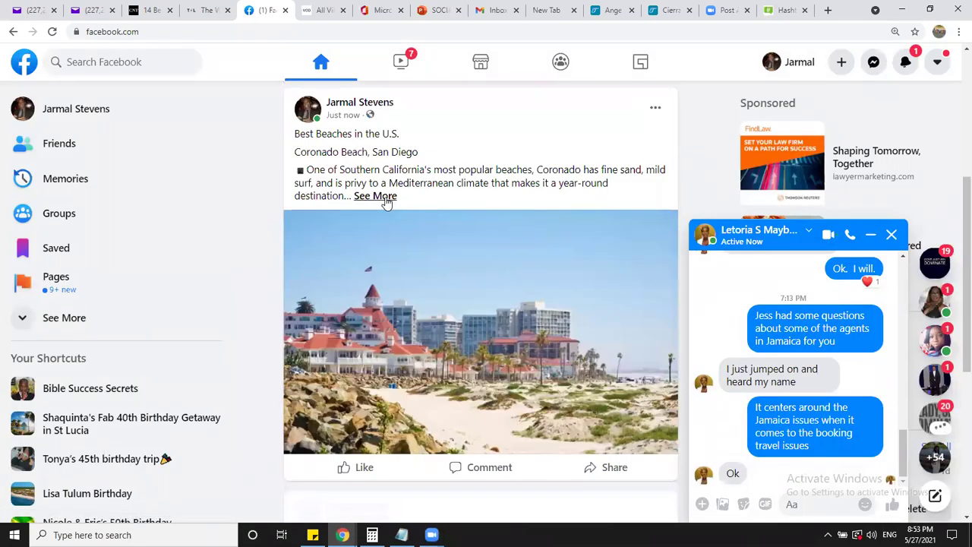
{"action": "left_click", "coordinate": [389, 199]}
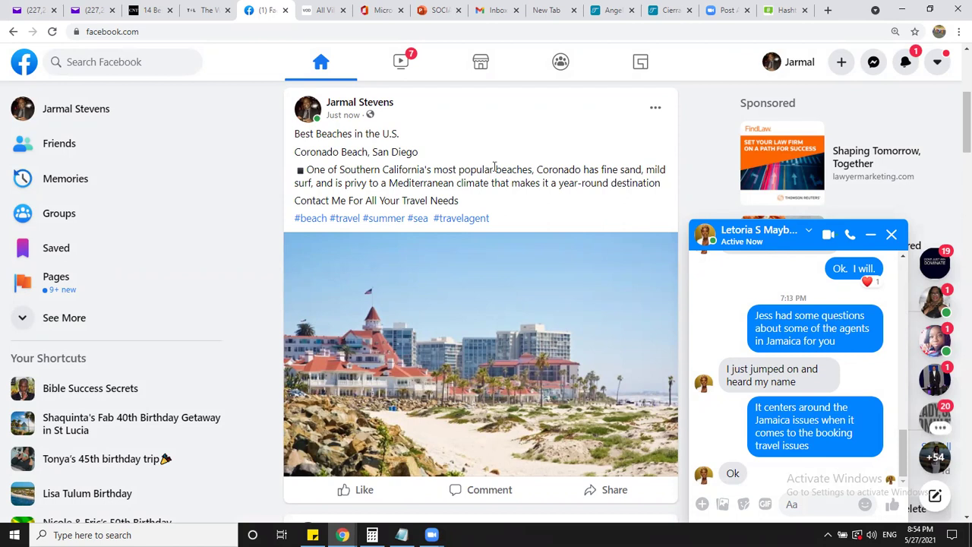
{"action": "scroll", "coordinate": [494, 169], "scroll_direction": "down", "scroll_amount": 3}
{"action": "scroll", "coordinate": [495, 174], "scroll_direction": "up", "scroll_amount": 3}
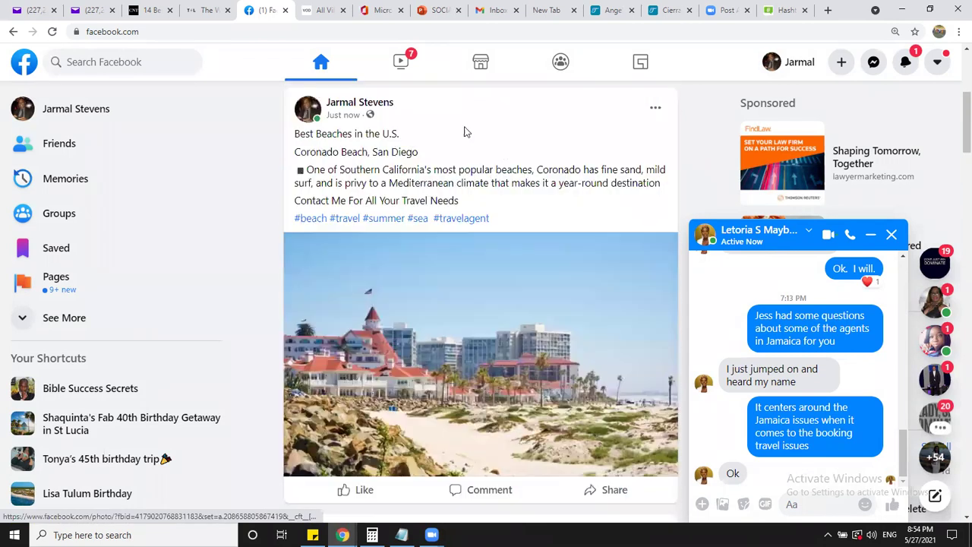
{"action": "double_click", "coordinate": [448, 200]}
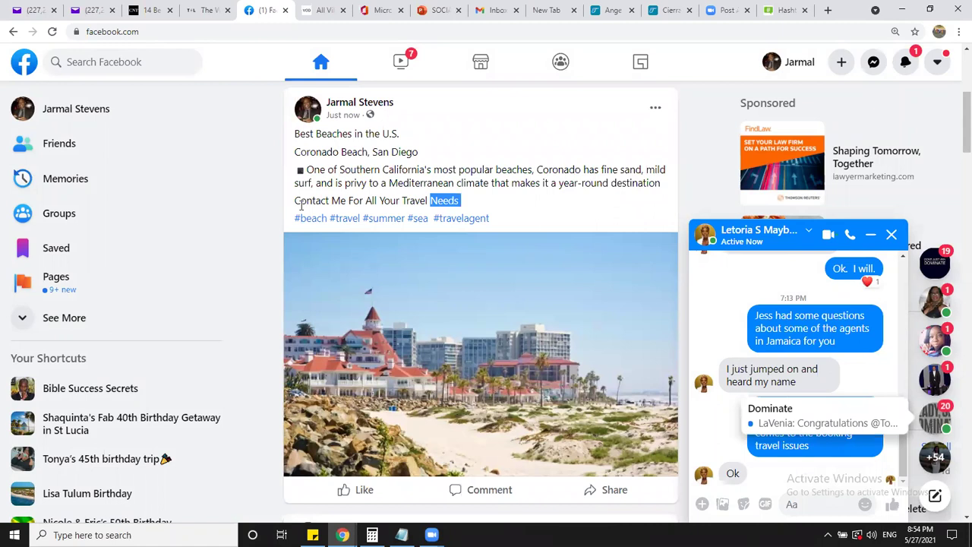
{"action": "left_click_drag", "start_coordinate": [301, 203], "coordinate": [461, 204]}
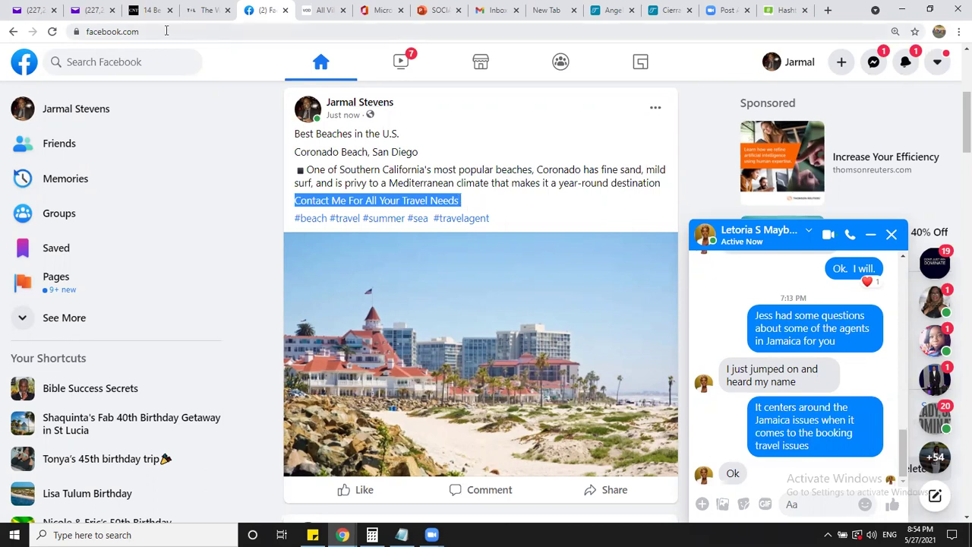
- Switch to the Travel + Leisure World's Best page and scroll through its hotel list cards
{"action": "left_click", "coordinate": [143, 10]}
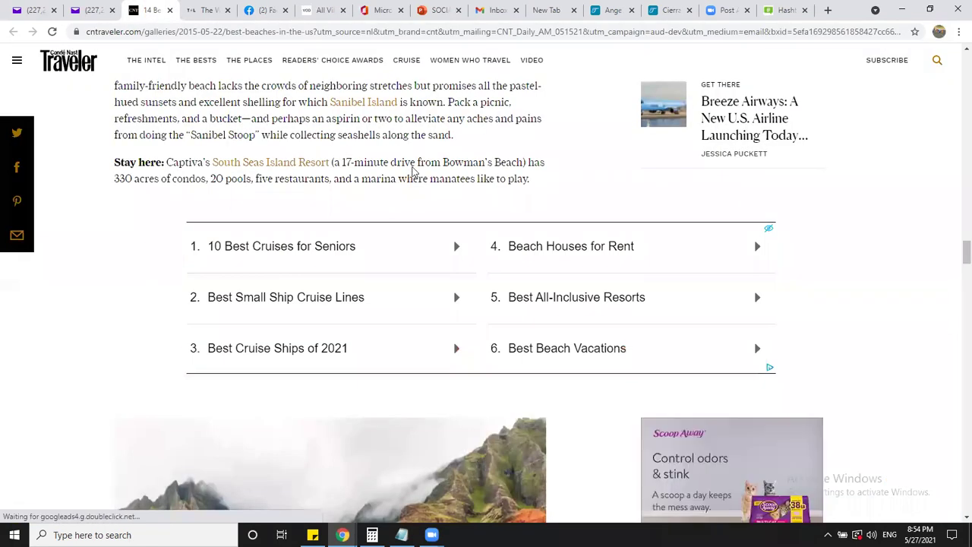
{"action": "scroll", "coordinate": [414, 170], "scroll_direction": "up", "scroll_amount": 5}
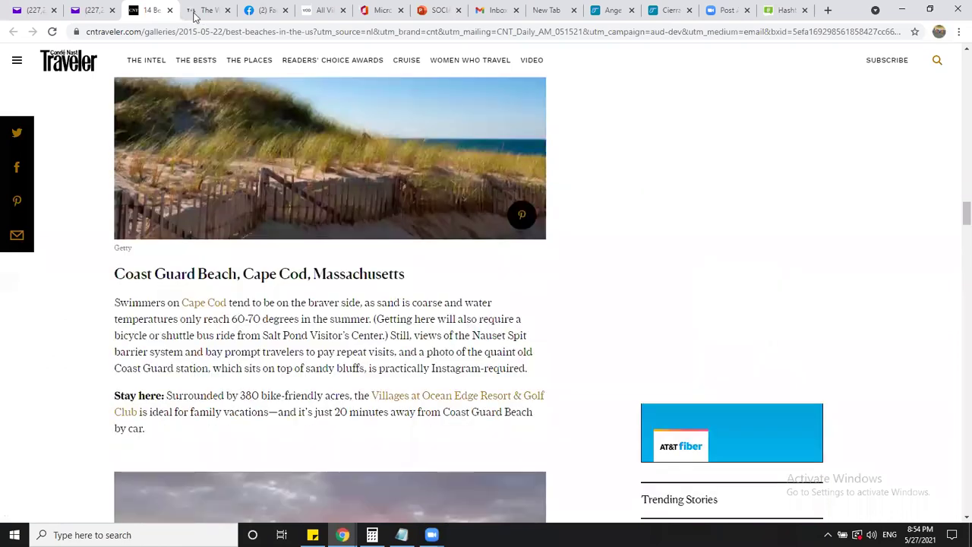
{"action": "left_click", "coordinate": [206, 10]}
{"action": "scroll", "coordinate": [288, 303], "scroll_direction": "up", "scroll_amount": 2}
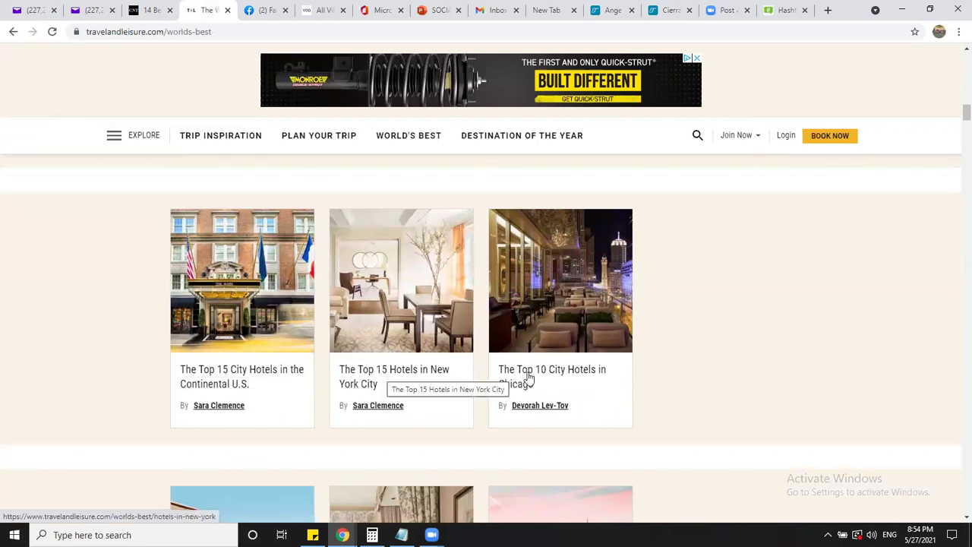
{"action": "scroll", "coordinate": [547, 329], "scroll_direction": "down", "scroll_amount": 1}
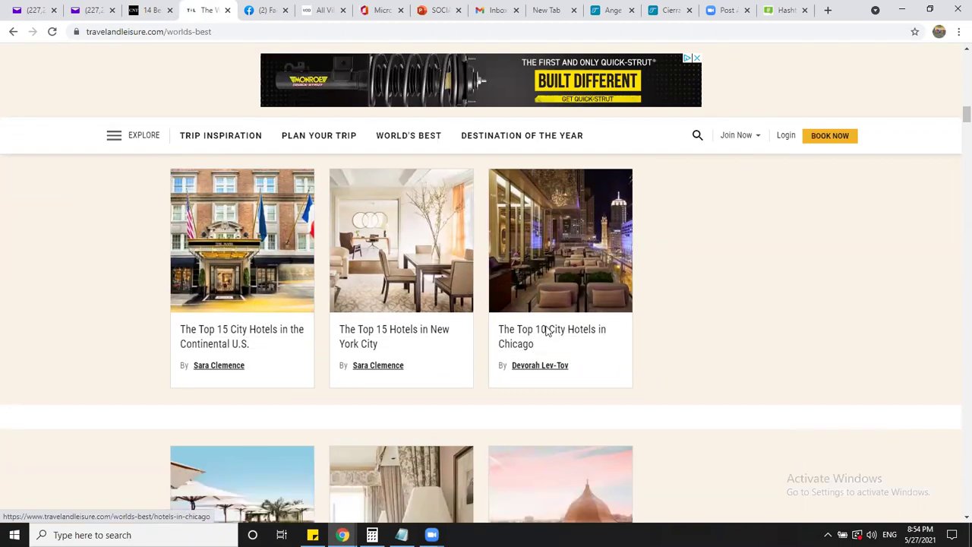
{"action": "scroll", "coordinate": [553, 338], "scroll_direction": "down", "scroll_amount": 2}
{"action": "scroll", "coordinate": [553, 338], "scroll_direction": "down", "scroll_amount": 1}
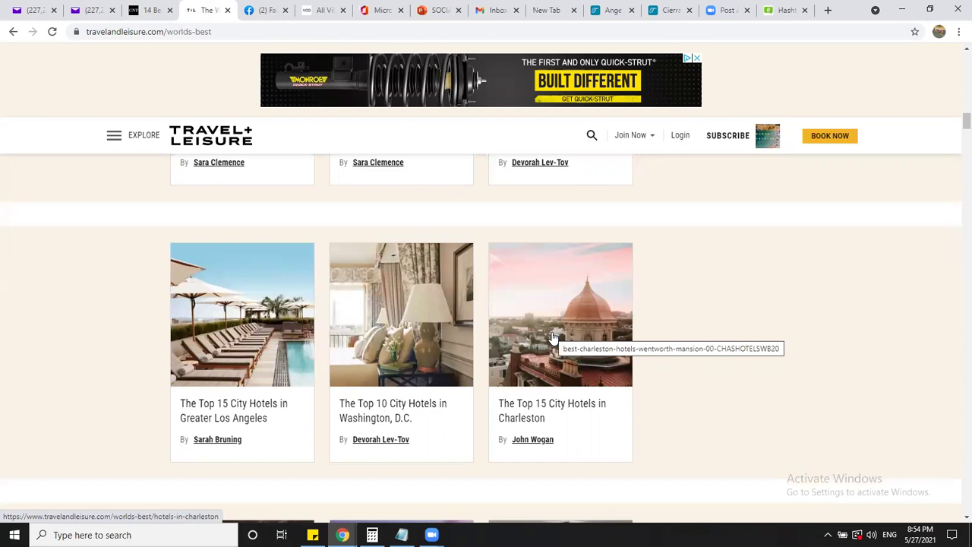
{"action": "scroll", "coordinate": [550, 331], "scroll_direction": "up", "scroll_amount": 3}
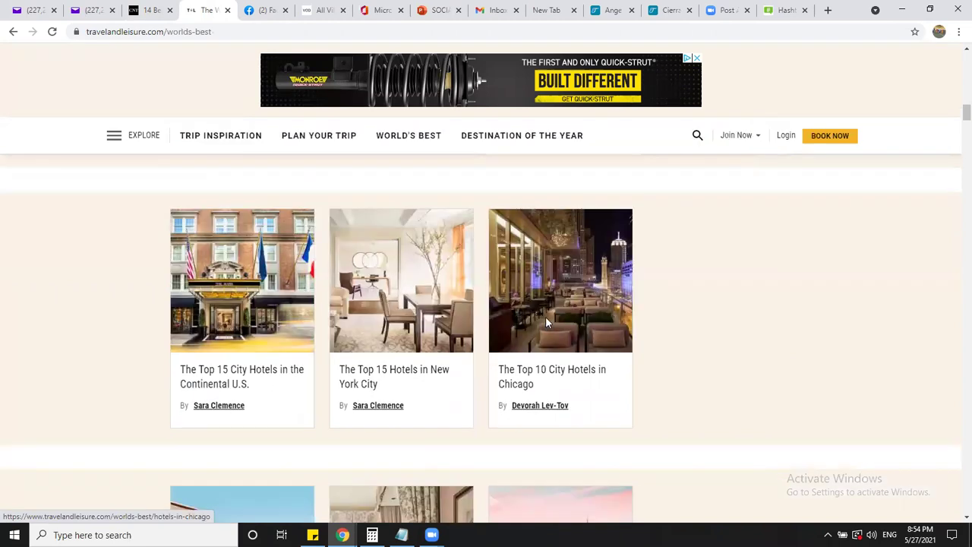
{"action": "scroll", "coordinate": [545, 316], "scroll_direction": "up", "scroll_amount": 5}
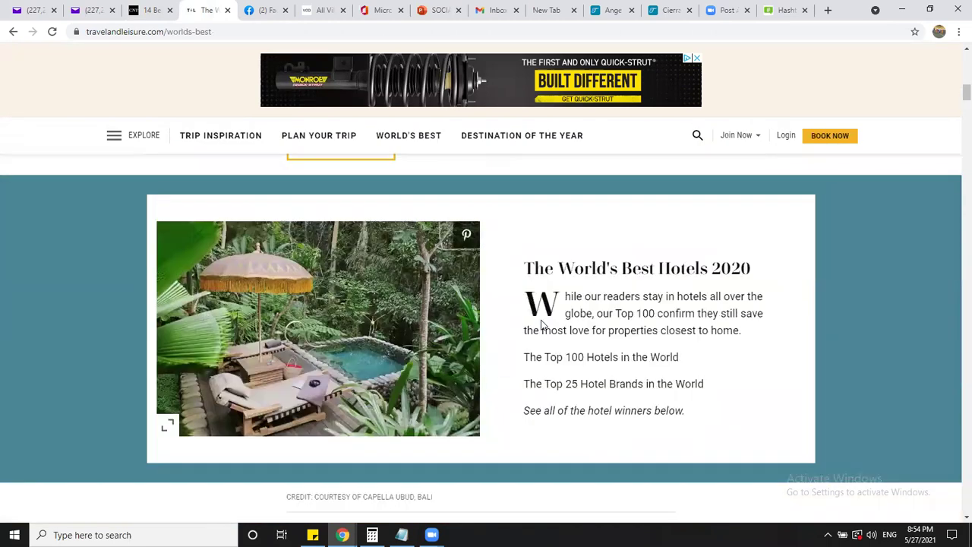
{"action": "scroll", "coordinate": [543, 325], "scroll_direction": "up", "scroll_amount": 1}
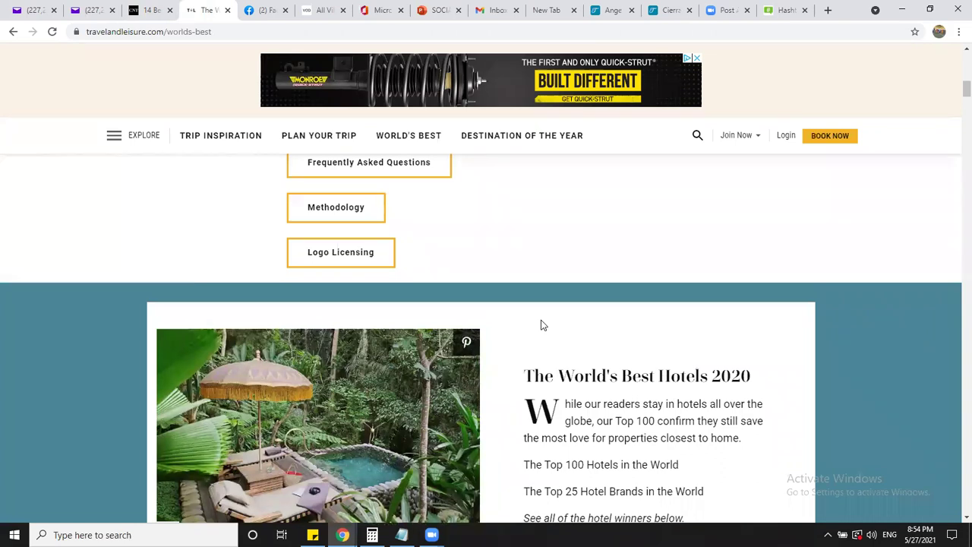
{"action": "scroll", "coordinate": [541, 319], "scroll_direction": "up", "scroll_amount": 5}
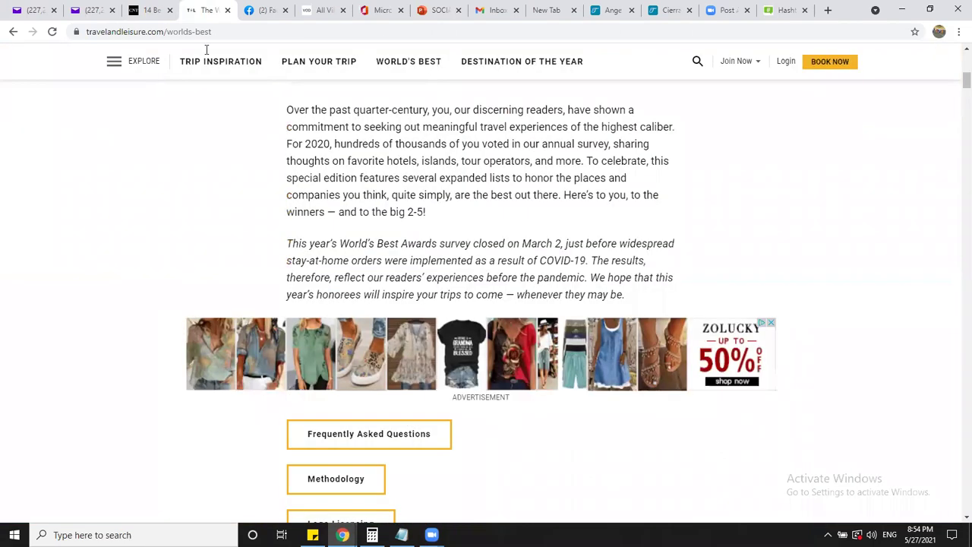
- Select the page's web address and scroll down toward the Top 15 Resort Hotels list
{"action": "key", "text": "ctrl+a"}
{"action": "scroll", "coordinate": [467, 370], "scroll_direction": "down", "scroll_amount": 2}
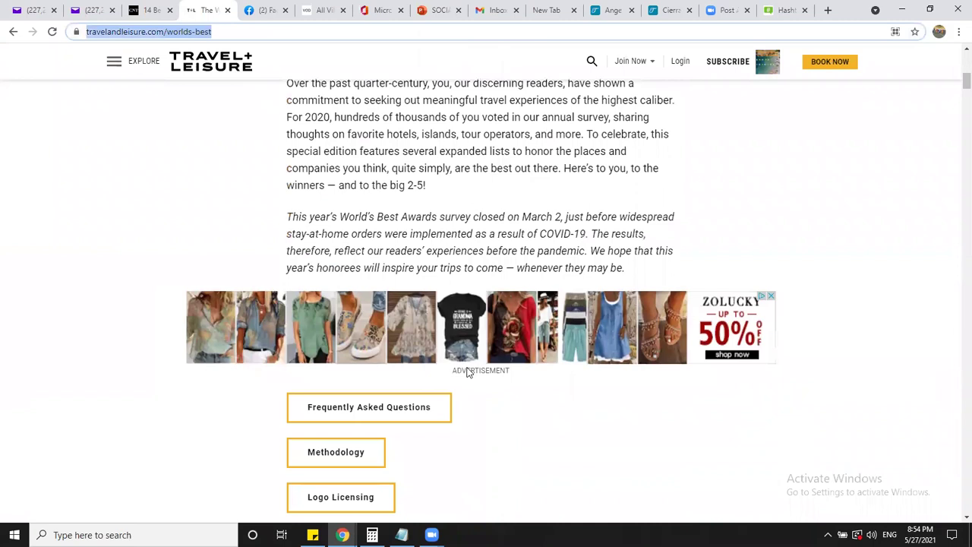
{"action": "scroll", "coordinate": [466, 369], "scroll_direction": "down", "scroll_amount": 5}
{"action": "scroll", "coordinate": [486, 334], "scroll_direction": "down", "scroll_amount": 5}
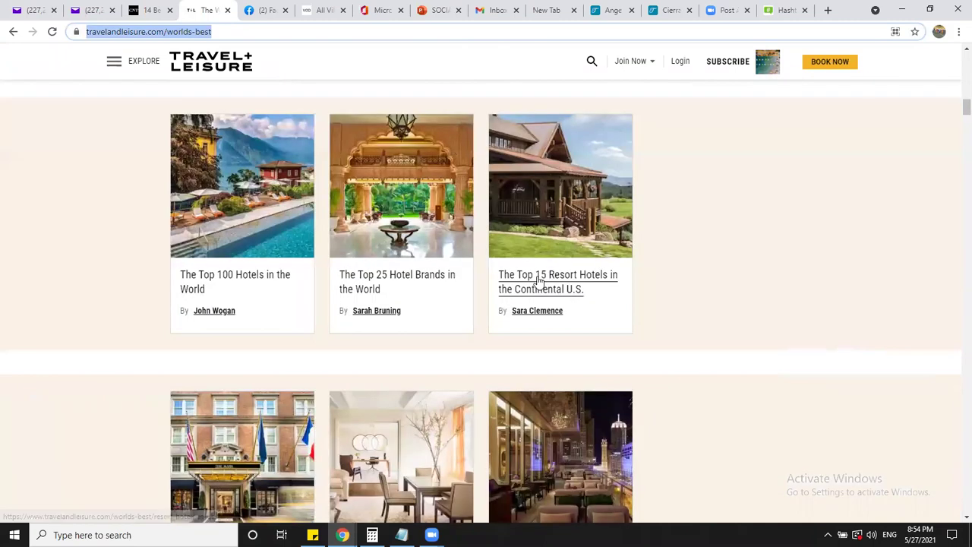
- Open the 'Top 15 Resort Hotels in the Continental U.S.' article and copy its title
{"action": "left_click", "coordinate": [538, 281]}
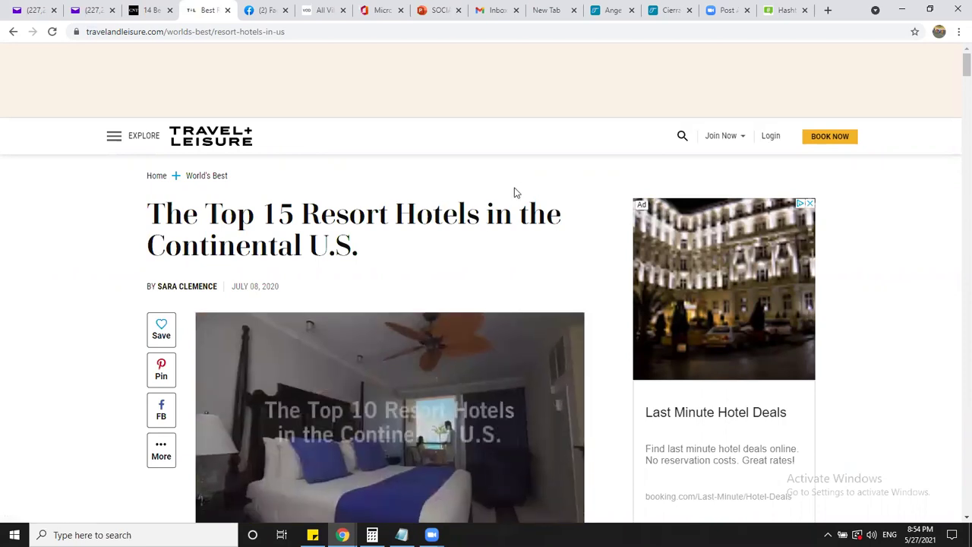
{"action": "scroll", "coordinate": [504, 193], "scroll_direction": "down", "scroll_amount": 2}
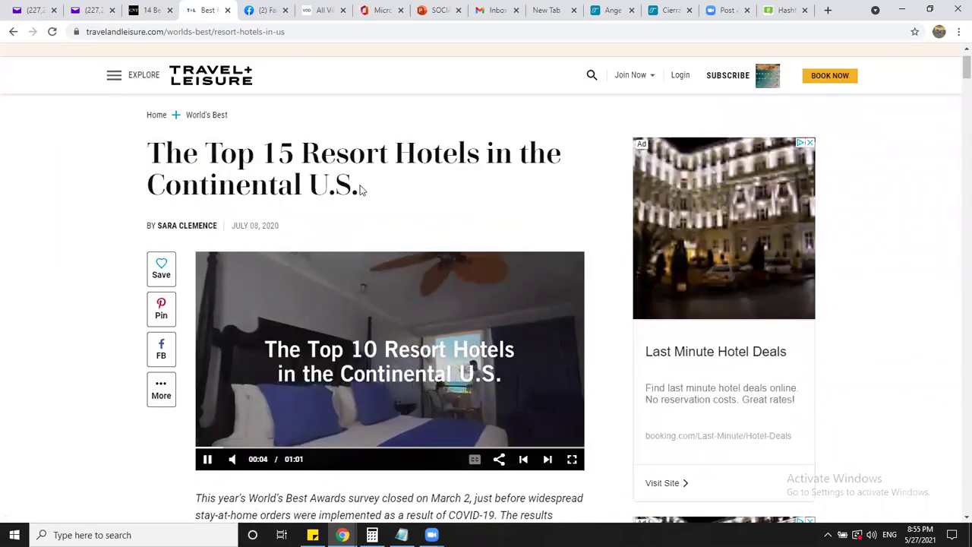
{"action": "left_click_drag", "start_coordinate": [204, 153], "coordinate": [358, 187]}
{"action": "key", "text": "ctrl+c"}
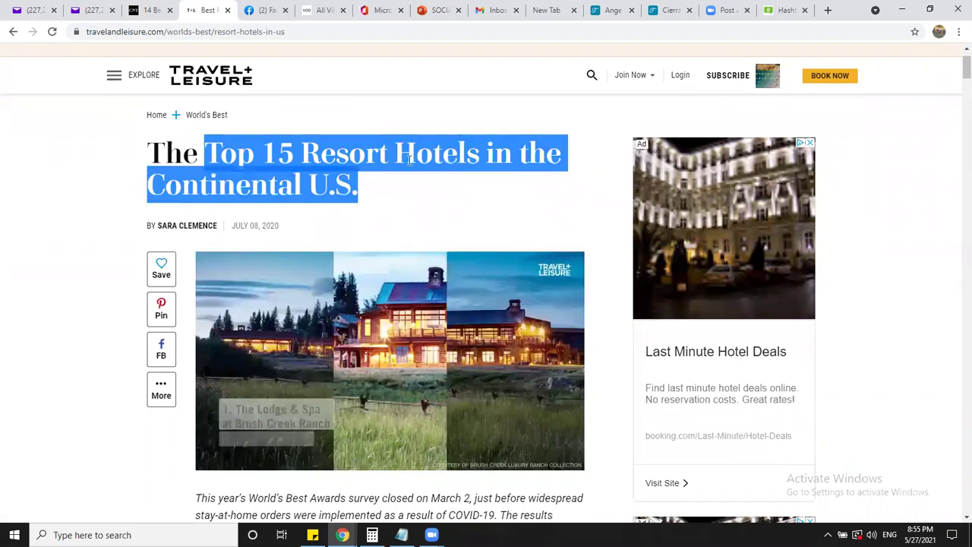
{"action": "right_click", "coordinate": [351, 166]}
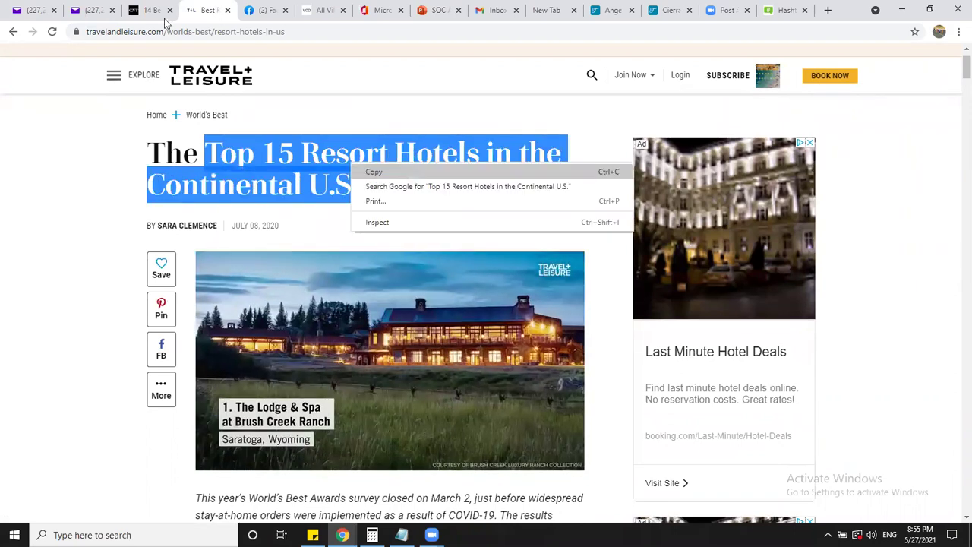
{"action": "left_click", "coordinate": [268, 9]}
- Paste the article title into a new Facebook post and delete '15' from the headline
{"action": "key", "text": "ctrl+Tab"}
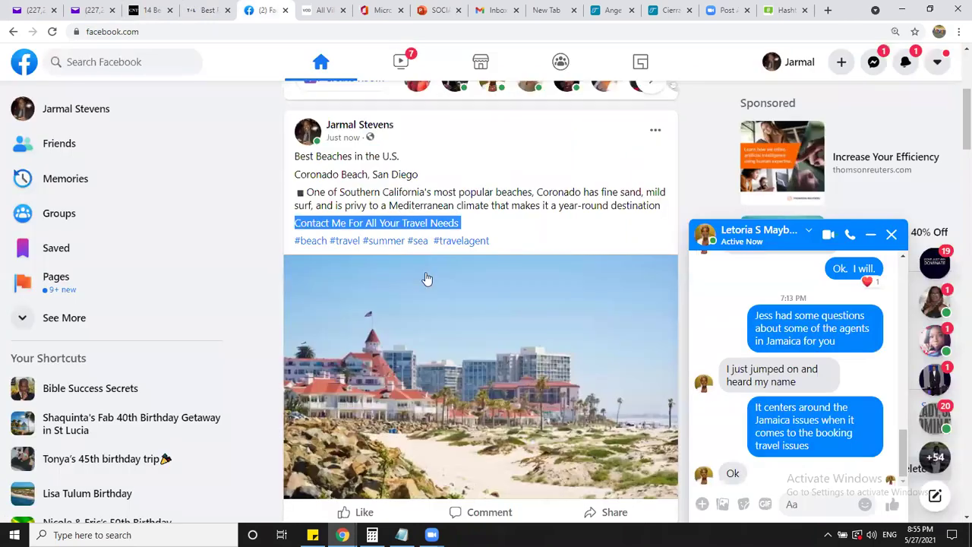
{"action": "scroll", "coordinate": [423, 267], "scroll_direction": "up", "scroll_amount": 4}
{"action": "left_click", "coordinate": [425, 266]}
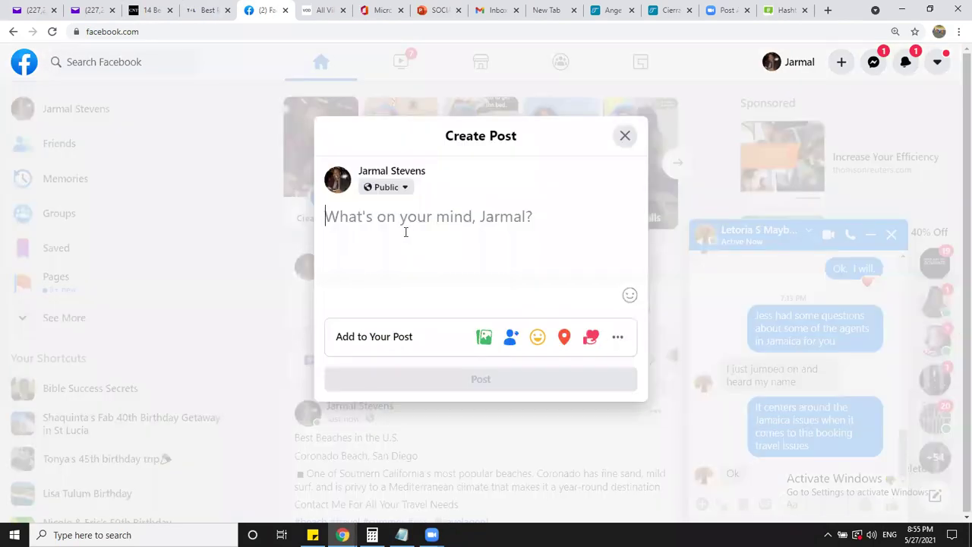
{"action": "key", "text": "ctrl+v"}
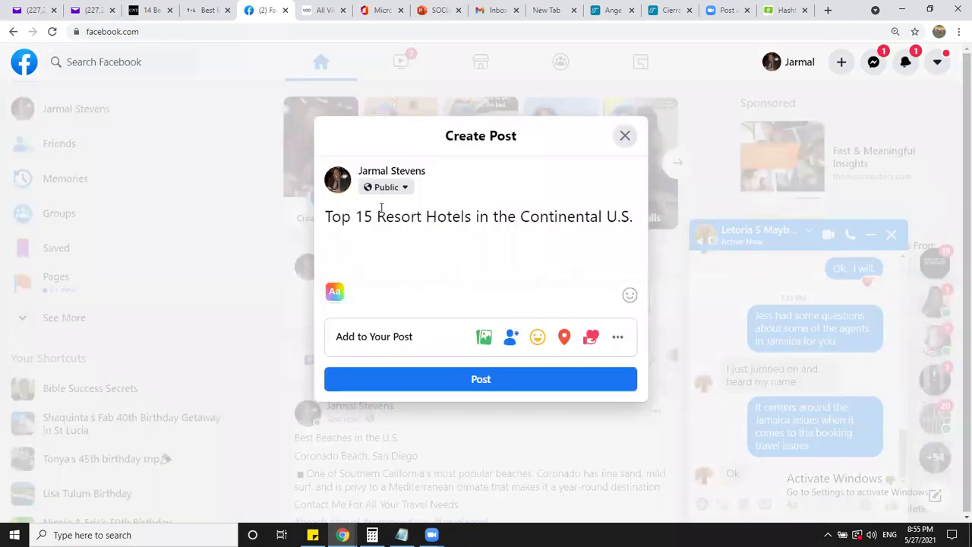
{"action": "left_click", "coordinate": [384, 213]}
{"action": "key", "text": "Right"}
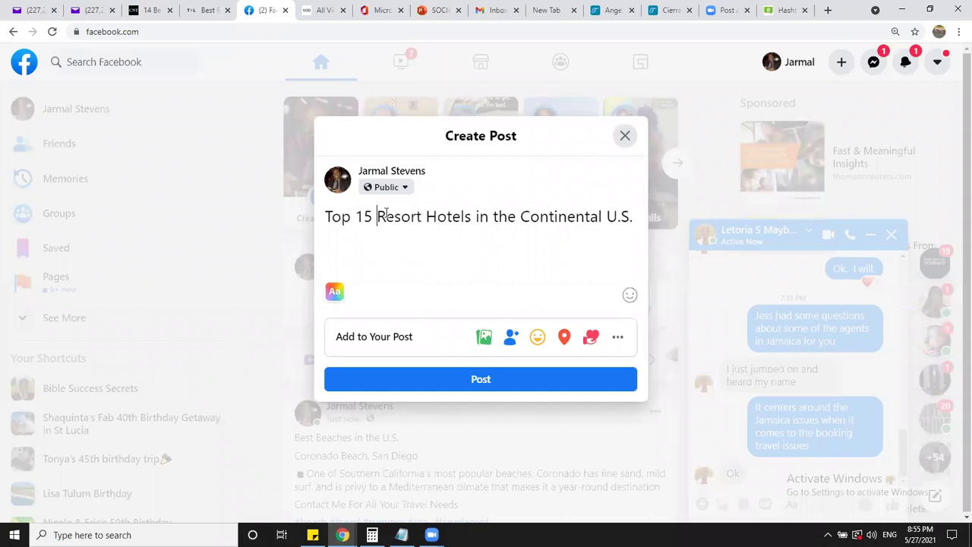
{"action": "key", "text": "BackSpace"}
{"action": "key", "text": "BackSpace"}
{"action": "key", "text": "BackSpace"}
{"action": "key", "text": "BackSpace"}
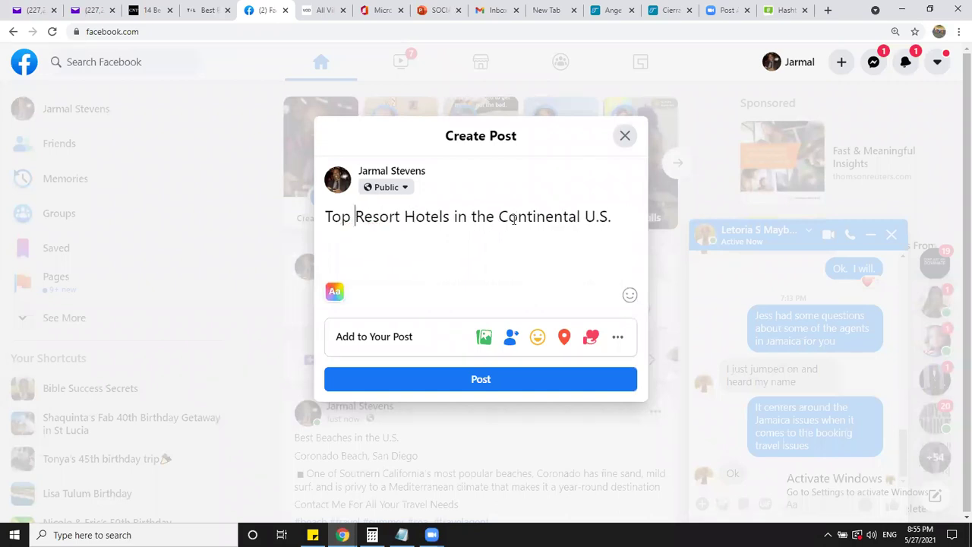
{"action": "left_click", "coordinate": [619, 217]}
- Scroll to entry No. 1 and enlarge the photo of The Lodge & Spa at Brush Creek Ranch
{"action": "left_click", "coordinate": [205, 10]}
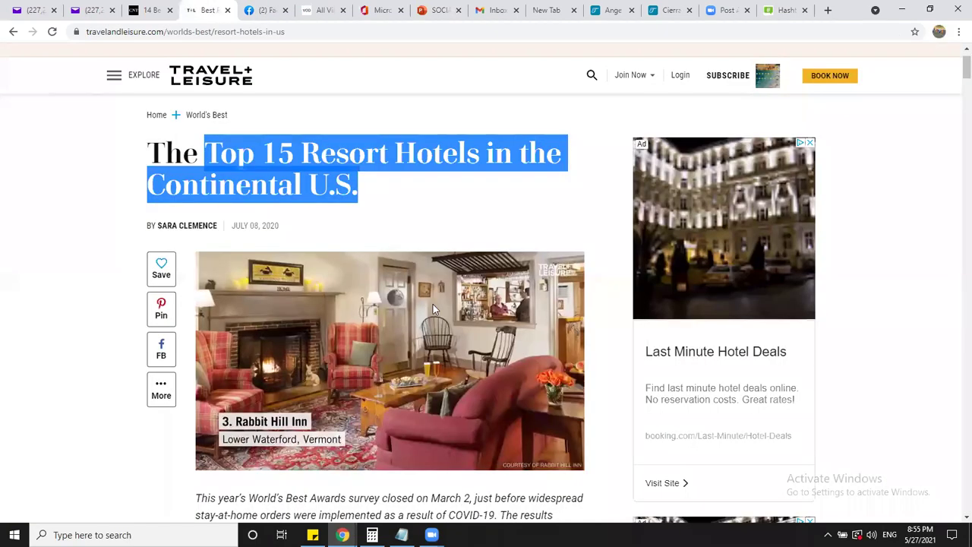
{"action": "scroll", "coordinate": [455, 333], "scroll_direction": "down", "scroll_amount": 7}
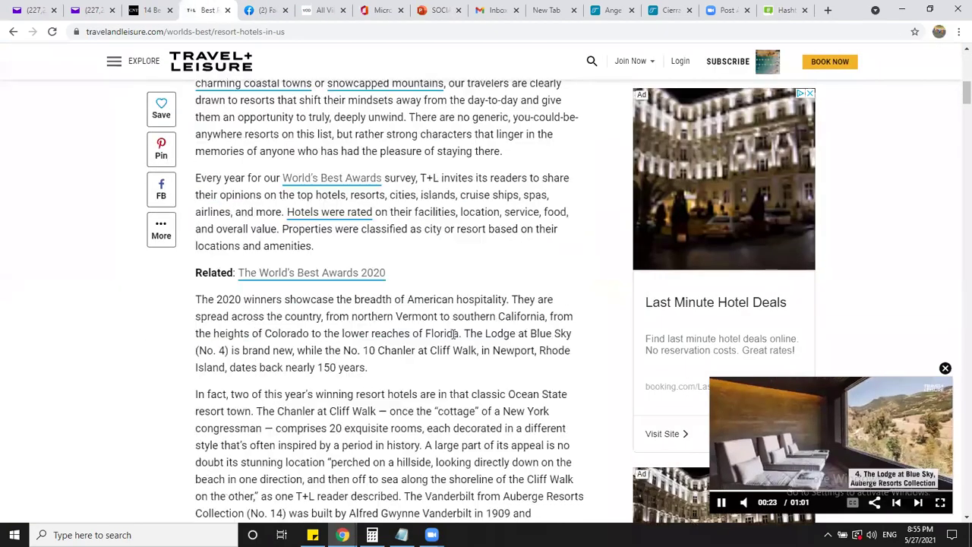
{"action": "scroll", "coordinate": [454, 333], "scroll_direction": "down", "scroll_amount": 6}
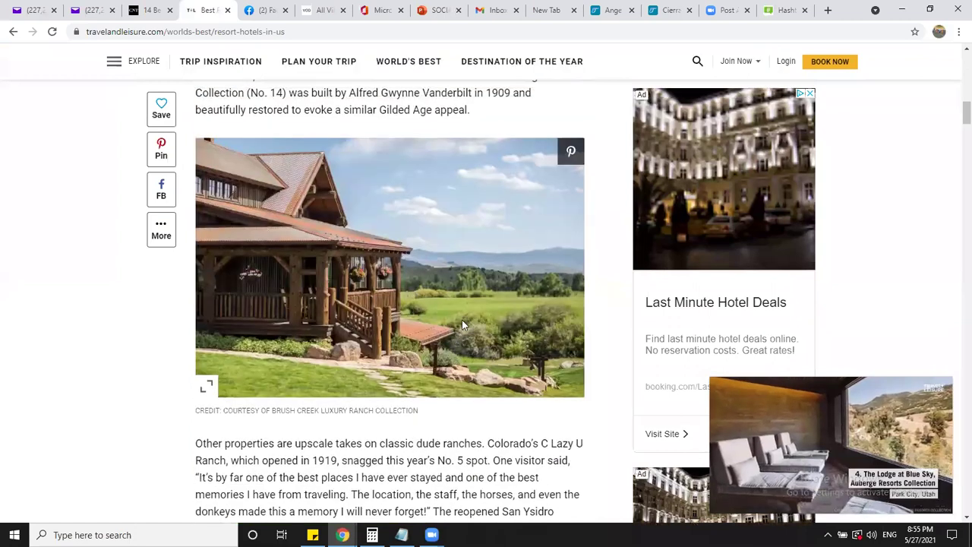
{"action": "scroll", "coordinate": [467, 311], "scroll_direction": "up", "scroll_amount": 1}
{"action": "scroll", "coordinate": [516, 320], "scroll_direction": "down", "scroll_amount": 15}
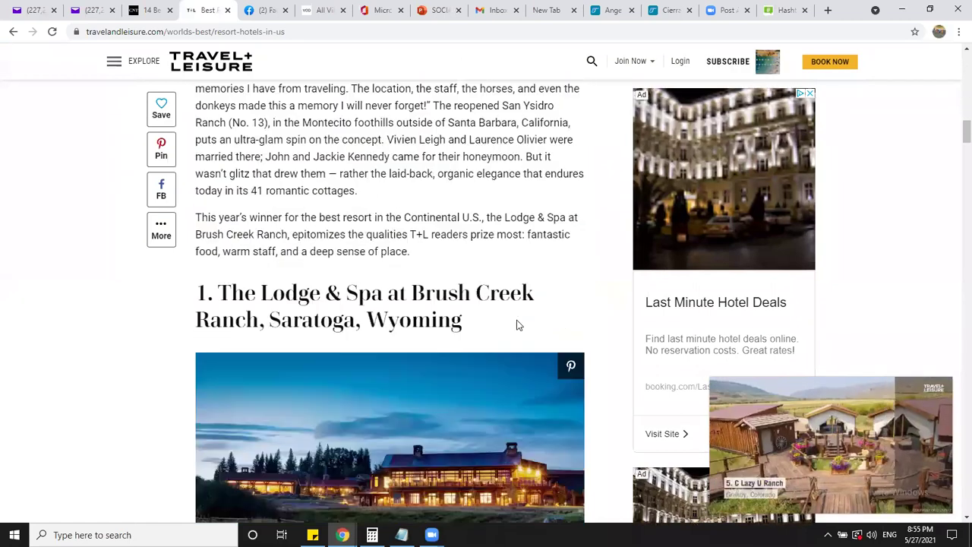
{"action": "left_click", "coordinate": [206, 451]}
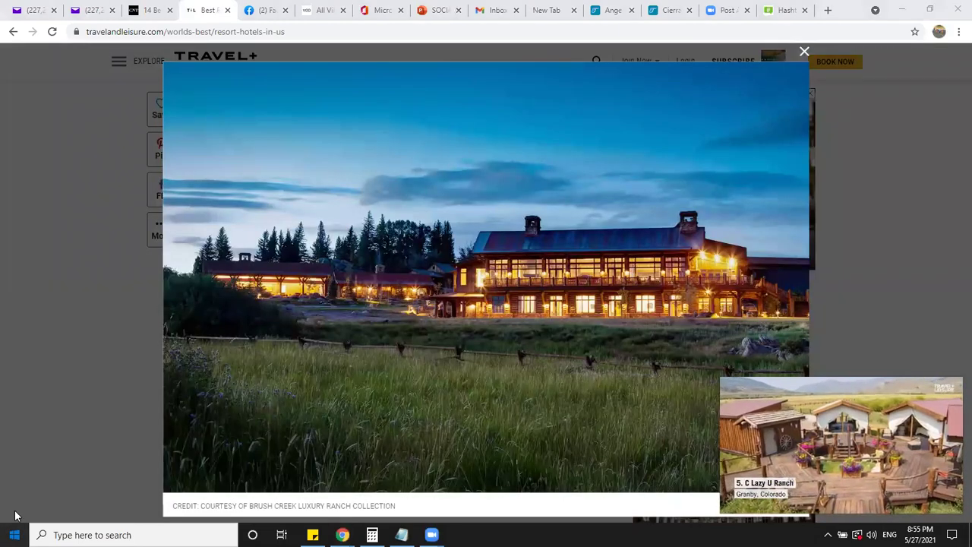
- Launch Snipping Tool and try two partial snips of the lodge photo, discarding both
{"action": "left_click", "coordinate": [14, 535]}
{"action": "left_click", "coordinate": [500, 416]}
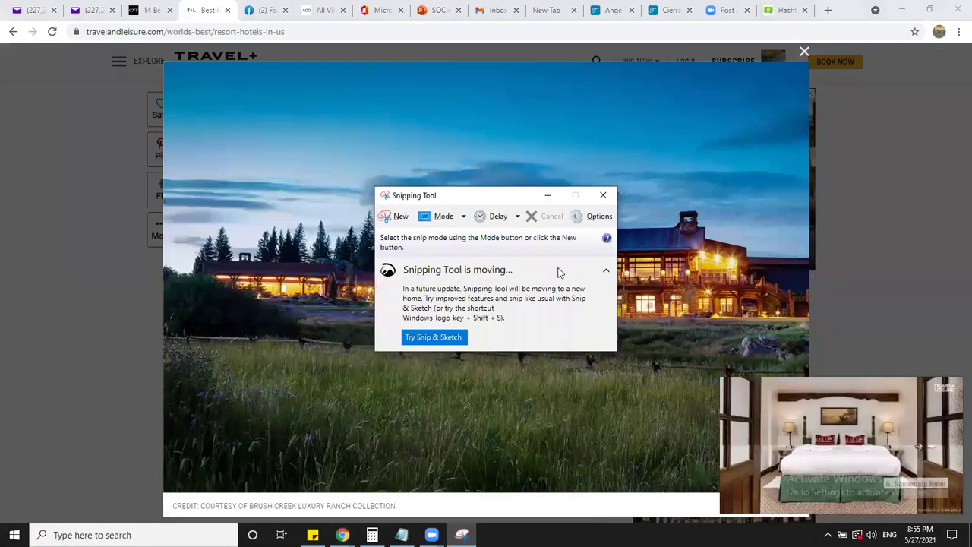
{"action": "left_click", "coordinate": [392, 217]}
{"action": "left_click_drag", "start_coordinate": [194, 83], "coordinate": [402, 130]}
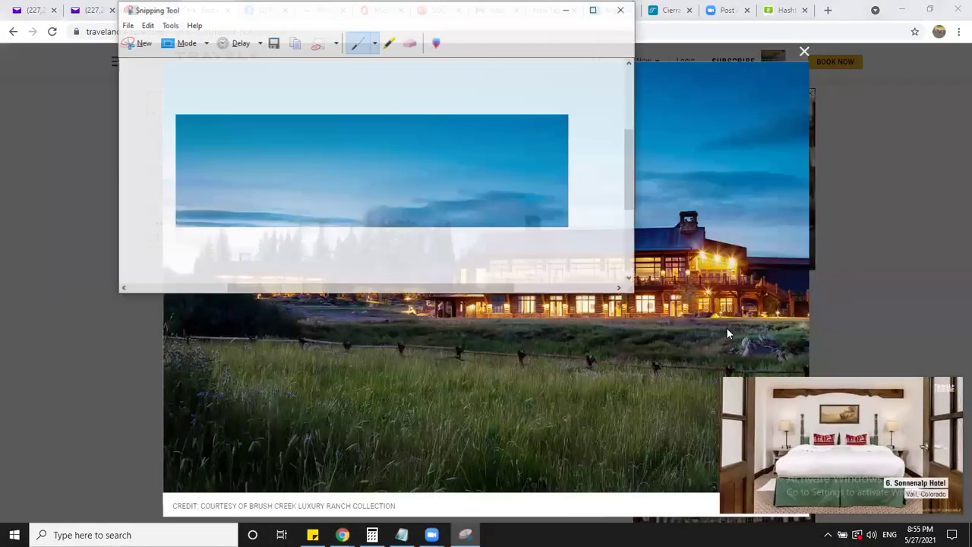
{"action": "left_click", "coordinate": [727, 328]}
{"action": "left_click", "coordinate": [462, 534]}
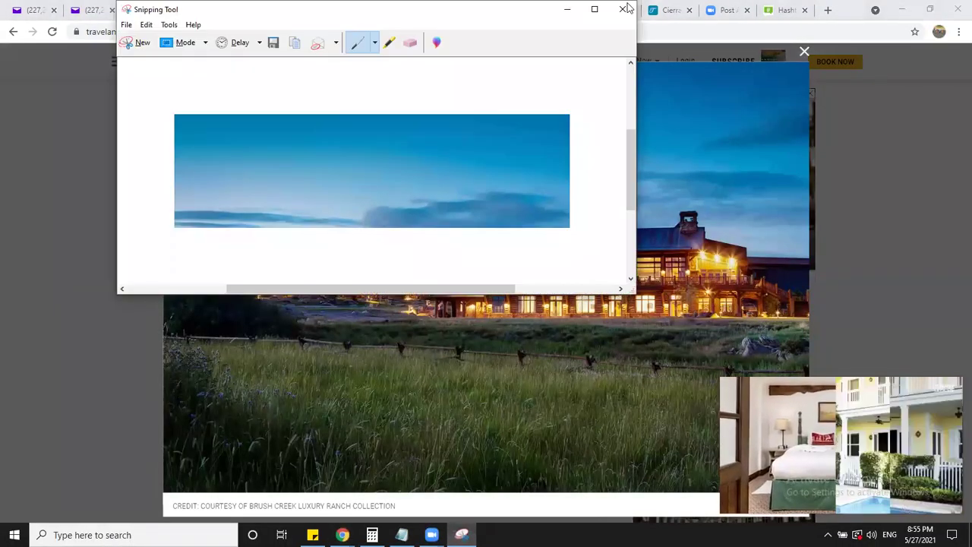
{"action": "left_click", "coordinate": [622, 7]}
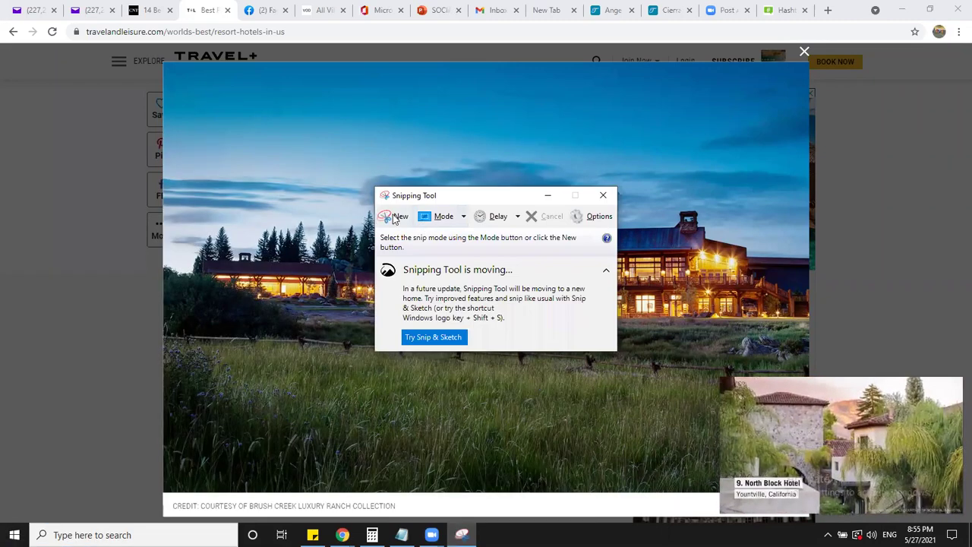
{"action": "left_click", "coordinate": [399, 215]}
{"action": "left_click_drag", "start_coordinate": [183, 84], "coordinate": [649, 247]}
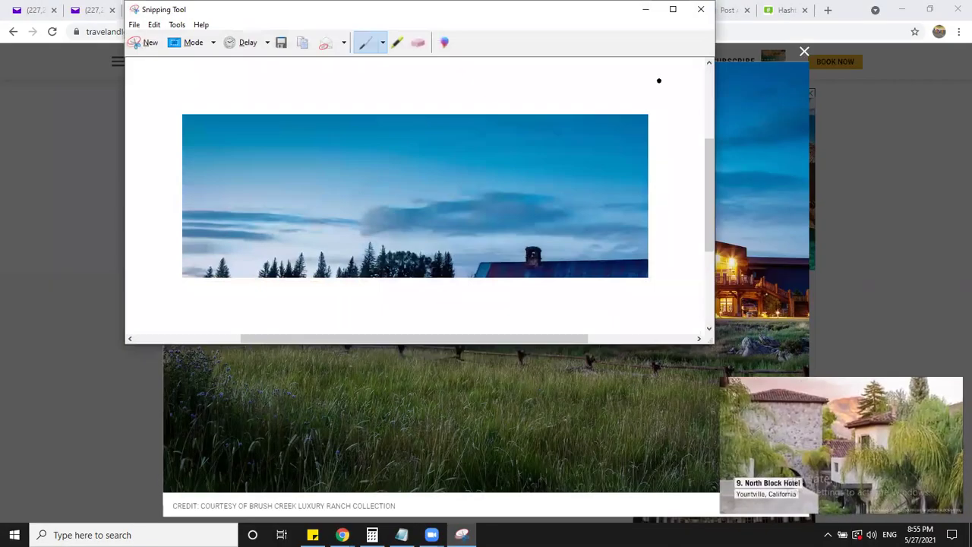
{"action": "left_click", "coordinate": [702, 9]}
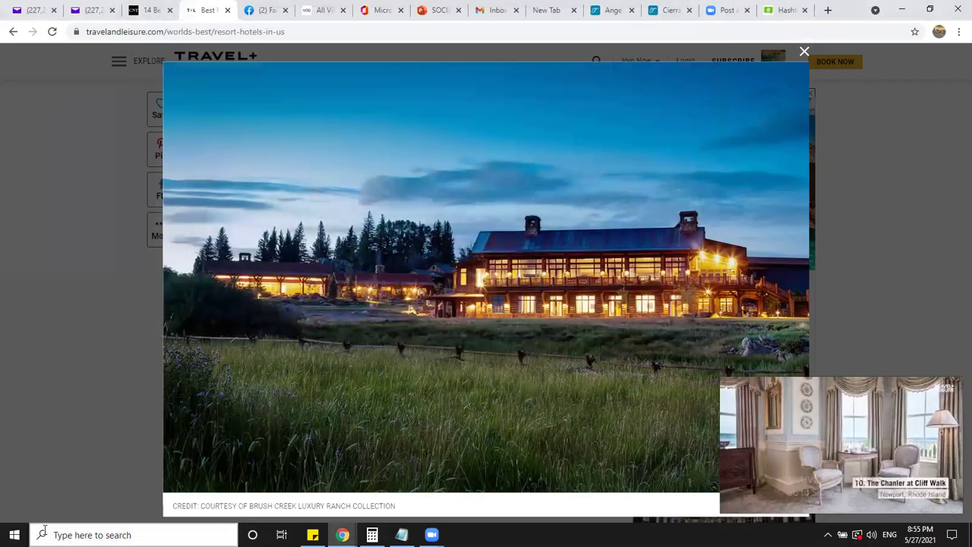
- Relaunch Snipping Tool and capture the whole Brush Creek Ranch lodge photo
{"action": "key", "text": "super"}
{"action": "left_click", "coordinate": [484, 414]}
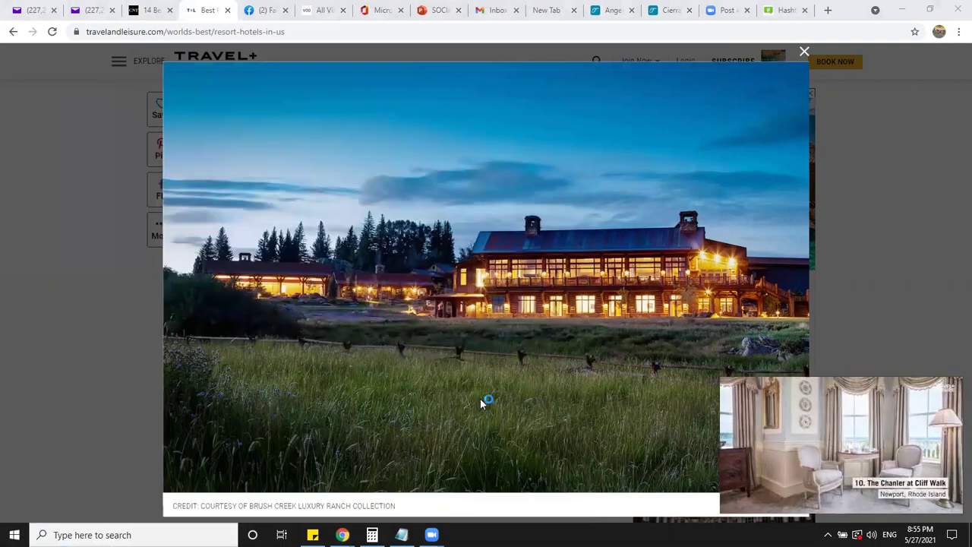
{"action": "left_click", "coordinate": [395, 216]}
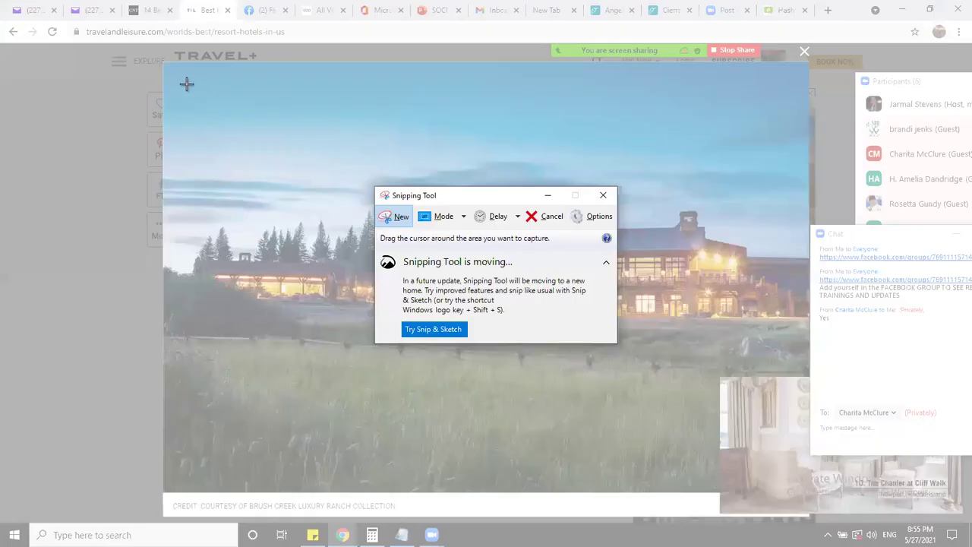
{"action": "left_click_drag", "start_coordinate": [184, 102], "coordinate": [624, 407]}
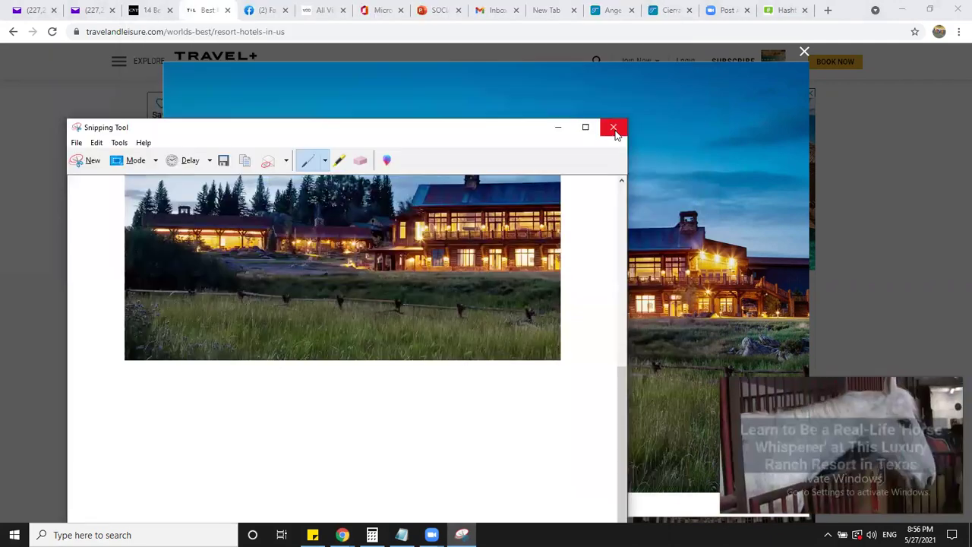
{"action": "left_click", "coordinate": [614, 126]}
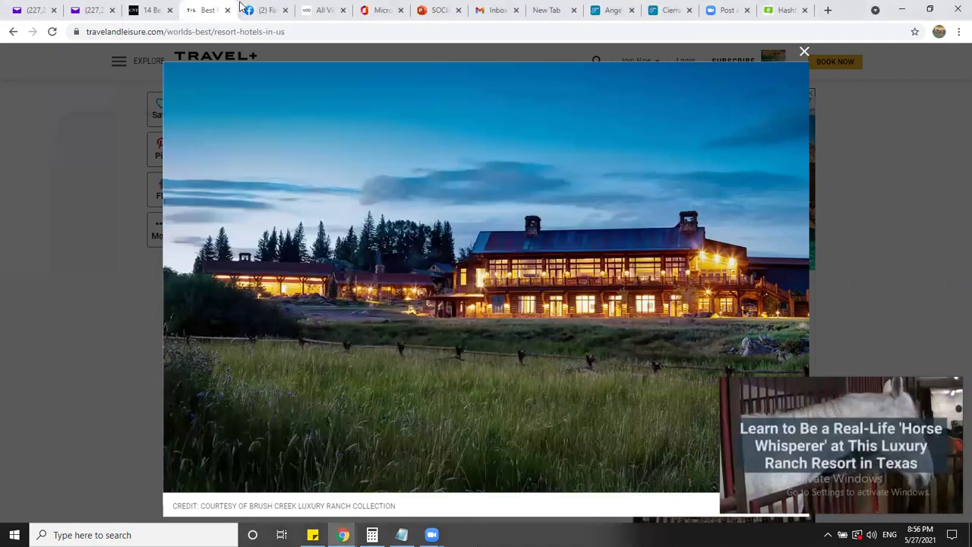
- Paste the captured lodge photo into the resort post draft below the headline
{"action": "left_click", "coordinate": [251, 9]}
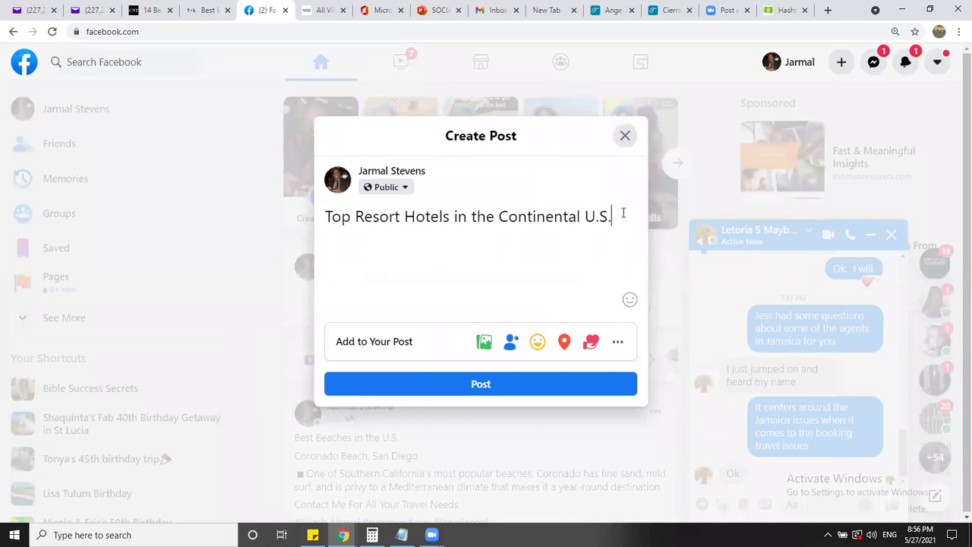
{"action": "key", "text": "Return"}
{"action": "key", "text": "Return"}
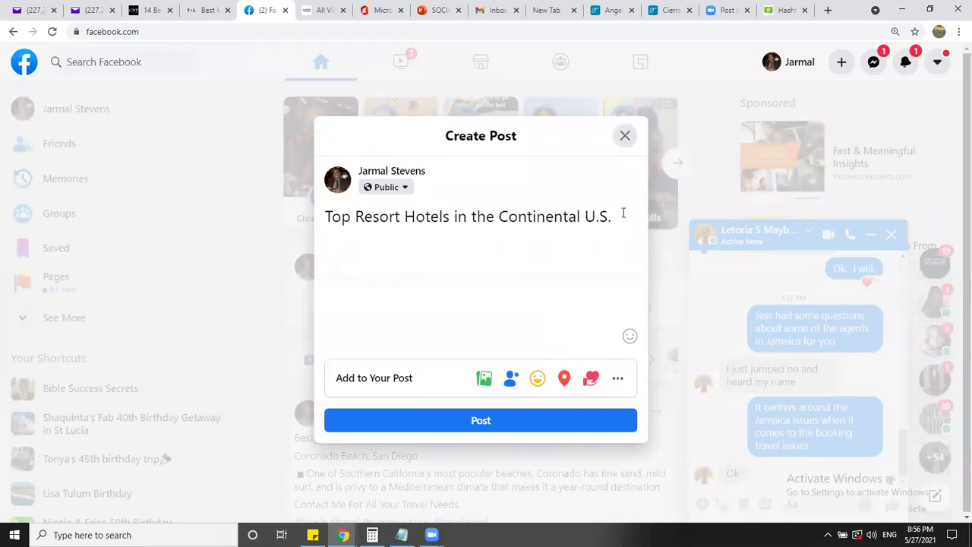
{"action": "key", "text": "ctrl+v"}
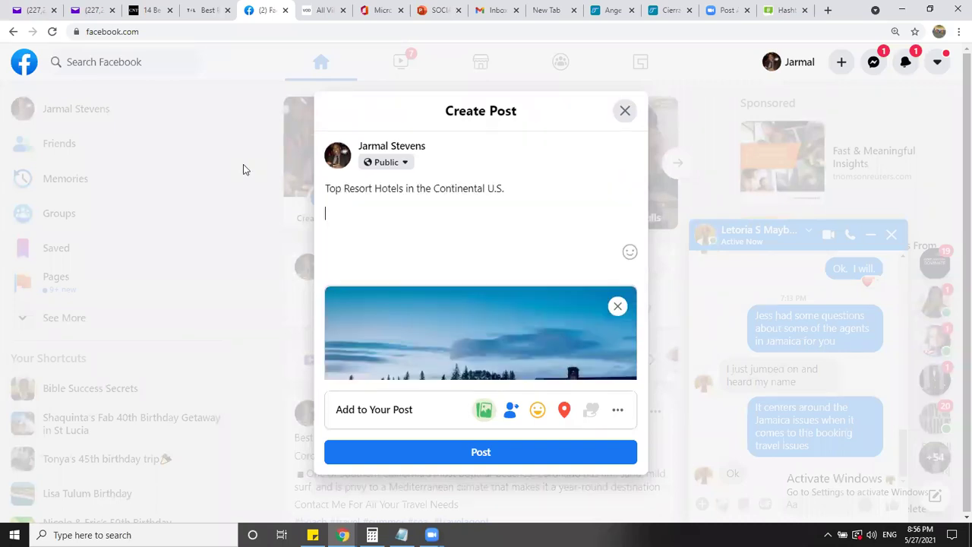
- Copy 'Contact Me For All Your Travel Needs' from an earlier post into the draft, removing extra blank lines
{"action": "left_click", "coordinate": [219, 272]}
{"action": "scroll", "coordinate": [456, 364], "scroll_direction": "down", "scroll_amount": 3}
{"action": "left_click_drag", "start_coordinate": [460, 322], "coordinate": [300, 322]}
{"action": "right_click", "coordinate": [313, 319]}
{"action": "left_click", "coordinate": [323, 329]}
{"action": "scroll", "coordinate": [425, 304], "scroll_direction": "up", "scroll_amount": 2}
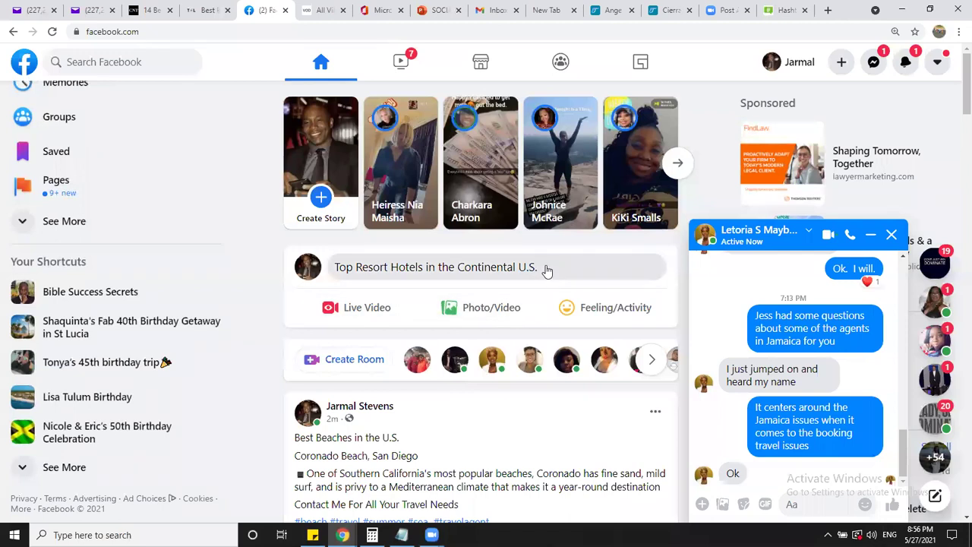
{"action": "left_click", "coordinate": [545, 270]}
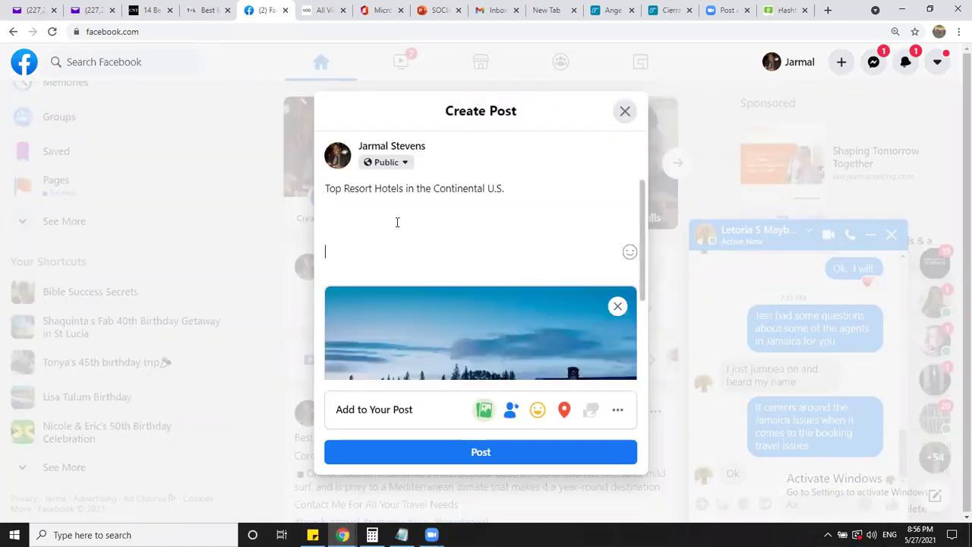
{"action": "type", "text": "Contact Me For All Your Travel Needs"}
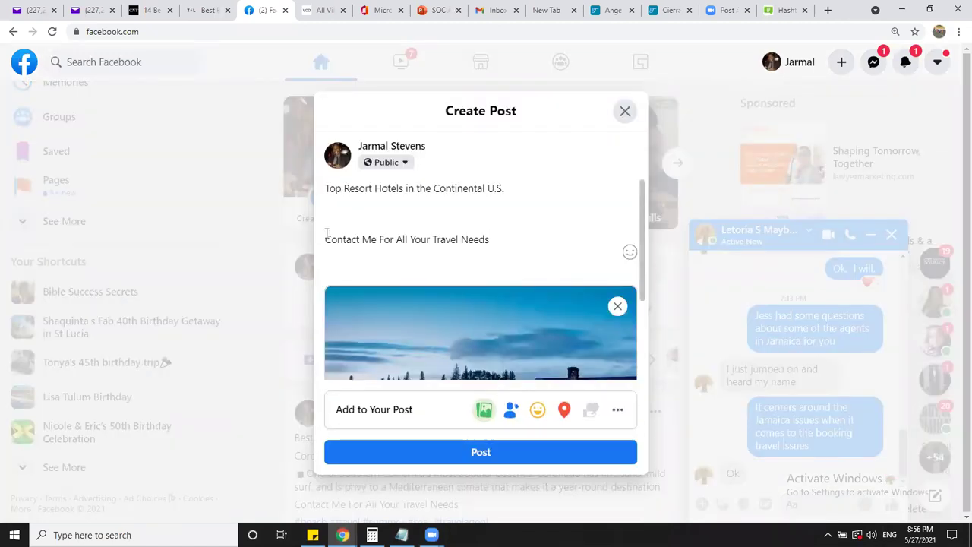
{"action": "left_click", "coordinate": [353, 233]}
{"action": "key", "text": "BackSpace"}
{"action": "key", "text": "BackSpace"}
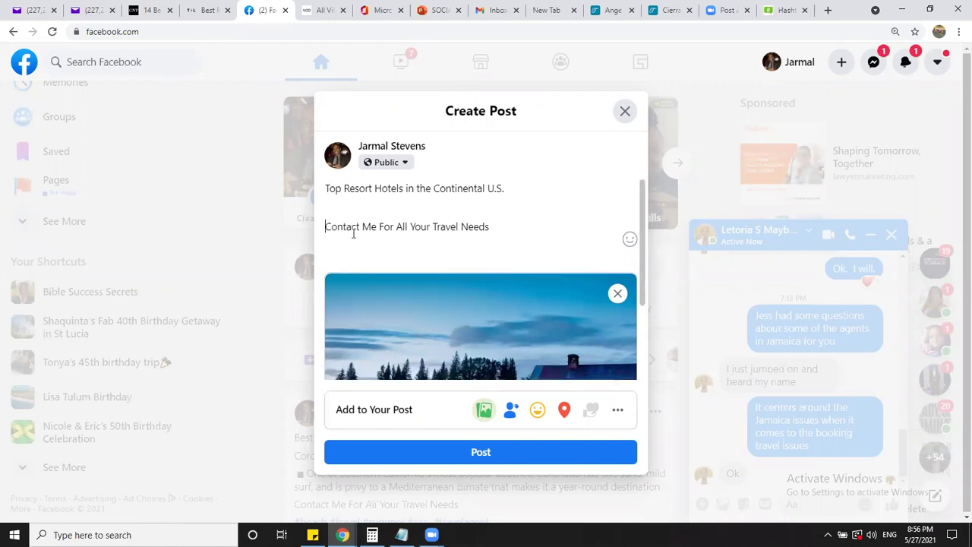
- Copy the heading 'The Lodge & Spa at Brush Creek Ranch' from the article into the post under the headline
{"action": "left_click", "coordinate": [199, 10]}
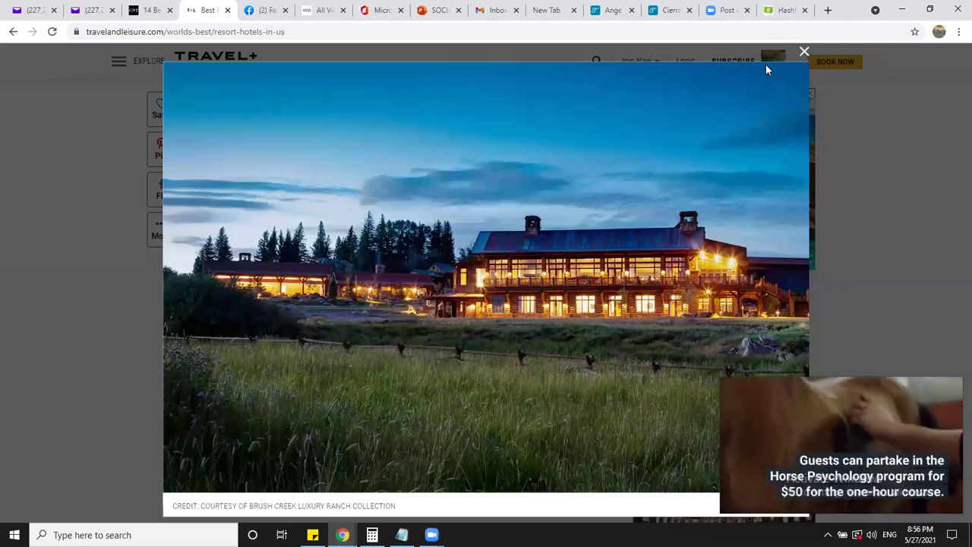
{"action": "left_click", "coordinate": [804, 51]}
{"action": "left_click_drag", "start_coordinate": [224, 142], "coordinate": [465, 170]}
{"action": "right_click", "coordinate": [402, 159]}
{"action": "left_click", "coordinate": [423, 168]}
{"action": "left_click", "coordinate": [265, 10]}
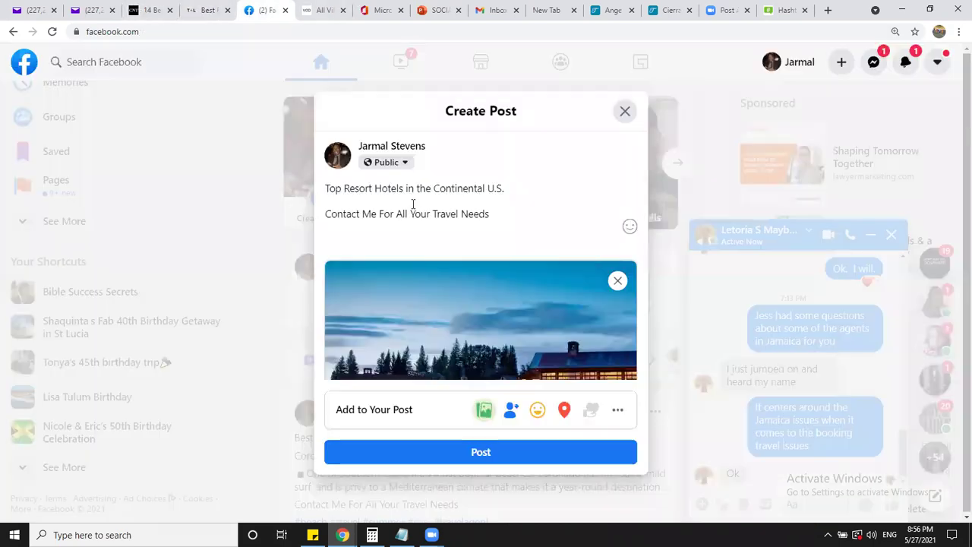
{"action": "key", "text": "Return"}
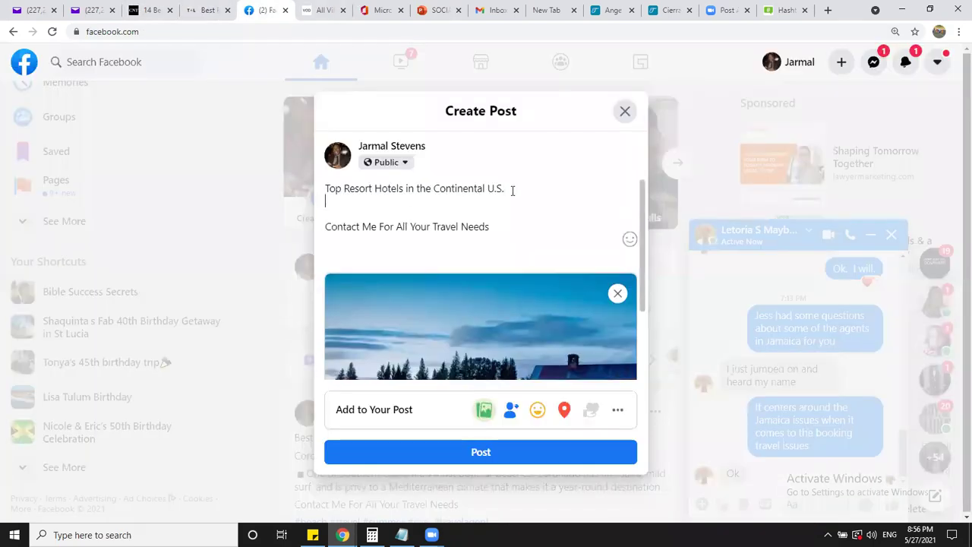
{"action": "key", "text": "ctrl+v"}
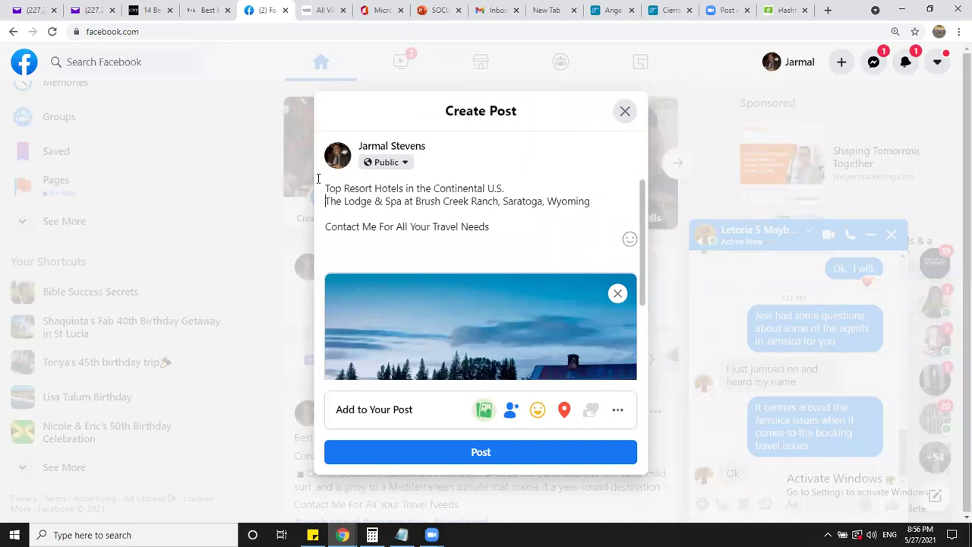
{"action": "key", "text": "Return"}
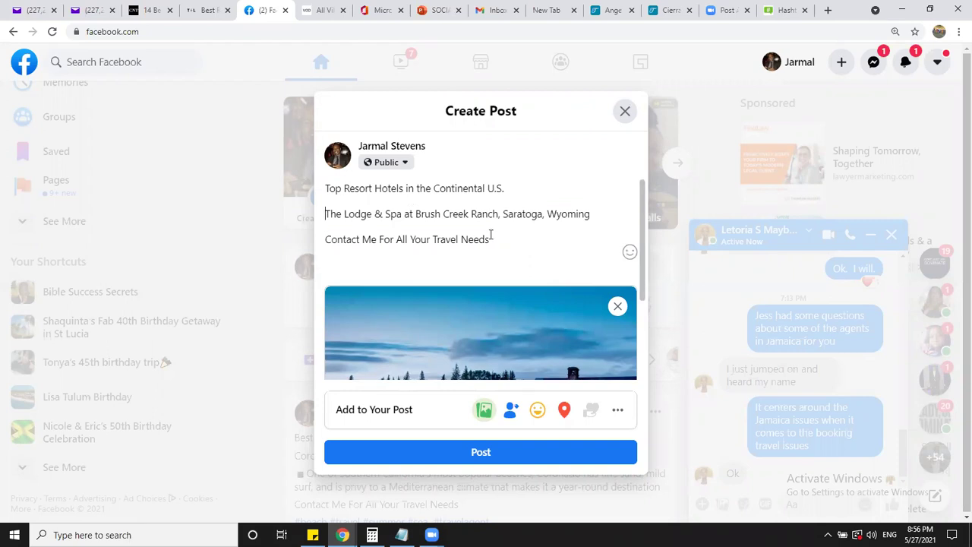
- Add a small square emoji before the Lodge line and type 'We Are Seeing The World Again' below it
{"action": "scroll", "coordinate": [514, 245], "scroll_direction": "down", "scroll_amount": 1}
{"action": "scroll", "coordinate": [508, 258], "scroll_direction": "up", "scroll_amount": 1}
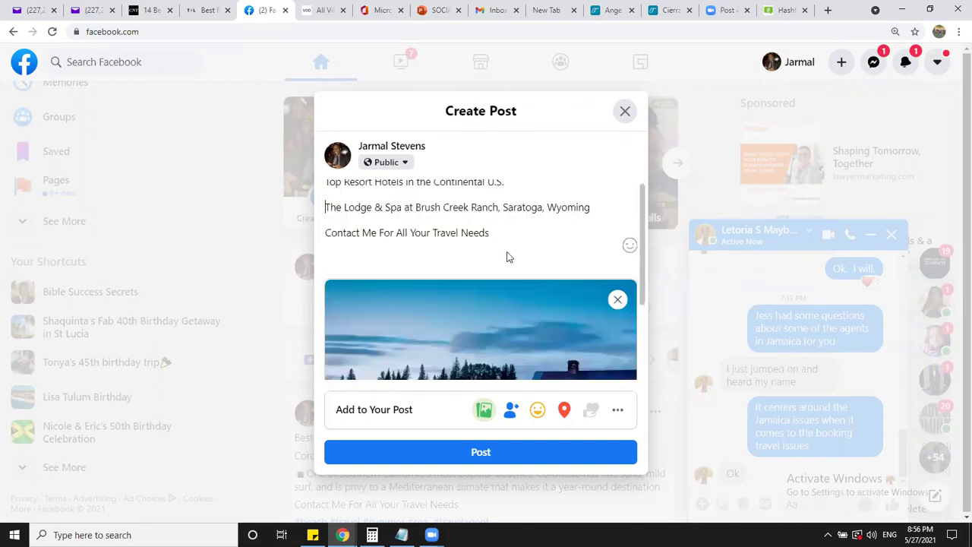
{"action": "left_click", "coordinate": [630, 252]}
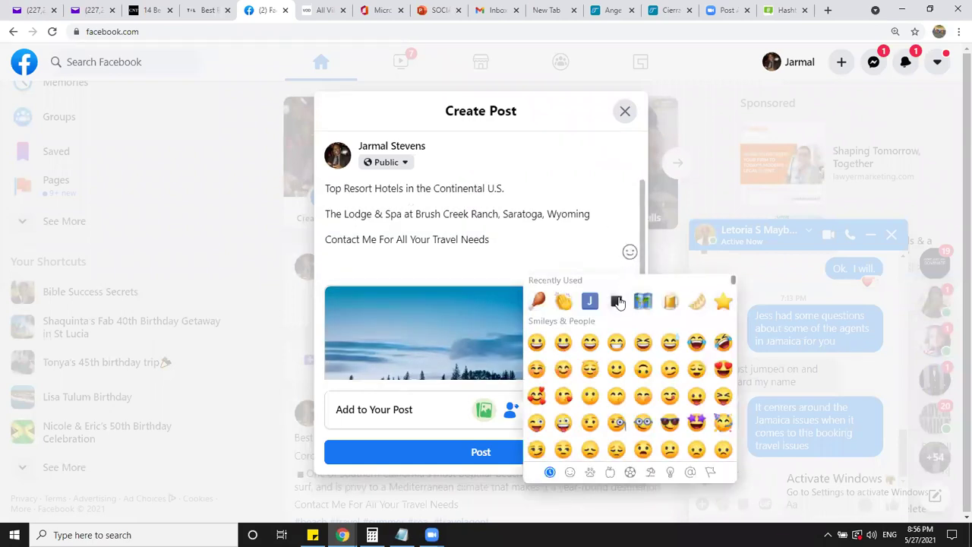
{"action": "left_click", "coordinate": [617, 301]}
{"action": "left_click", "coordinate": [608, 219]}
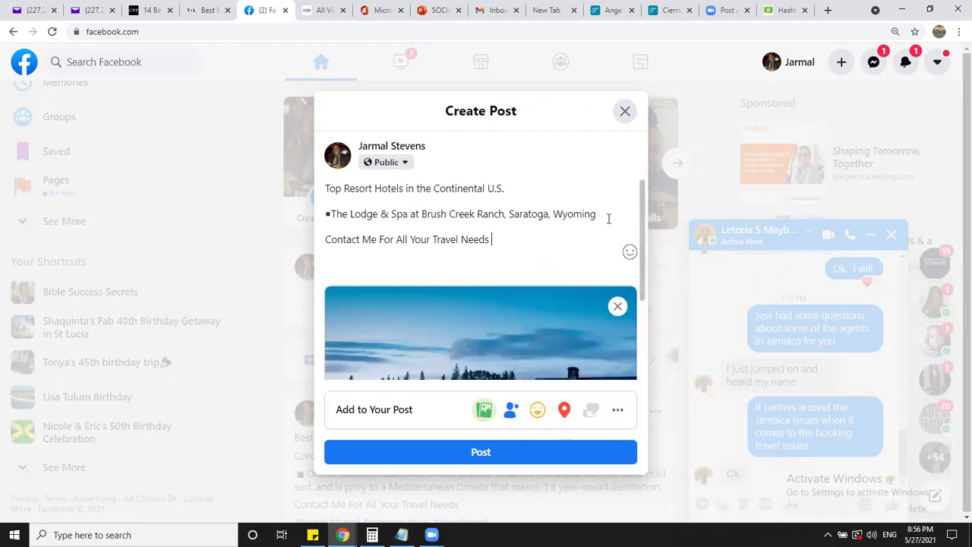
{"action": "key", "text": "Return"}
{"action": "key", "text": "Return"}
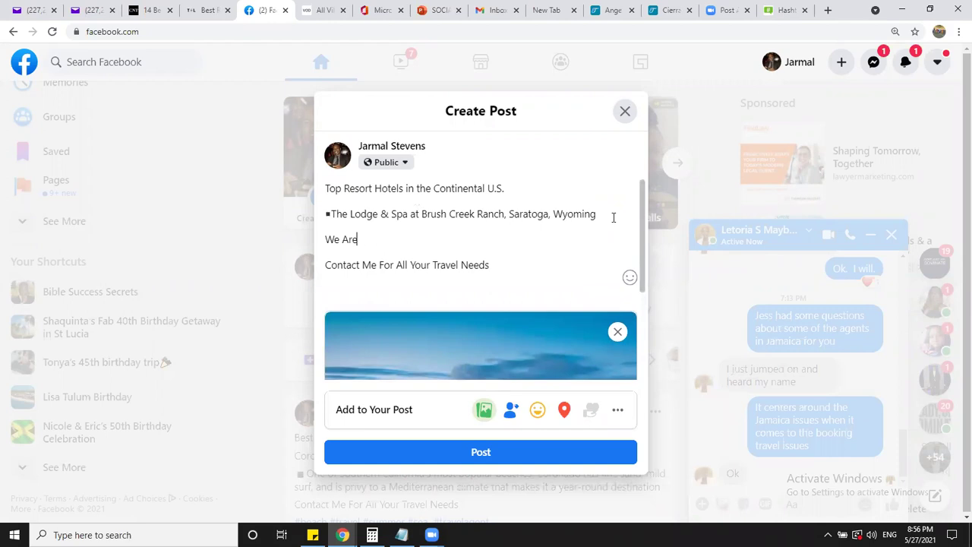
{"action": "type", "text": "We Are See"}
{"action": "type", "text": "ing The "}
{"action": "type", "text": "World "}
{"action": "type", "text": "Age"}
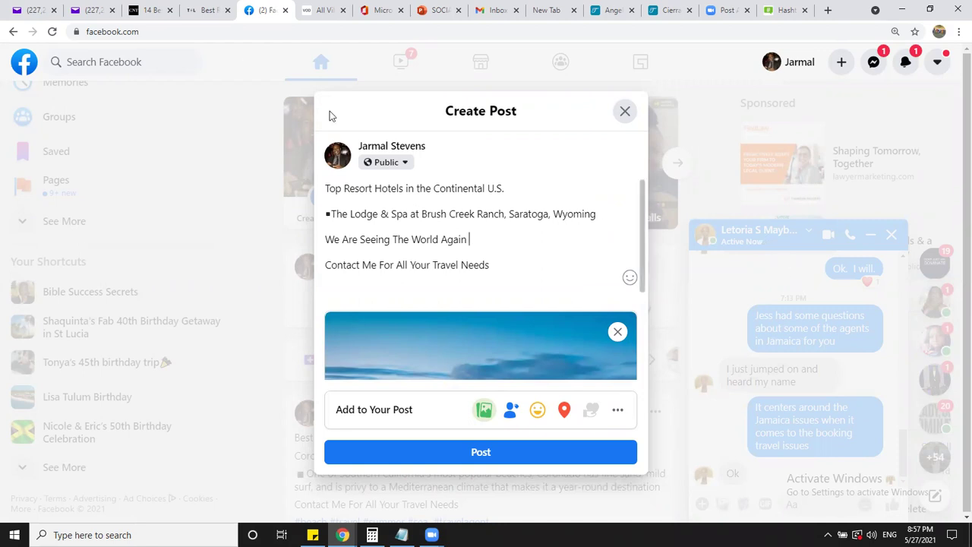
- Go from the beaches newsletter back to the MARKETING folder and scroll down to the April travel emails
{"action": "left_click", "coordinate": [205, 11]}
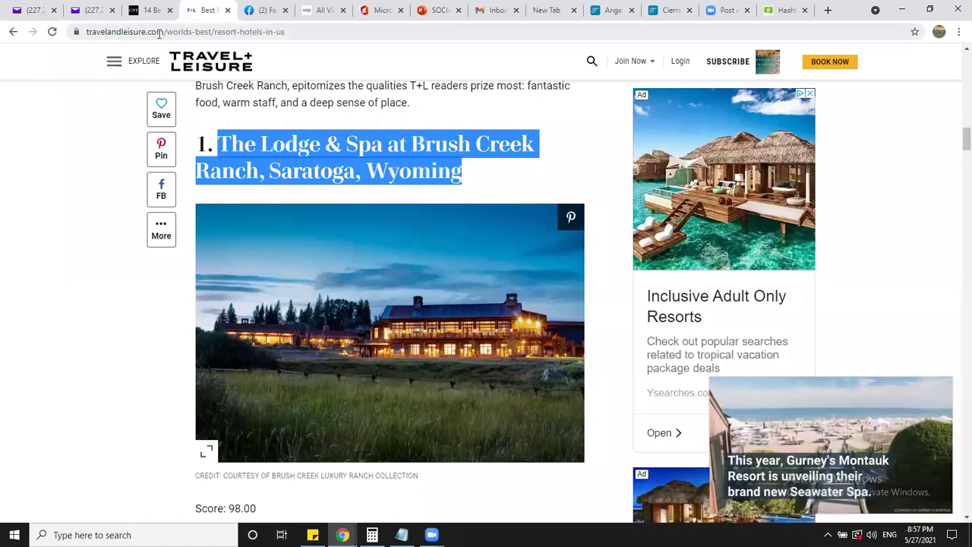
{"action": "left_click", "coordinate": [84, 10]}
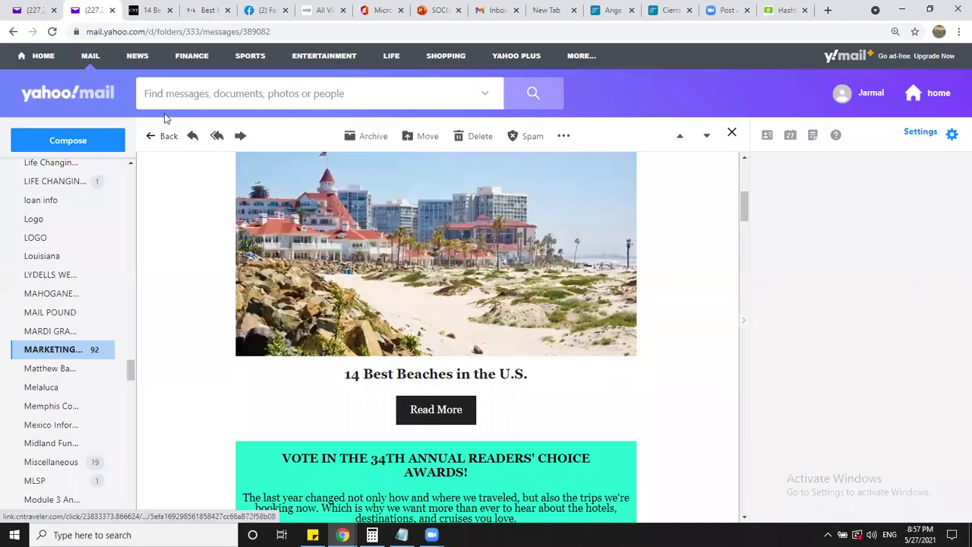
{"action": "left_click", "coordinate": [34, 10]}
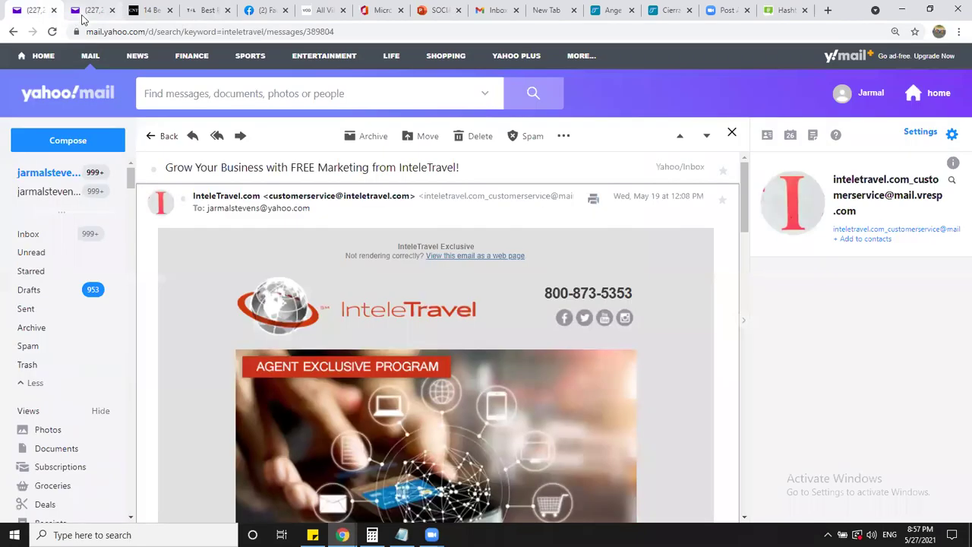
{"action": "left_click", "coordinate": [85, 10]}
{"action": "left_click", "coordinate": [15, 31]}
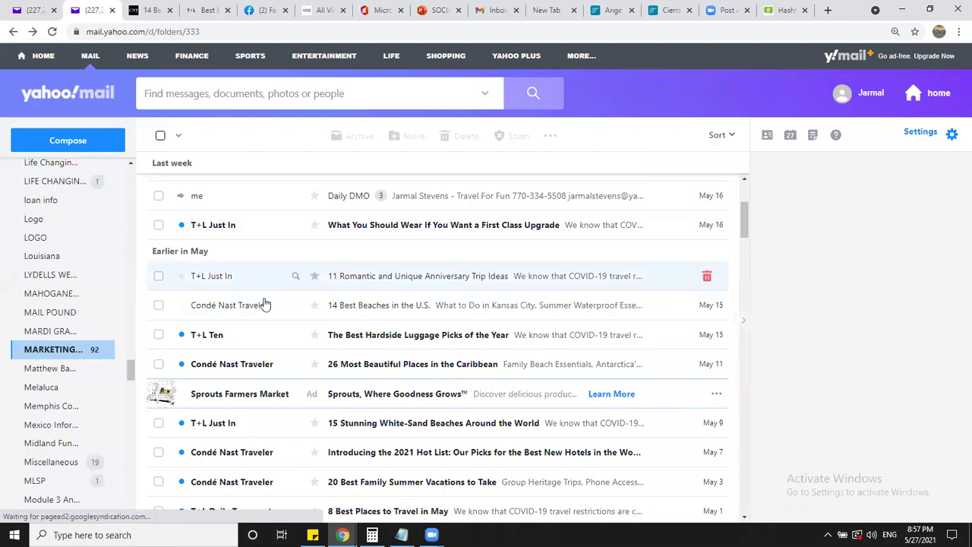
{"action": "scroll", "coordinate": [508, 267], "scroll_direction": "down", "scroll_amount": 1}
{"action": "scroll", "coordinate": [507, 267], "scroll_direction": "down", "scroll_amount": 5}
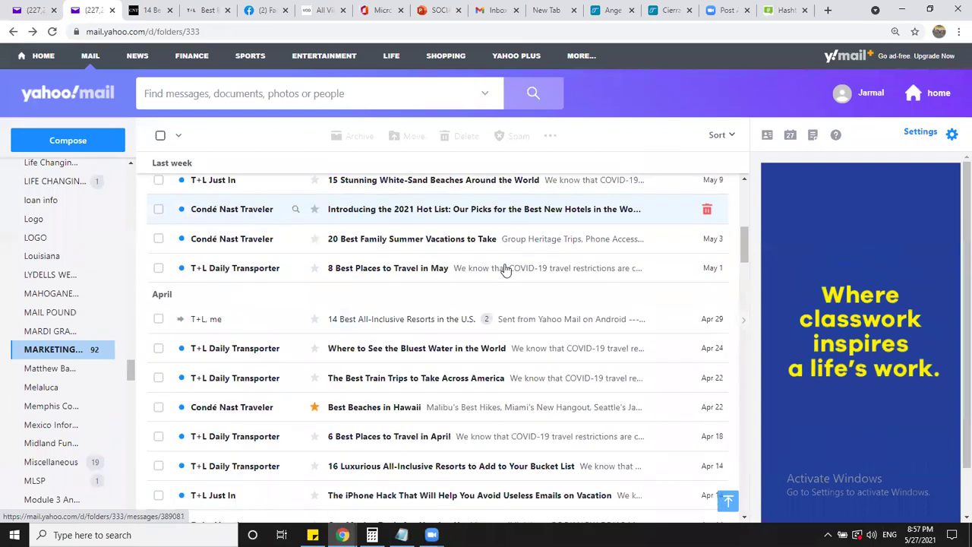
{"action": "scroll", "coordinate": [506, 269], "scroll_direction": "down", "scroll_amount": 2}
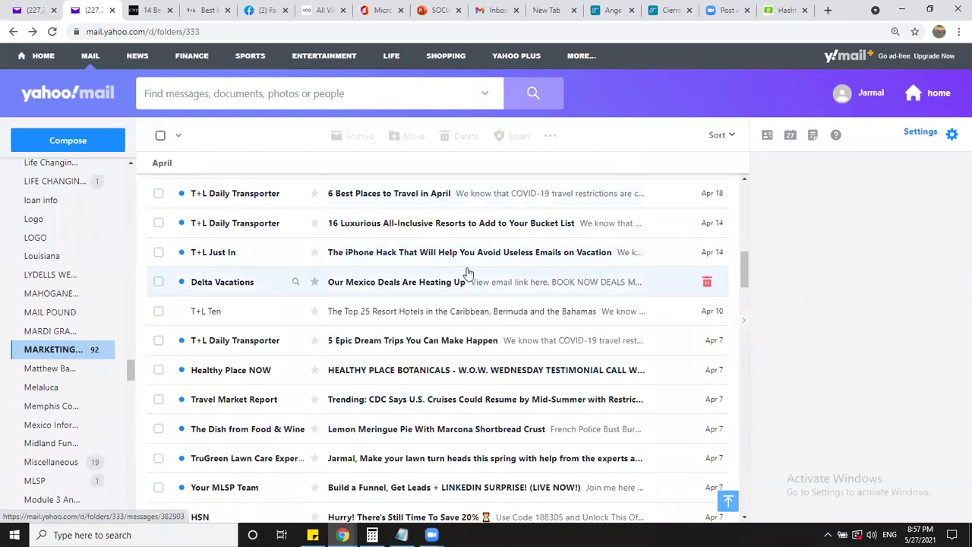
{"action": "scroll", "coordinate": [468, 273], "scroll_direction": "down", "scroll_amount": 1}
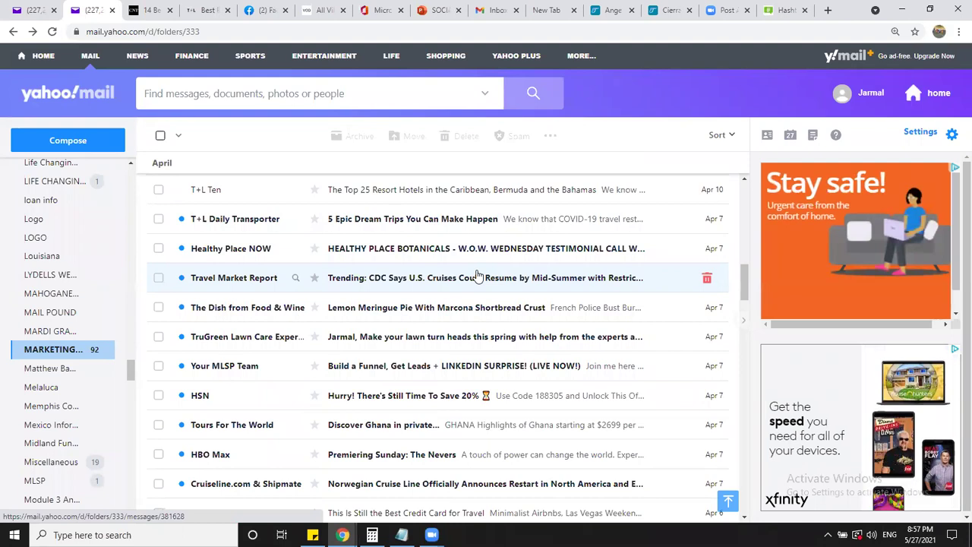
- Publish the Top Resort Hotels post and expand its full text with See More
{"action": "left_click", "coordinate": [256, 14]}
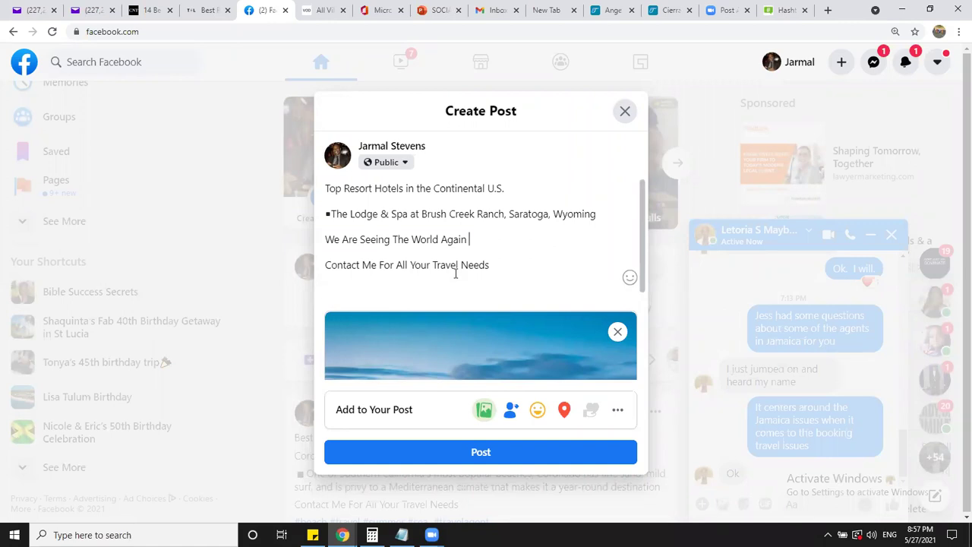
{"action": "scroll", "coordinate": [483, 288], "scroll_direction": "down", "scroll_amount": 5}
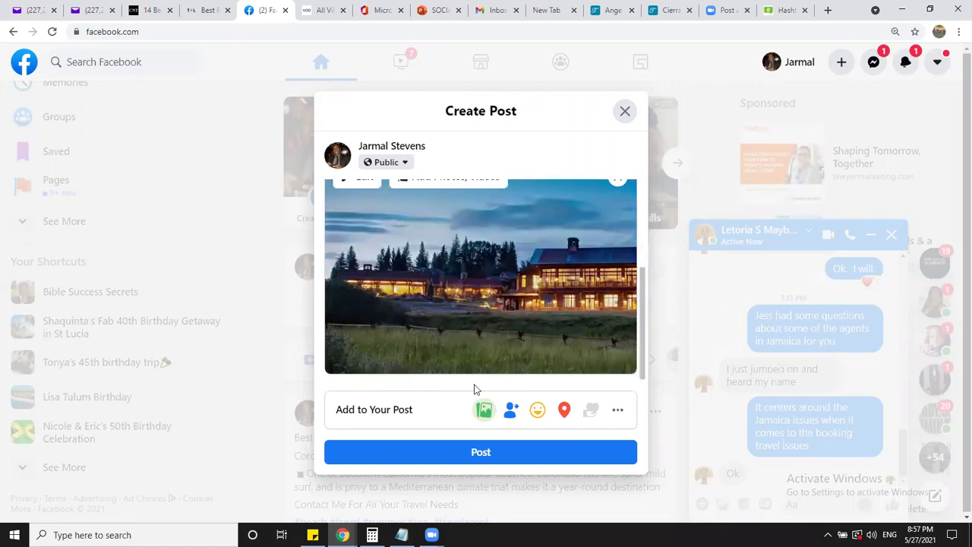
{"action": "left_click", "coordinate": [466, 448]}
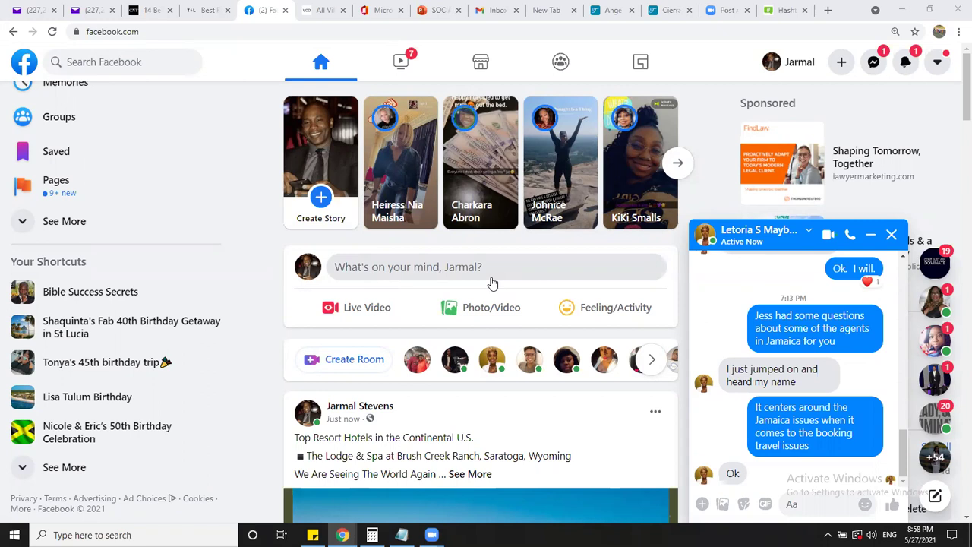
{"action": "scroll", "coordinate": [471, 303], "scroll_direction": "down", "scroll_amount": 3}
{"action": "left_click", "coordinate": [469, 231]}
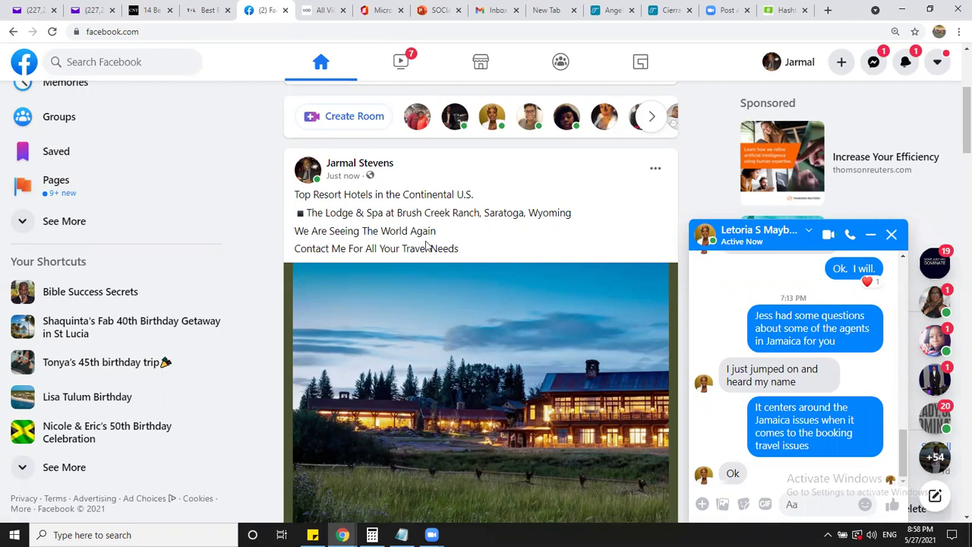
- Switch to the Condé Nast Traveler 14 best beaches gallery and scroll down to Coast Guard Beach, Cape Cod
{"action": "left_click", "coordinate": [146, 10]}
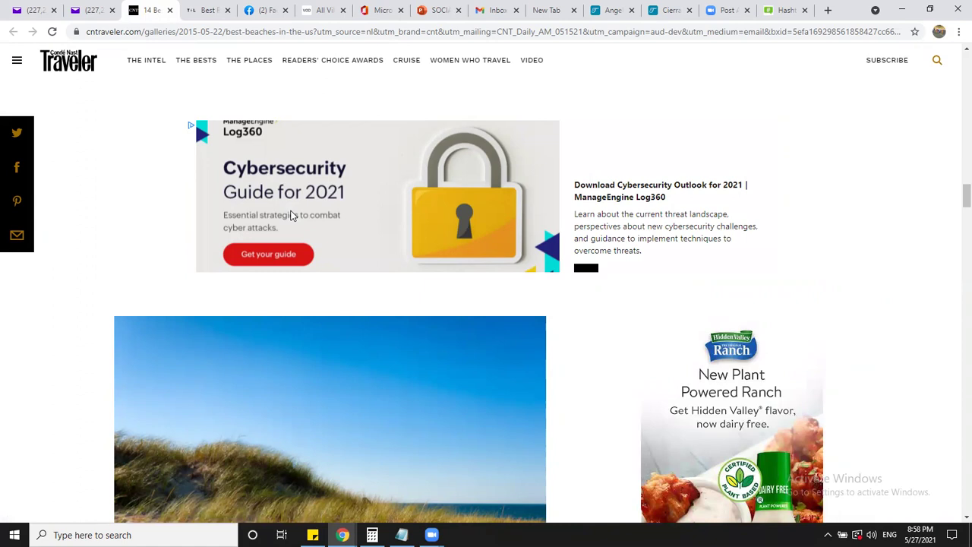
{"action": "scroll", "coordinate": [477, 336], "scroll_direction": "down", "scroll_amount": 5}
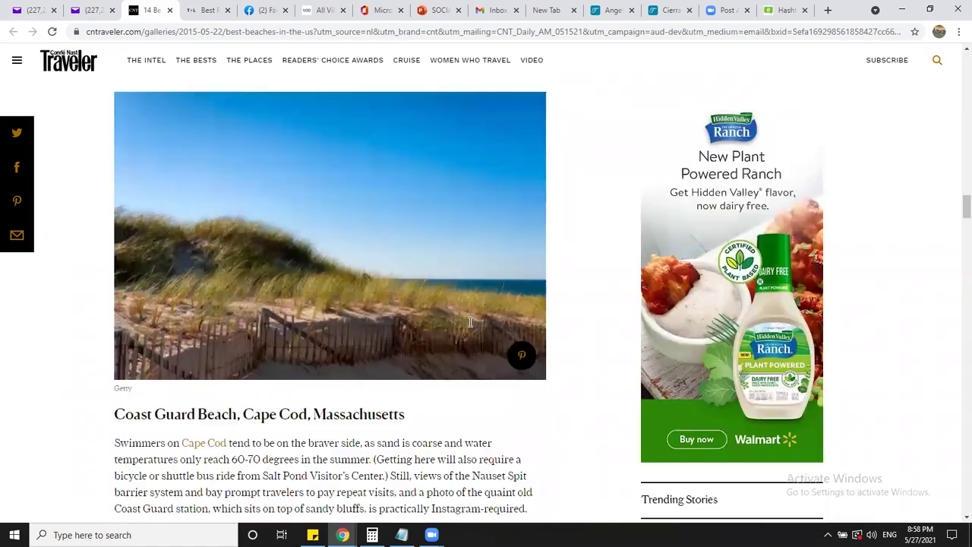
{"action": "scroll", "coordinate": [465, 308], "scroll_direction": "down", "scroll_amount": 4}
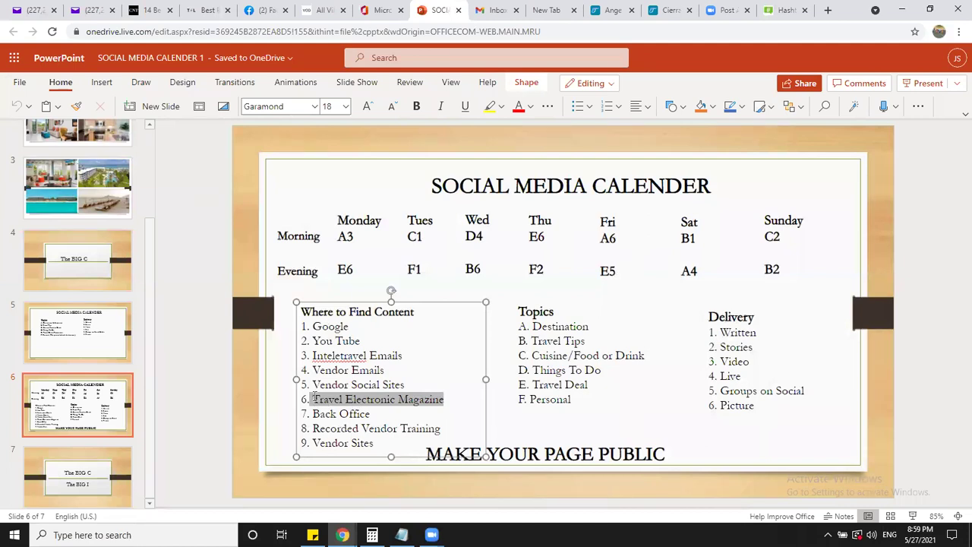
{"action": "left_click_drag", "start_coordinate": [313, 398], "coordinate": [445, 408]}
- Read through the InteleTravel marketing-program email, then select the address bar on the beach hashtags tab
{"action": "left_click", "coordinate": [24, 10]}
{"action": "scroll", "coordinate": [445, 272], "scroll_direction": "down", "scroll_amount": 5}
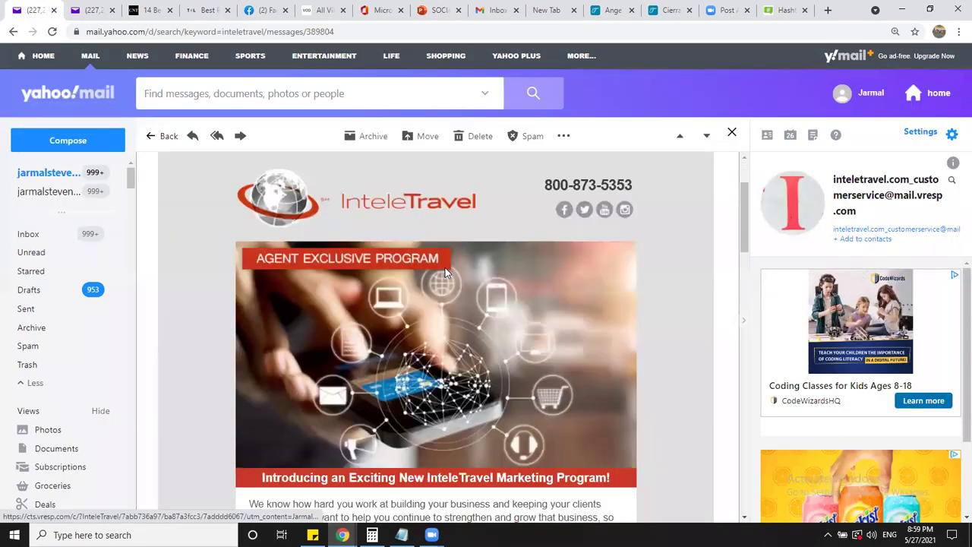
{"action": "scroll", "coordinate": [445, 272], "scroll_direction": "down", "scroll_amount": 3}
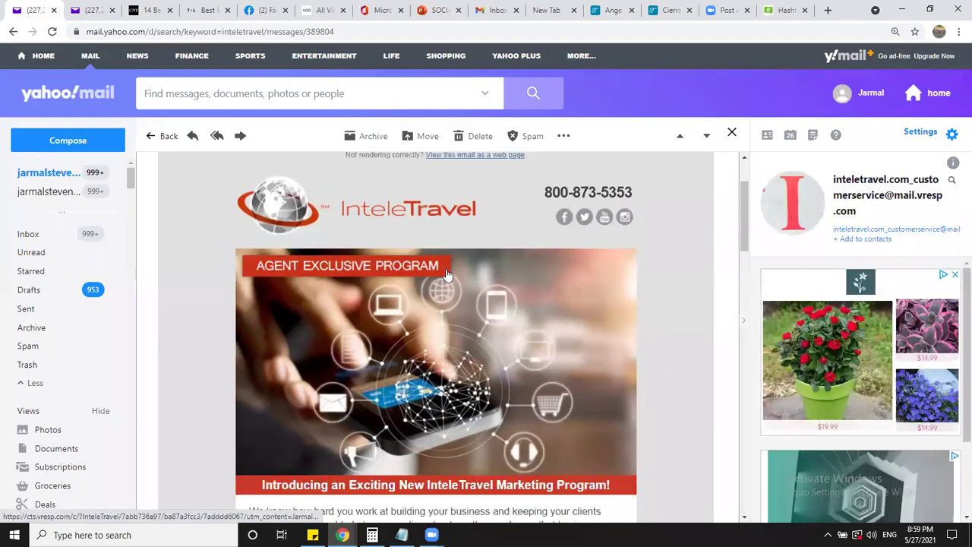
{"action": "scroll", "coordinate": [447, 275], "scroll_direction": "up", "scroll_amount": 3}
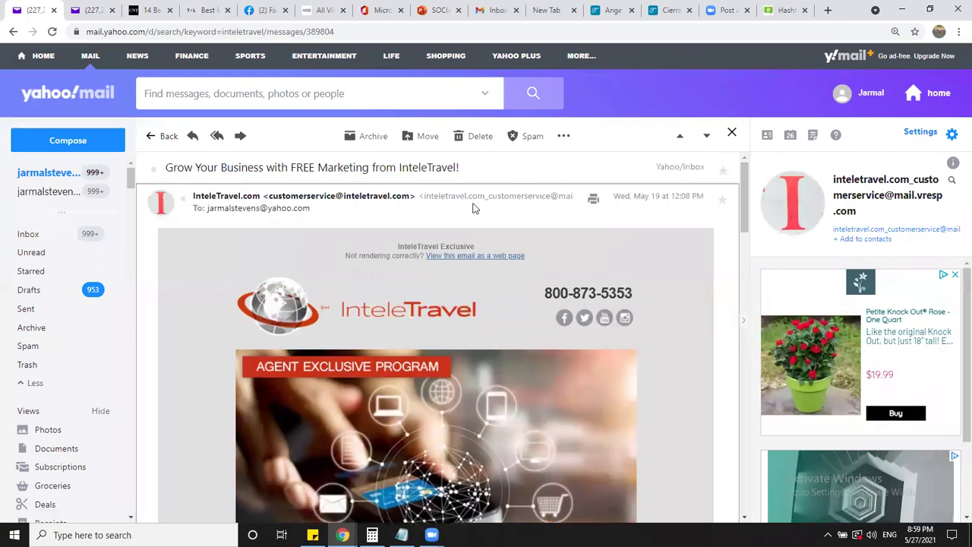
{"action": "scroll", "coordinate": [490, 293], "scroll_direction": "down", "scroll_amount": 4}
{"action": "scroll", "coordinate": [489, 293], "scroll_direction": "down", "scroll_amount": 4}
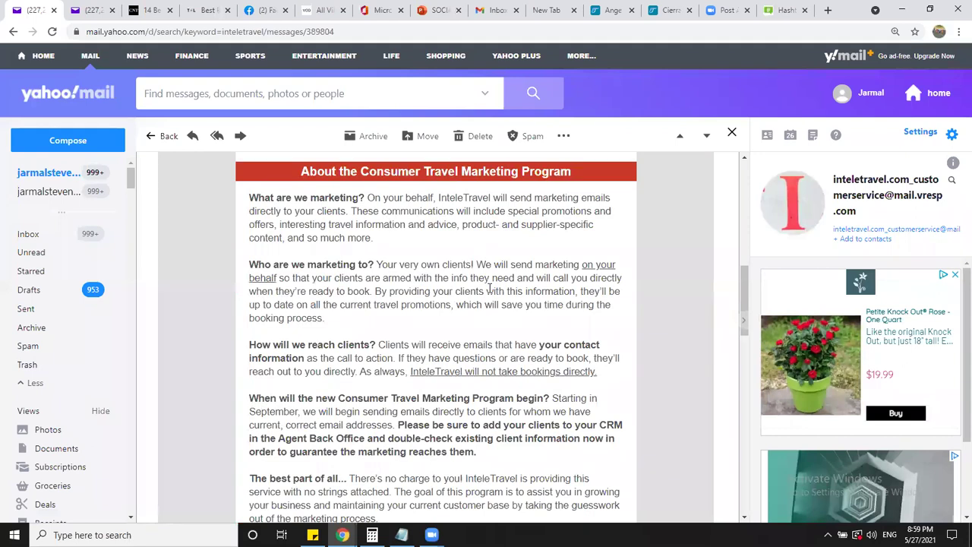
{"action": "scroll", "coordinate": [490, 292], "scroll_direction": "down", "scroll_amount": 1}
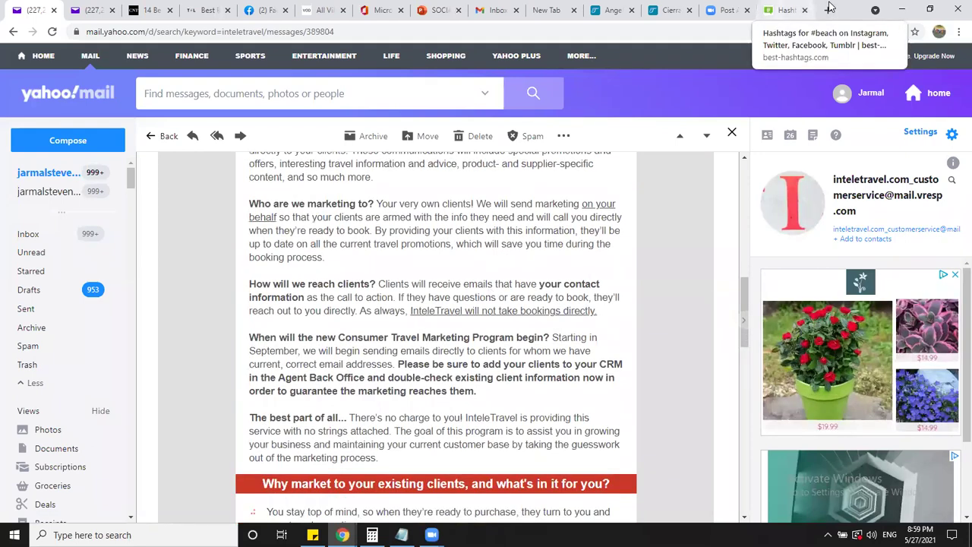
{"action": "left_click", "coordinate": [775, 10]}
{"action": "left_click", "coordinate": [247, 31]}
- Log in to the InteleTravel back office and bring up the Book Travel menu
{"action": "type", "text": "www."}
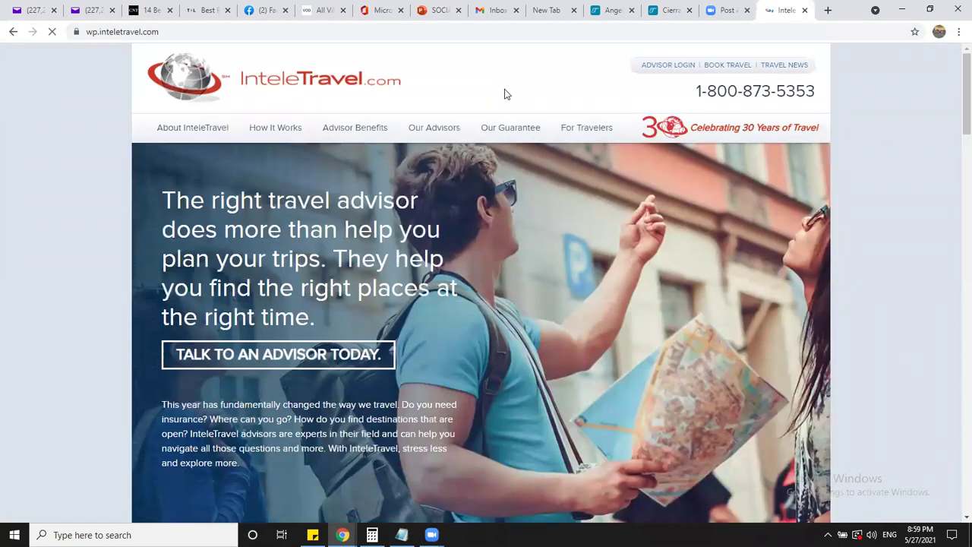
{"action": "left_click", "coordinate": [668, 68]}
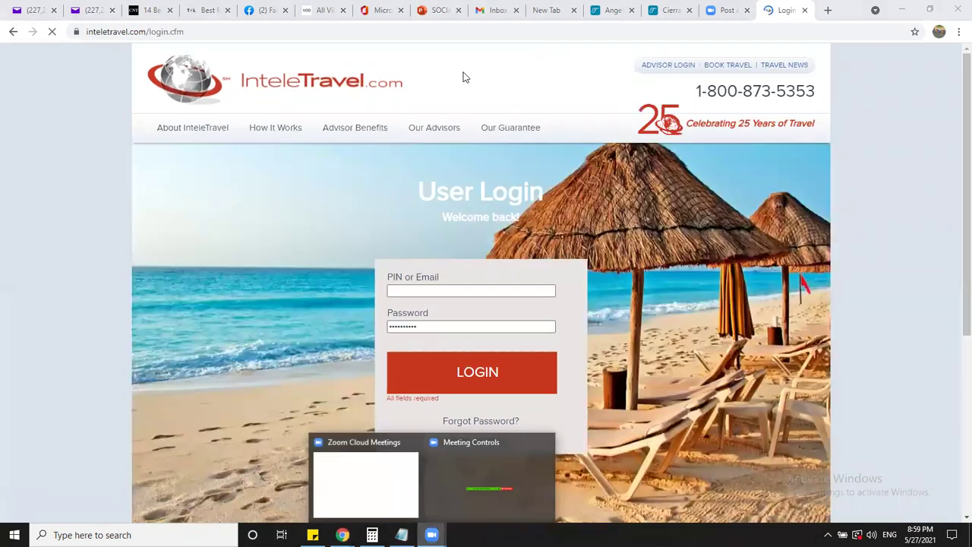
{"action": "left_click", "coordinate": [439, 10]}
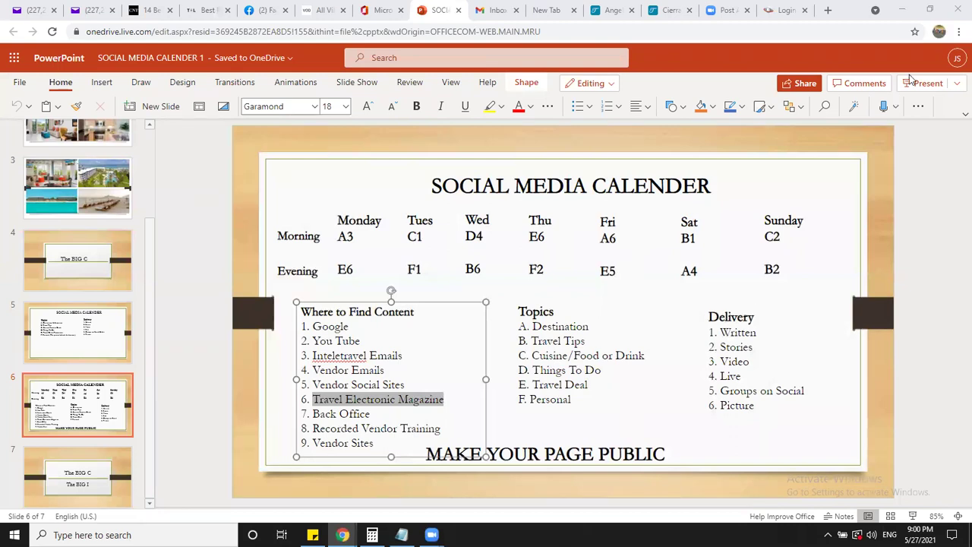
{"action": "left_click", "coordinate": [780, 9]}
{"action": "left_click", "coordinate": [499, 381]}
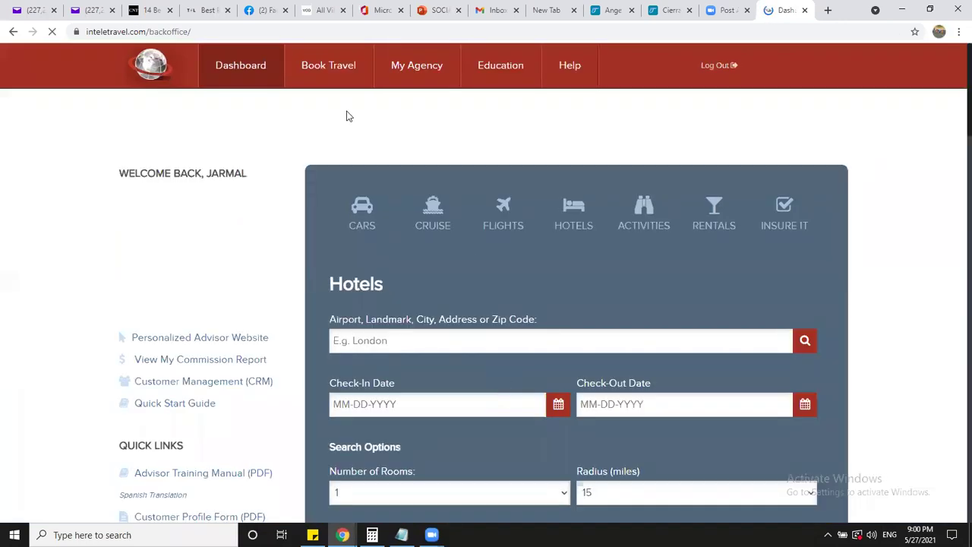
{"action": "mouse_move", "coordinate": [342, 69]}
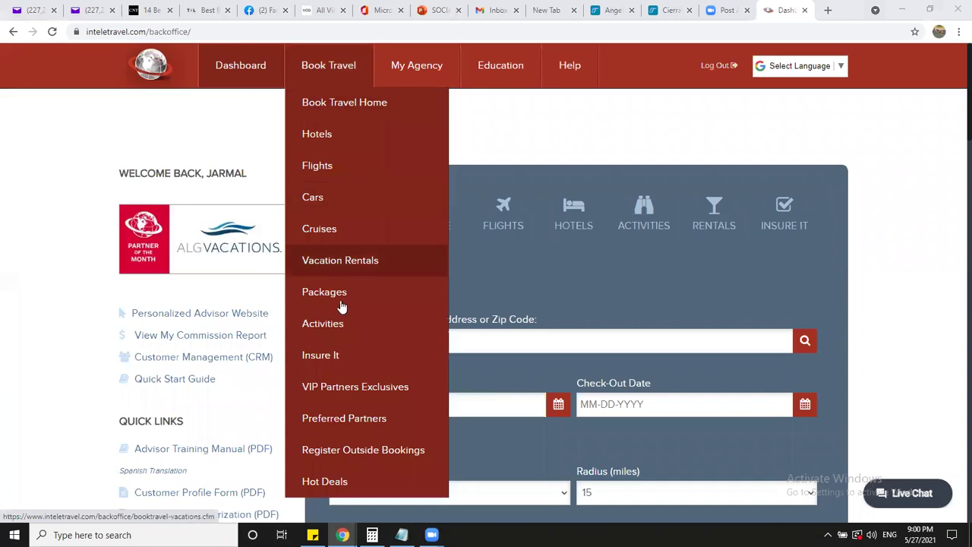
- Open Book Travel > VIP Partner Exclusives and scroll down toward the Ensemble portal link
{"action": "left_click", "coordinate": [354, 394]}
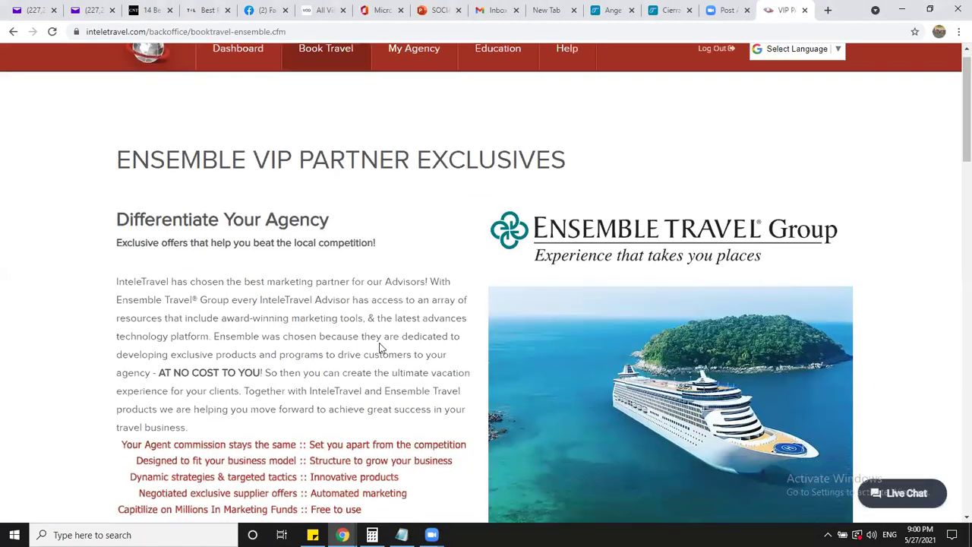
{"action": "scroll", "coordinate": [378, 342], "scroll_direction": "down", "scroll_amount": 8}
{"action": "scroll", "coordinate": [381, 357], "scroll_direction": "down", "scroll_amount": 3}
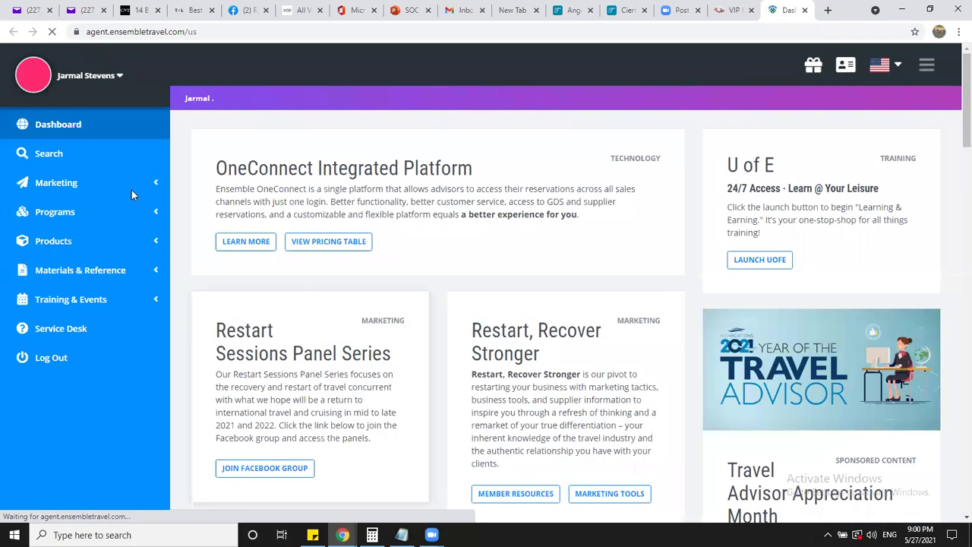
- Open Marketing > Social Share and pick the 'Adventure Begins at the Edge of the World' spotlight
{"action": "left_click", "coordinate": [95, 187]}
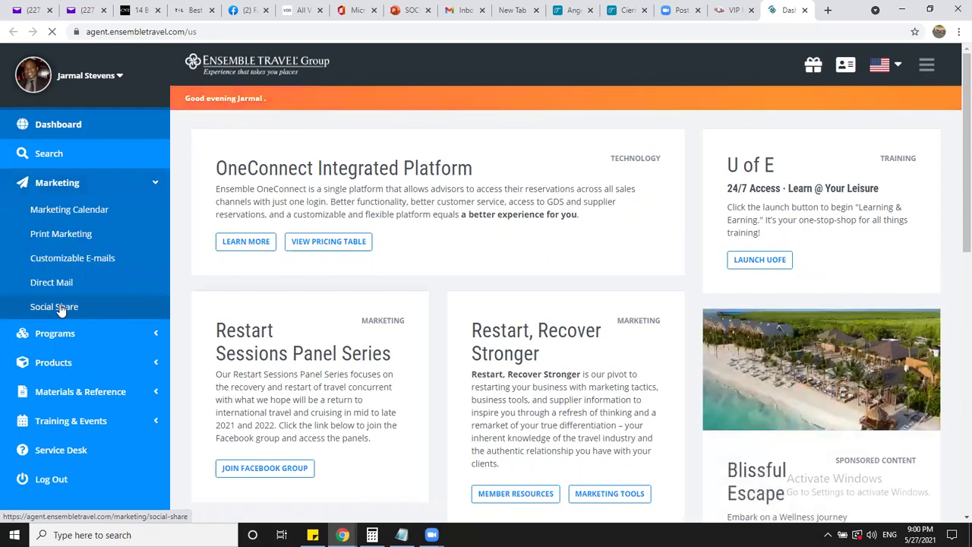
{"action": "left_click", "coordinate": [55, 307]}
{"action": "scroll", "coordinate": [487, 280], "scroll_direction": "down", "scroll_amount": 6}
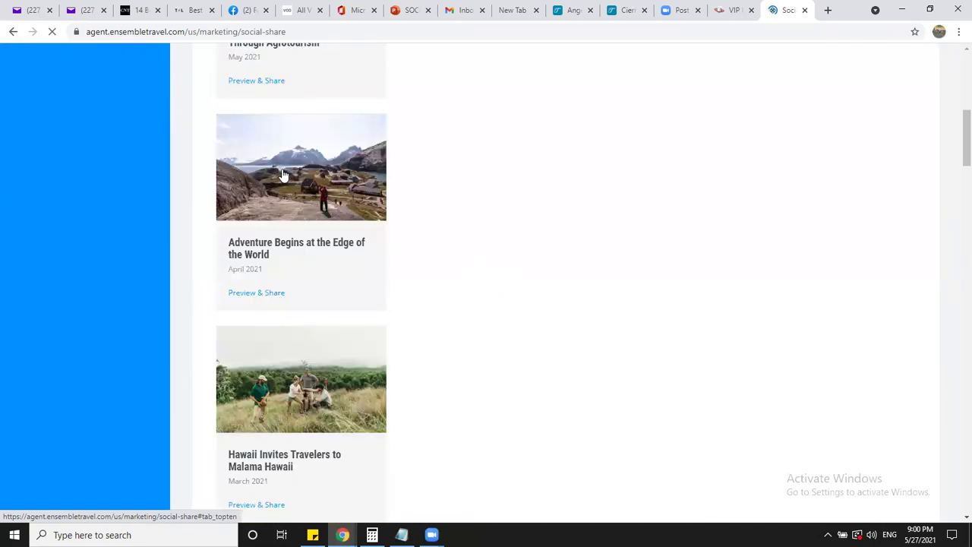
{"action": "scroll", "coordinate": [433, 237], "scroll_direction": "up", "scroll_amount": 2}
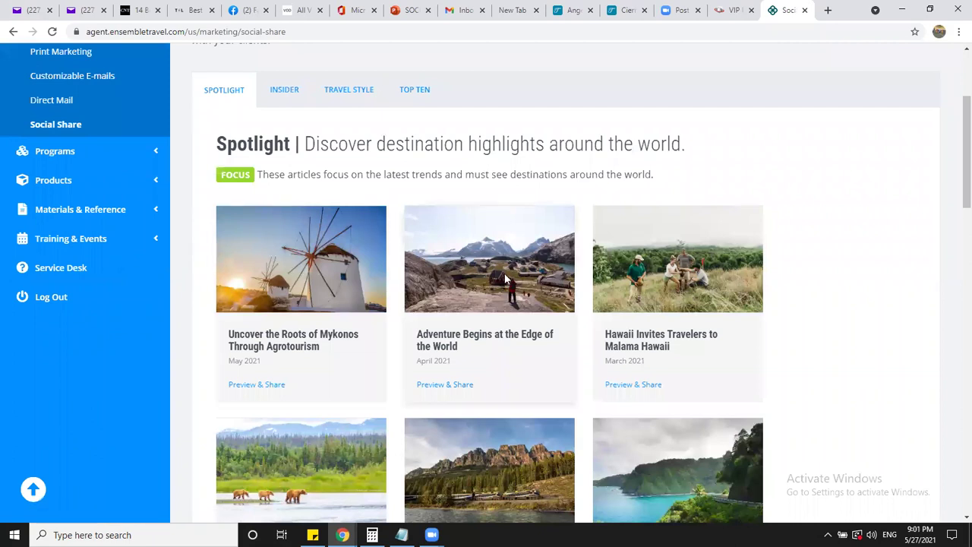
{"action": "left_click", "coordinate": [505, 274]}
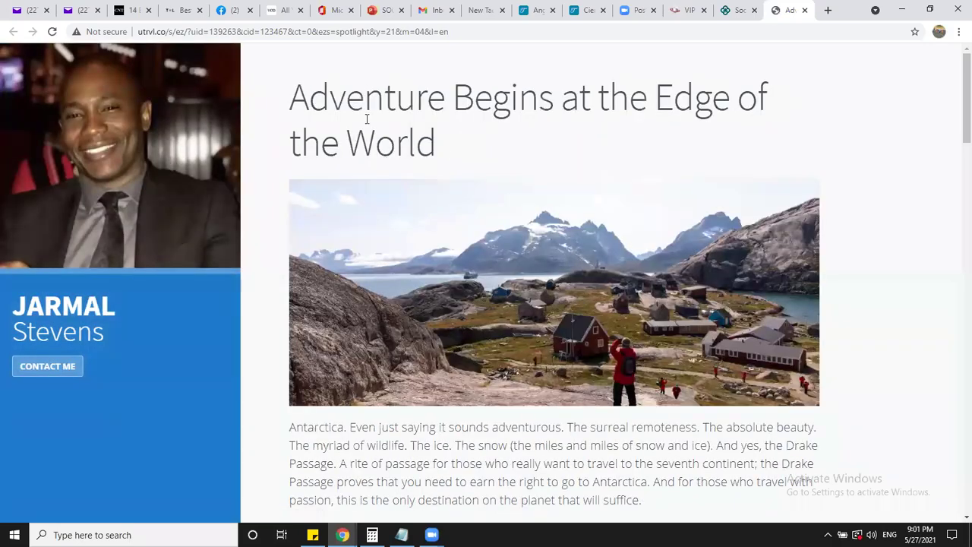
- Start a new Facebook post with the article's title copied from the share page
{"action": "left_click_drag", "start_coordinate": [450, 144], "coordinate": [286, 104]}
{"action": "right_click", "coordinate": [348, 109]}
{"action": "left_click", "coordinate": [366, 122]}
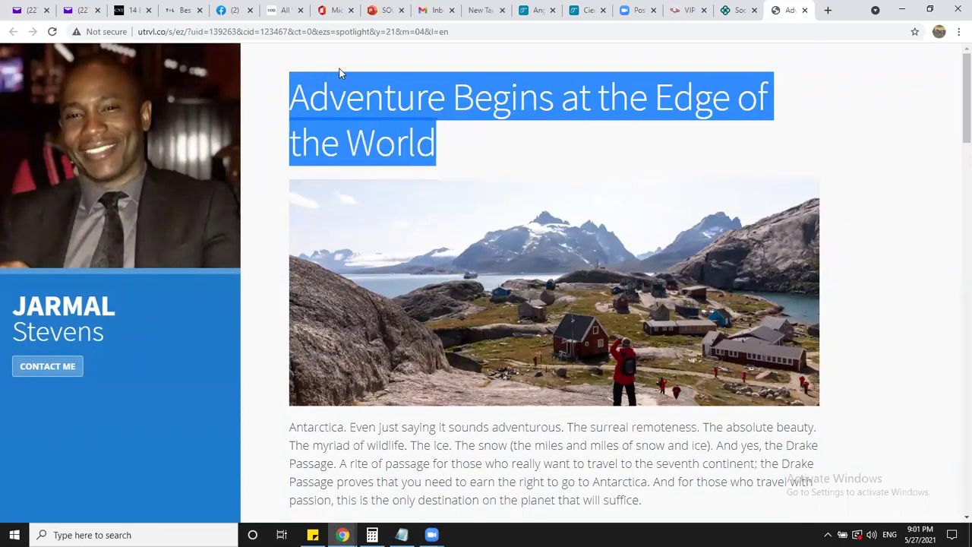
{"action": "left_click", "coordinate": [235, 11]}
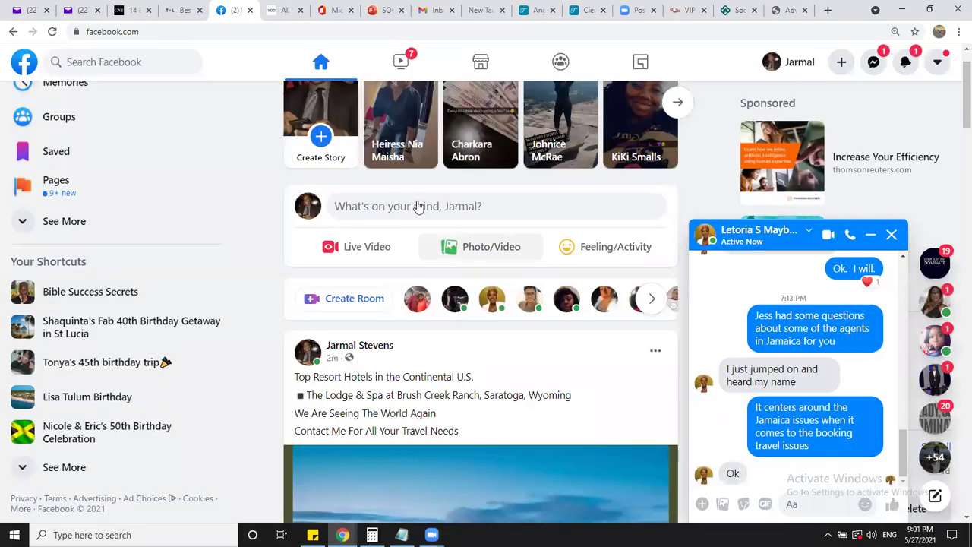
{"action": "left_click", "coordinate": [418, 208]}
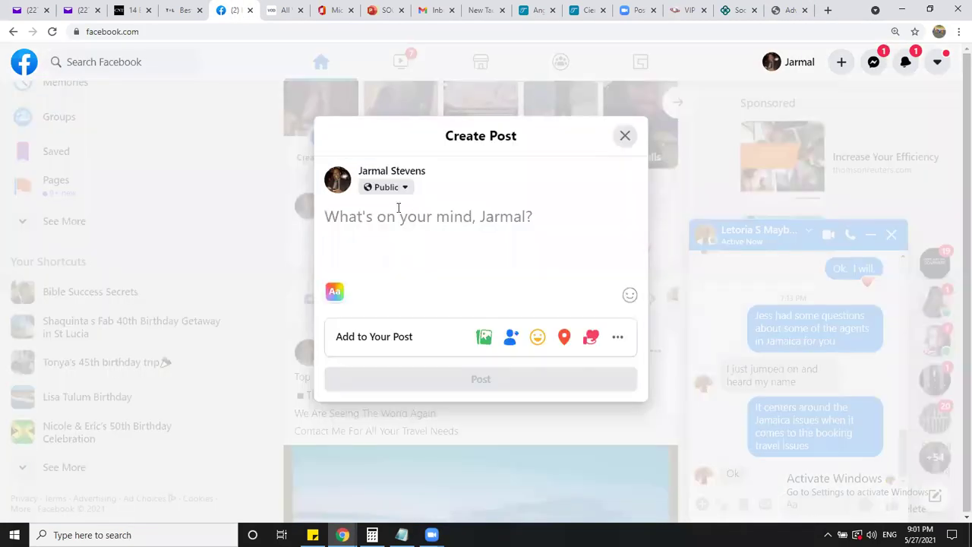
{"action": "key", "text": "ctrl+v"}
{"action": "key", "text": "Return"}
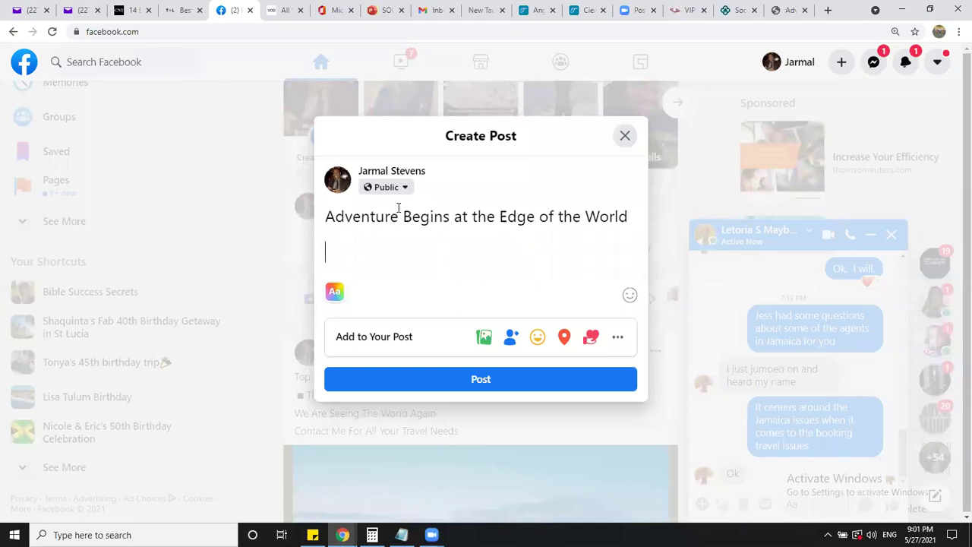
- Copy the article's Antarctica sentence and paste it into the draft
{"action": "left_click", "coordinate": [790, 10]}
{"action": "scroll", "coordinate": [456, 341], "scroll_direction": "down", "scroll_amount": 2}
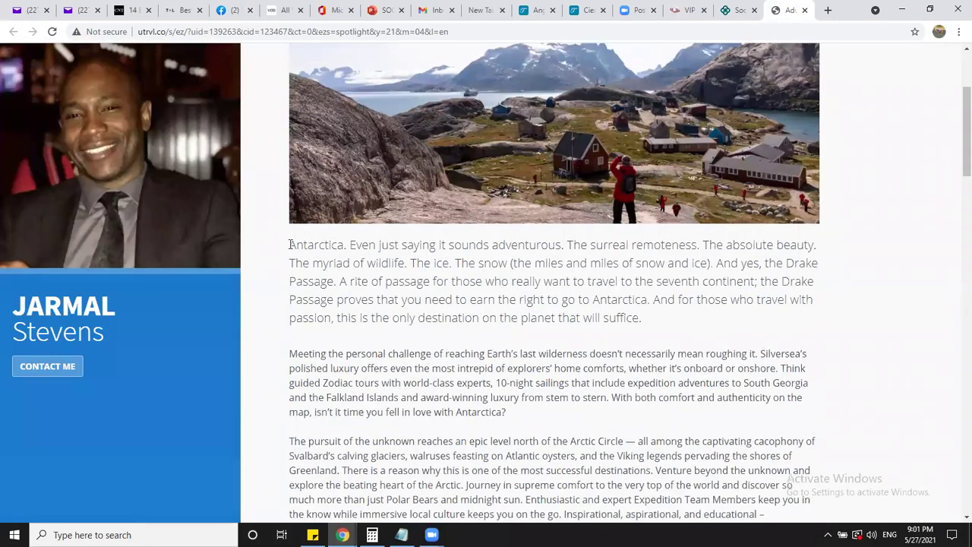
{"action": "left_click_drag", "start_coordinate": [290, 244], "coordinate": [529, 257]}
{"action": "right_click", "coordinate": [531, 246]}
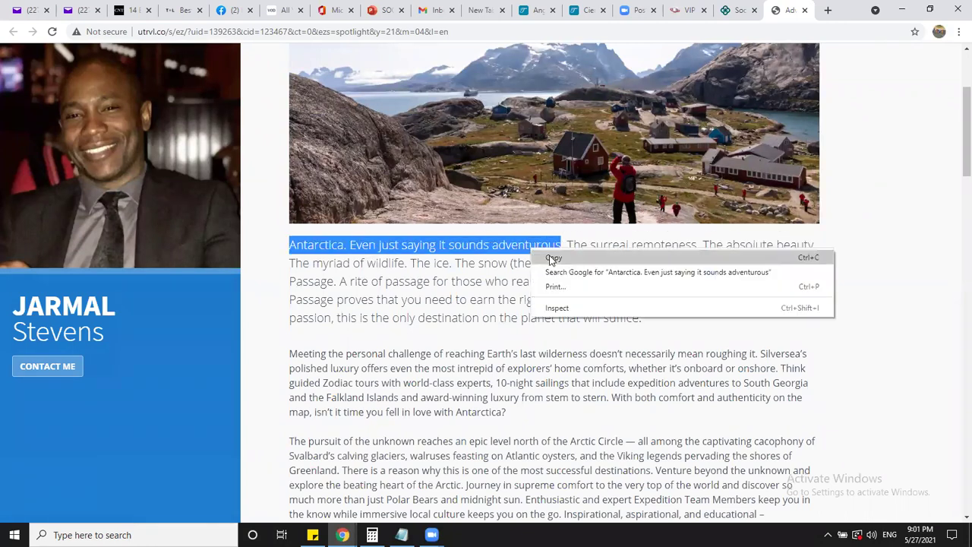
{"action": "left_click", "coordinate": [232, 10]}
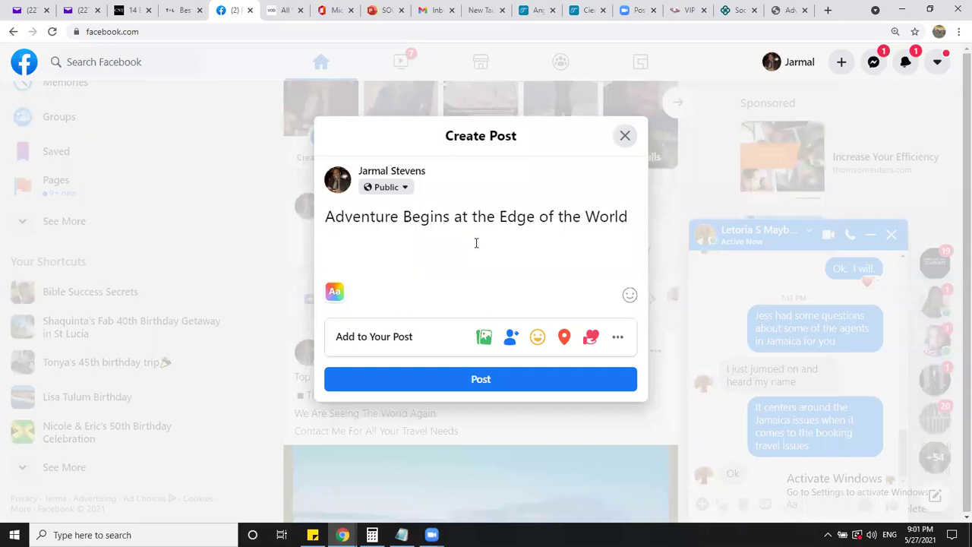
{"action": "key", "text": "ctrl+v"}
- Copy the full Arctic Circle sentence and paste it on a new line of the draft
{"action": "key", "text": "ctrl+9"}
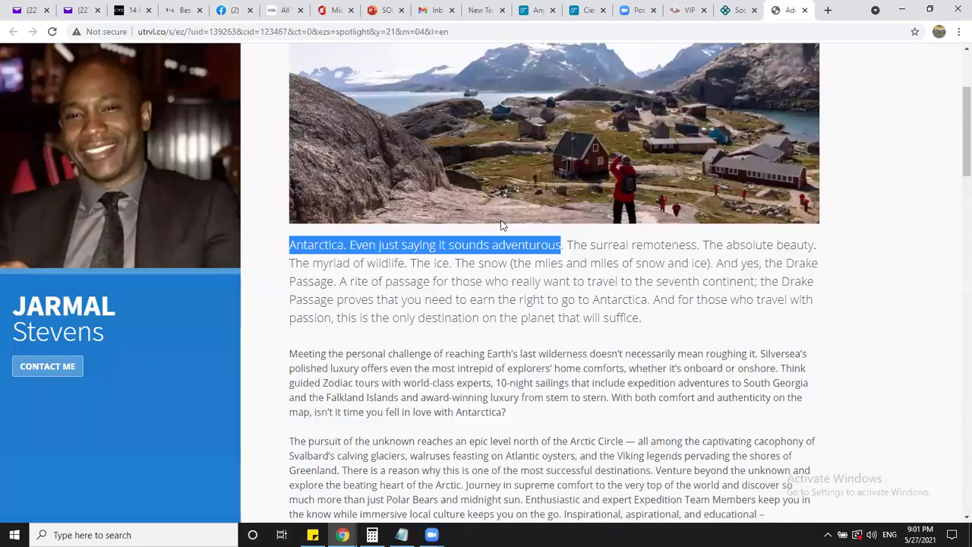
{"action": "scroll", "coordinate": [558, 308], "scroll_direction": "down", "scroll_amount": 2}
{"action": "scroll", "coordinate": [558, 308], "scroll_direction": "down", "scroll_amount": 2}
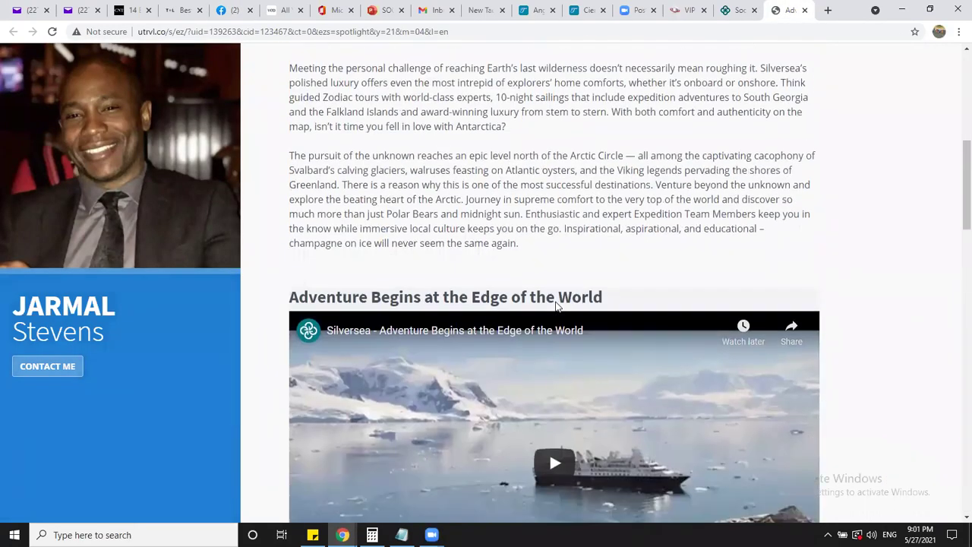
{"action": "scroll", "coordinate": [304, 194], "scroll_direction": "up", "scroll_amount": 1}
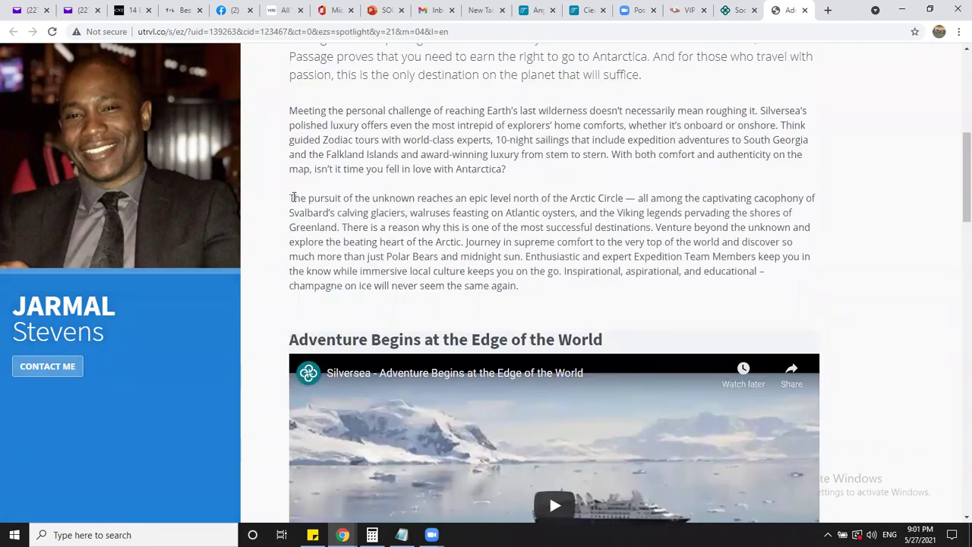
{"action": "left_click_drag", "start_coordinate": [306, 196], "coordinate": [625, 199]}
{"action": "right_click", "coordinate": [585, 199]}
{"action": "left_click", "coordinate": [609, 206]}
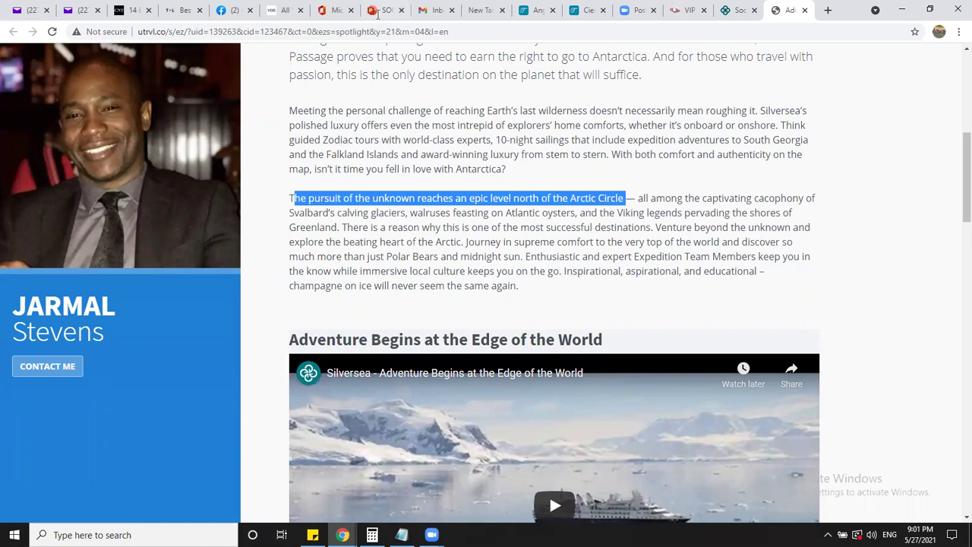
{"action": "left_click_drag", "start_coordinate": [290, 198], "coordinate": [625, 197]}
{"action": "right_click", "coordinate": [605, 199]}
{"action": "left_click", "coordinate": [615, 207]}
{"action": "left_click", "coordinate": [232, 11]}
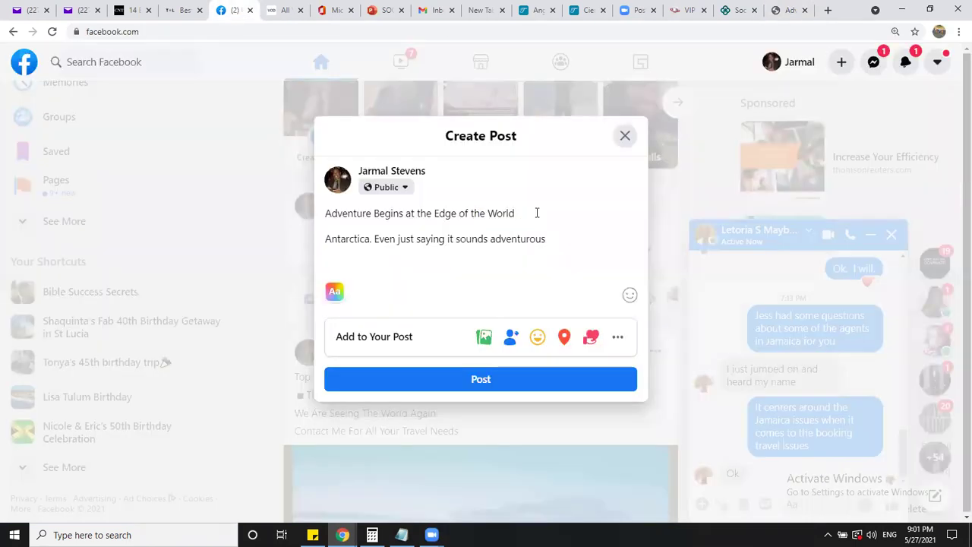
{"action": "key", "text": "Return"}
{"action": "key", "text": "ctrl+v"}
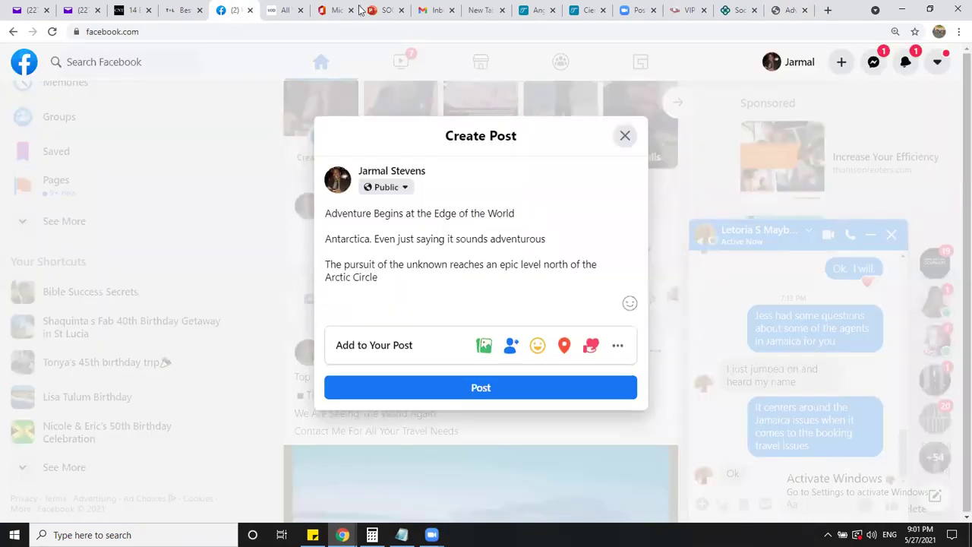
- Go back to the article page and scroll to the embedded Silversea video
{"action": "left_click", "coordinate": [790, 10]}
{"action": "scroll", "coordinate": [621, 417], "scroll_direction": "down", "scroll_amount": 1}
{"action": "scroll", "coordinate": [621, 417], "scroll_direction": "down", "scroll_amount": 6}
{"action": "scroll", "coordinate": [558, 323], "scroll_direction": "up", "scroll_amount": 3}
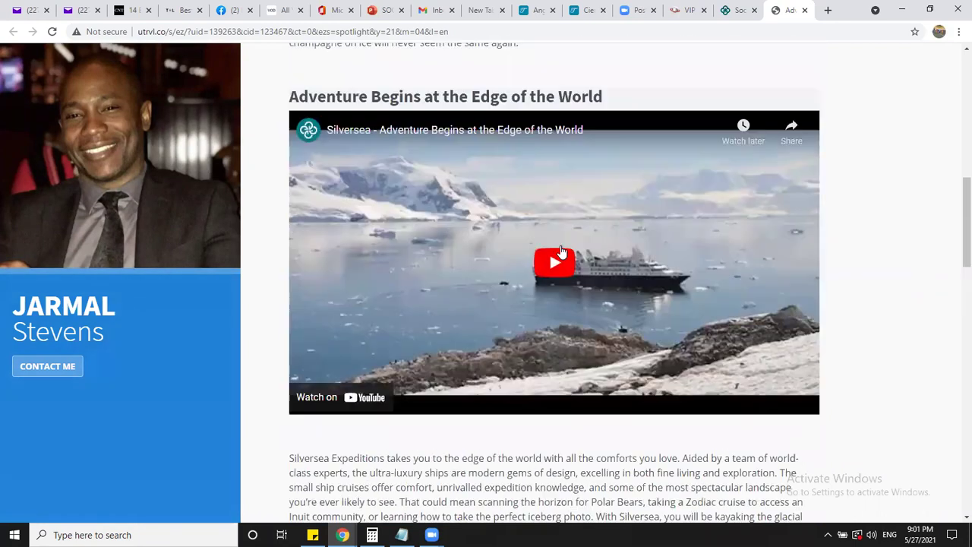
- Copy the Silversea video's youtu.be share link and switch back to the Facebook draft
{"action": "left_click", "coordinate": [555, 257]}
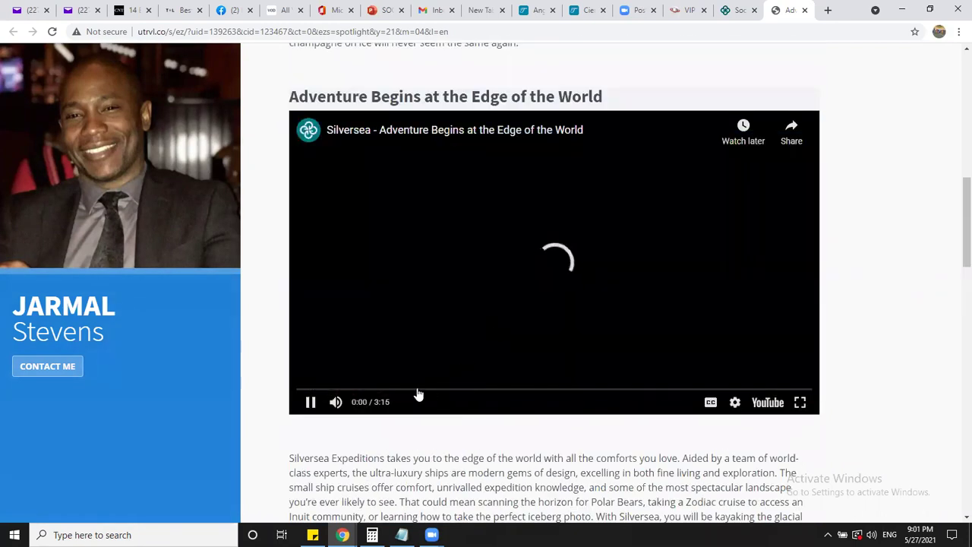
{"action": "left_click", "coordinate": [313, 405]}
{"action": "left_click", "coordinate": [792, 134]}
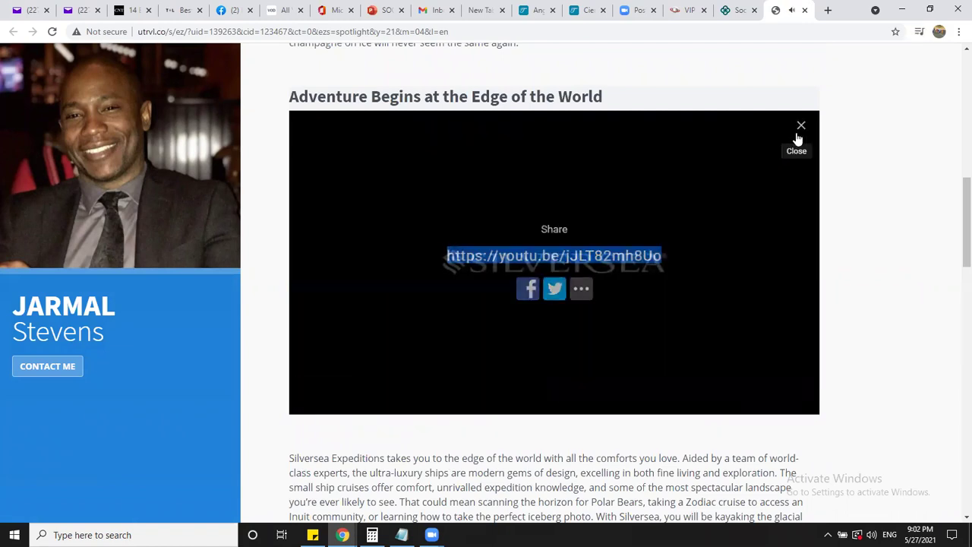
{"action": "right_click", "coordinate": [556, 255]}
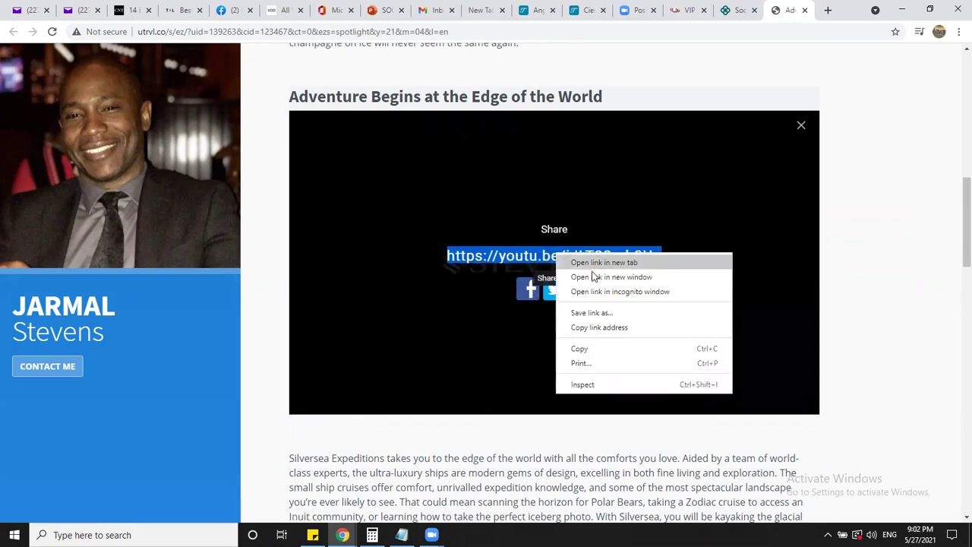
{"action": "left_click", "coordinate": [584, 349]}
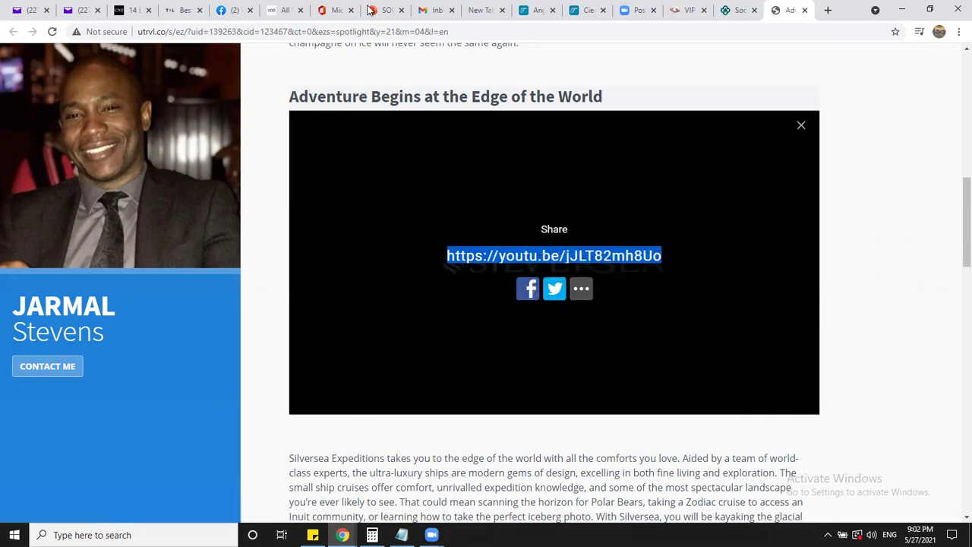
{"action": "left_click", "coordinate": [228, 10]}
- Paste the YouTube link on a new line and begin a closing line with 'Contac'
{"action": "key", "text": "Return"}
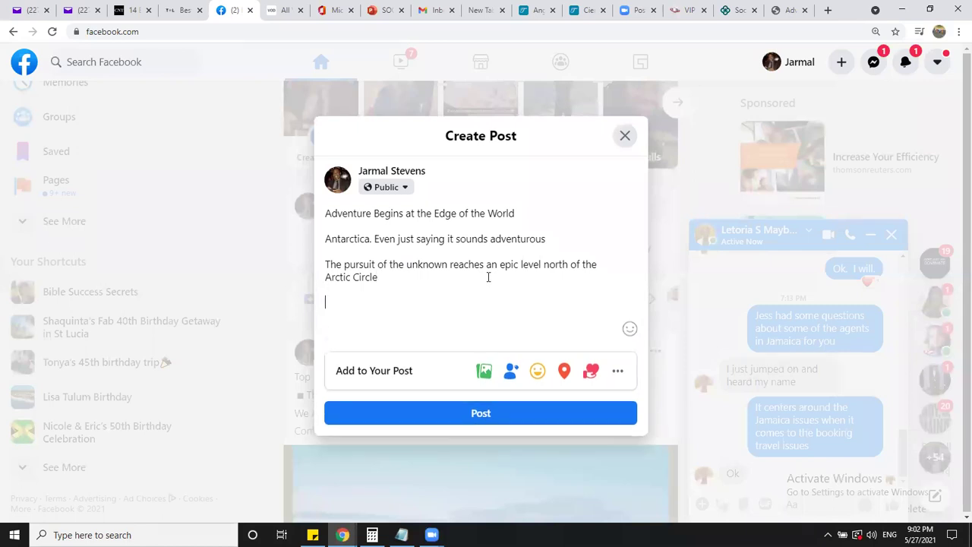
{"action": "key", "text": "ctrl+v"}
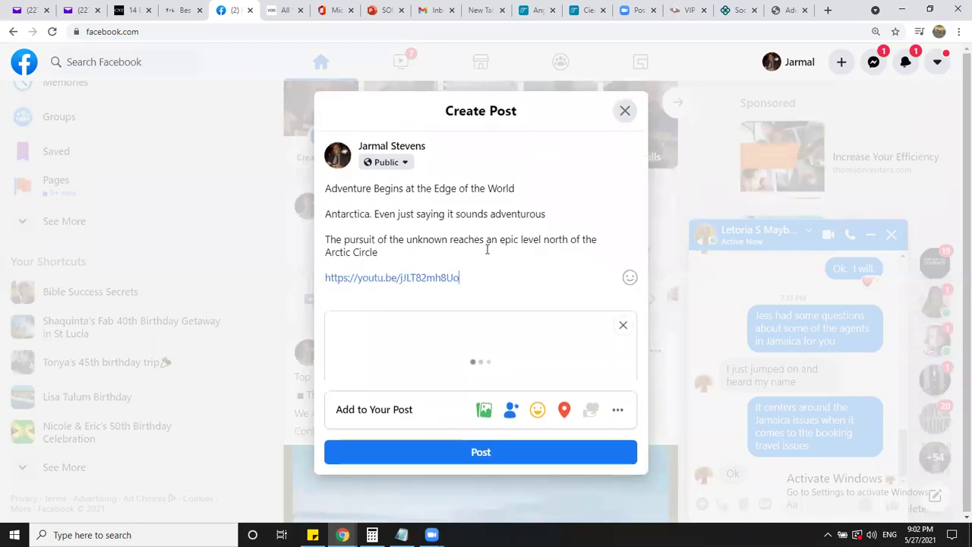
{"action": "left_click", "coordinate": [383, 252]}
{"action": "key", "text": "Return"}
{"action": "type", "text": "Contac"}
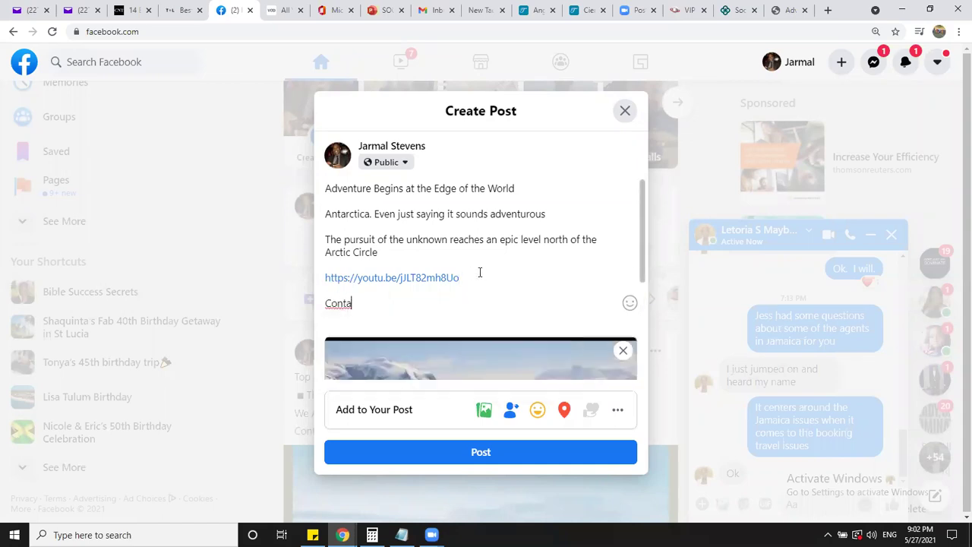
- Copy the 'Contact Me For All Your Travel Needs' line from the resort-hotels post
{"action": "left_click", "coordinate": [245, 276]}
{"action": "scroll", "coordinate": [460, 208], "scroll_direction": "down", "scroll_amount": 2}
{"action": "left_click_drag", "start_coordinate": [459, 208], "coordinate": [299, 205]}
{"action": "right_click", "coordinate": [305, 203]}
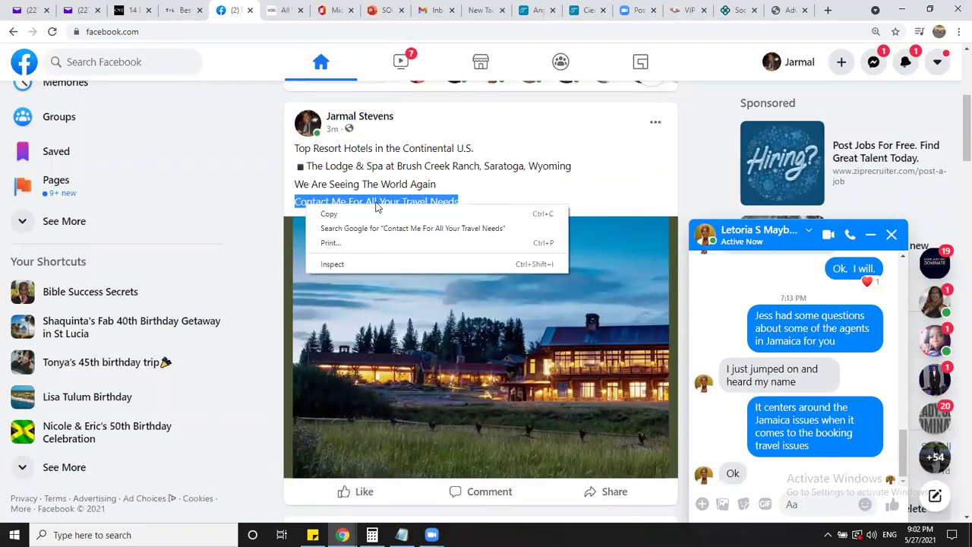
{"action": "left_click", "coordinate": [375, 220]}
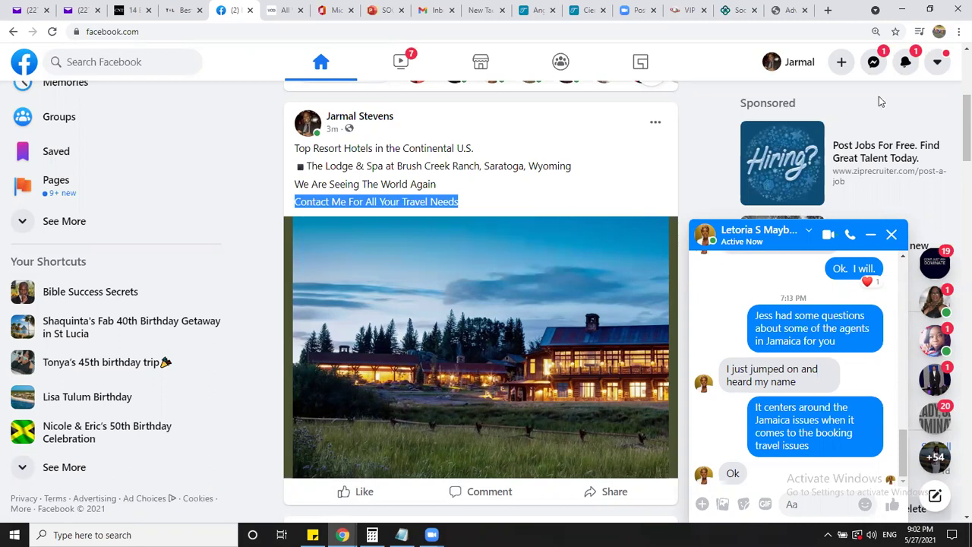
{"action": "scroll", "coordinate": [463, 225], "scroll_direction": "up", "scroll_amount": 3}
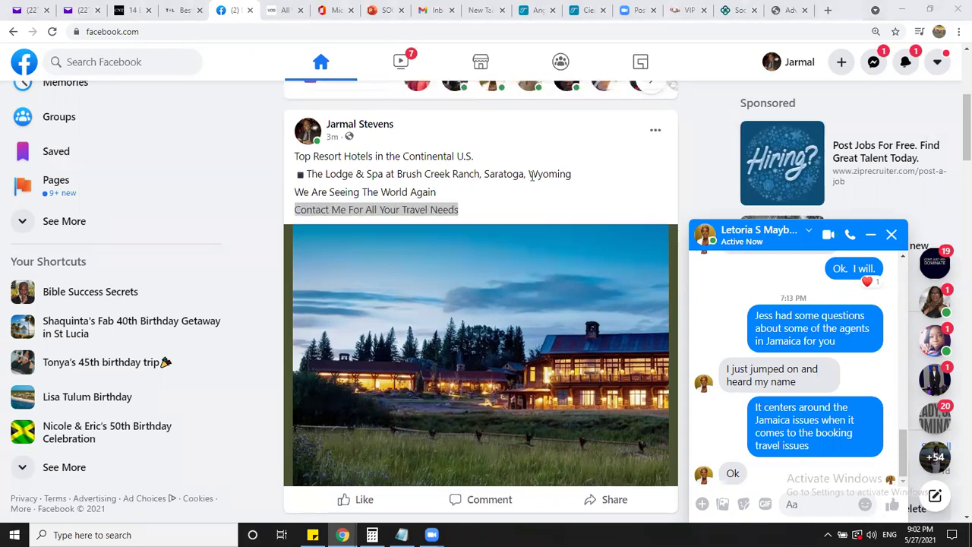
- Reopen the draft and replace 'Contac' with the pasted 'Contact Me For All Your Travel Needs' line
{"action": "left_click", "coordinate": [512, 218]}
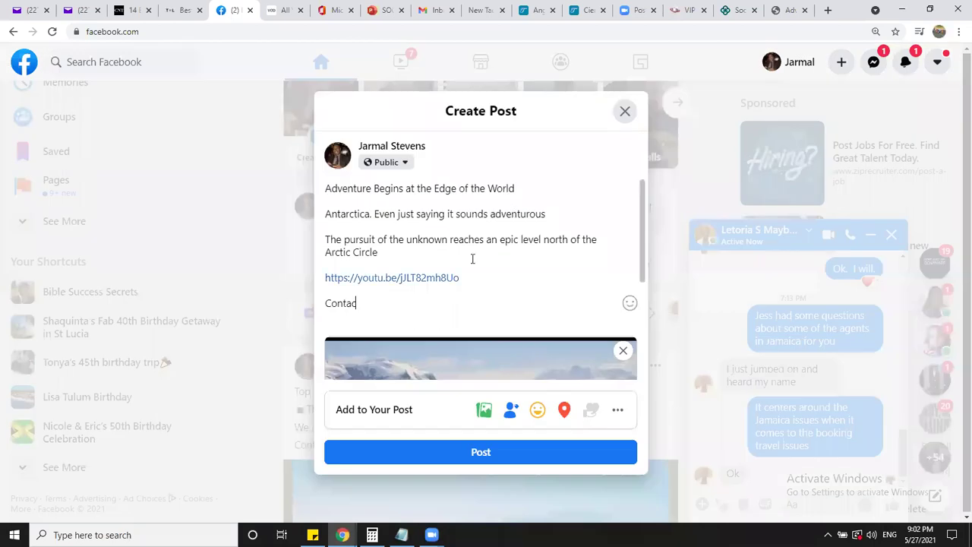
{"action": "left_click", "coordinate": [356, 303]}
{"action": "left_click_drag", "start_coordinate": [356, 303], "coordinate": [310, 303]}
{"action": "key", "text": "ctrl+v"}
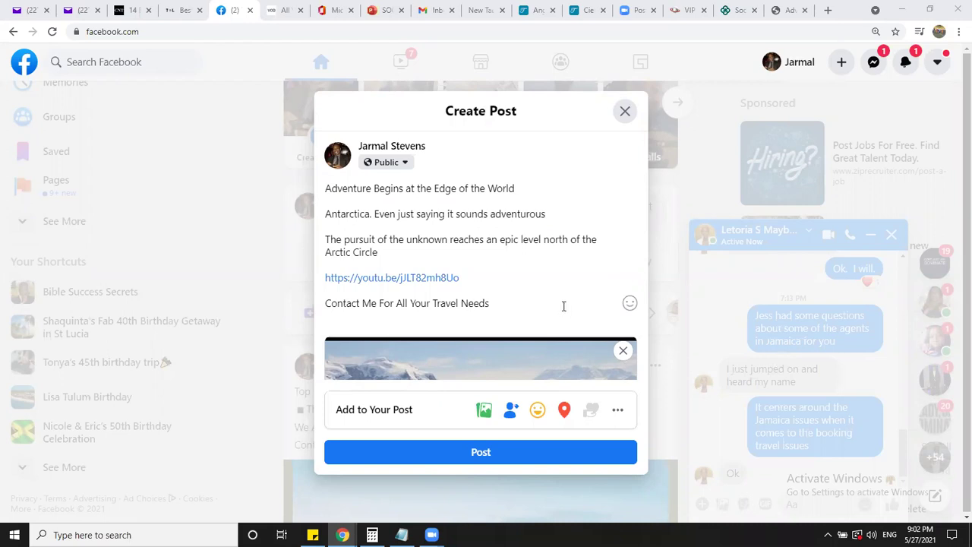
{"action": "scroll", "coordinate": [500, 243], "scroll_direction": "down", "scroll_amount": 3}
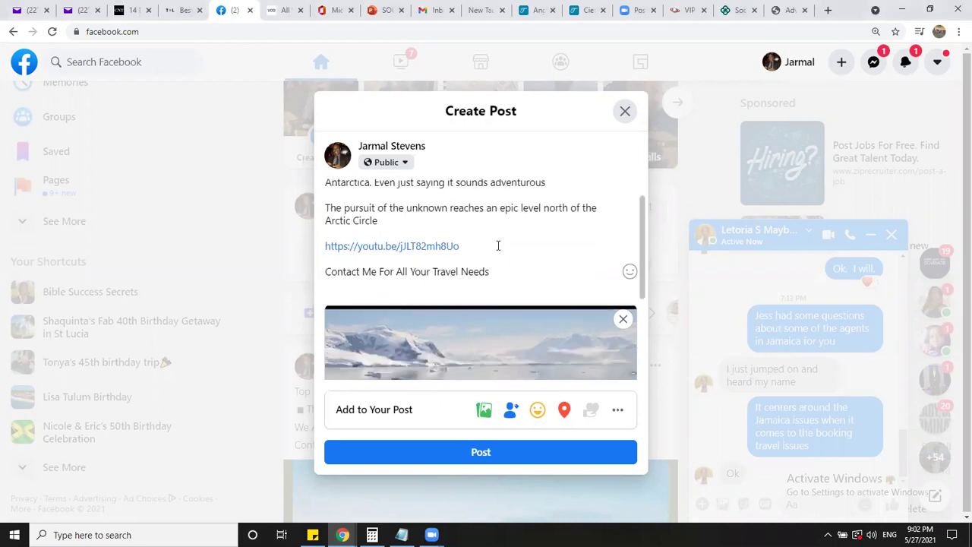
{"action": "scroll", "coordinate": [486, 194], "scroll_direction": "up", "scroll_amount": 3}
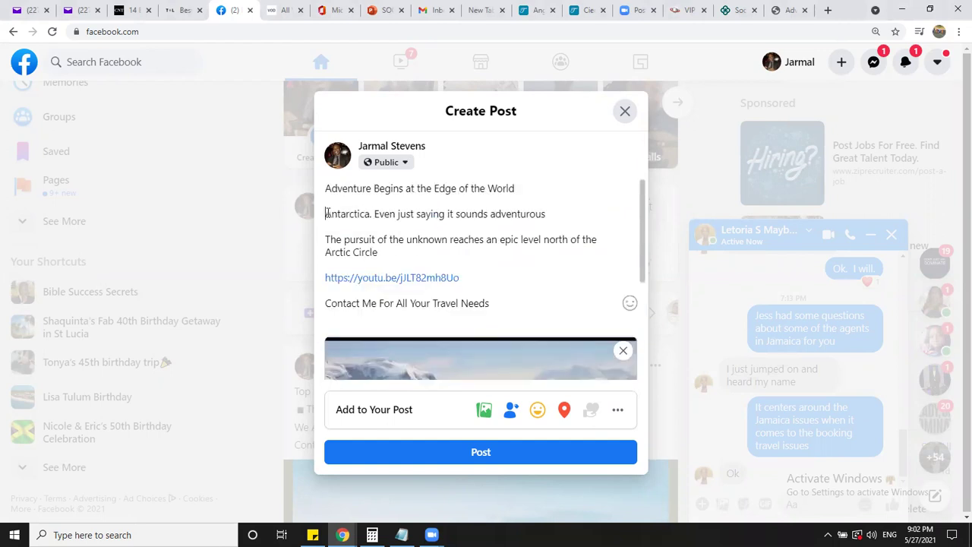
- Insert black-square emoji bullets before the Antarctica line and 'The pursuit' line
{"action": "left_click", "coordinate": [629, 305]}
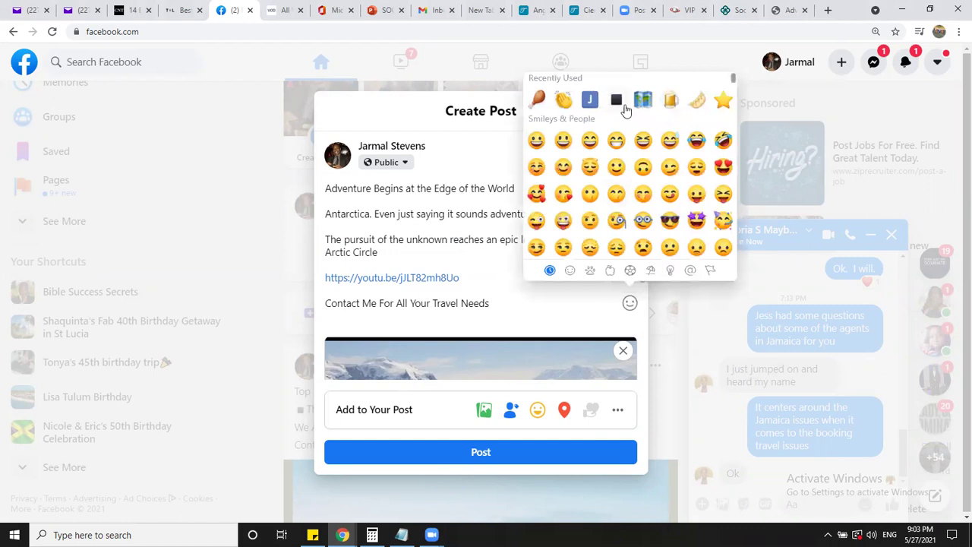
{"action": "left_click", "coordinate": [565, 139]}
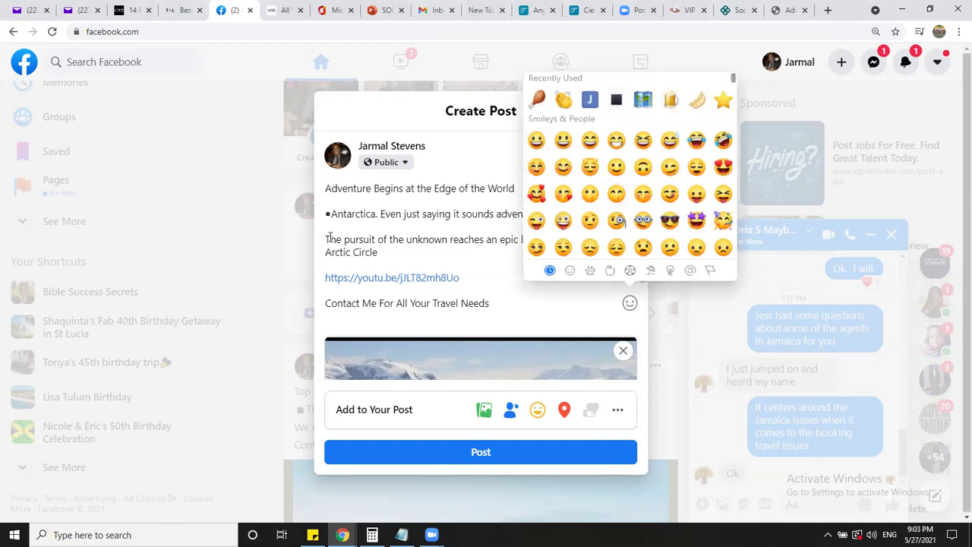
{"action": "left_click", "coordinate": [327, 239]}
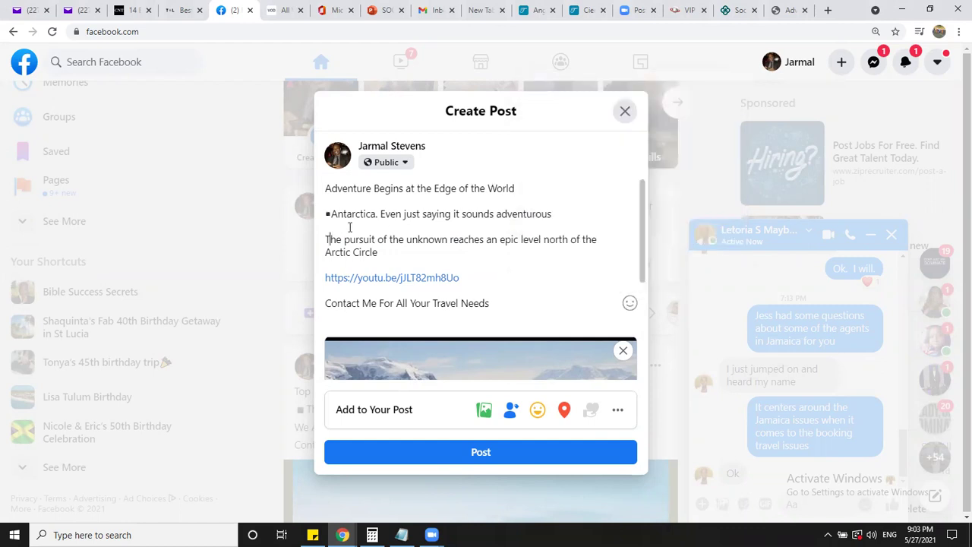
{"action": "left_click", "coordinate": [629, 304]}
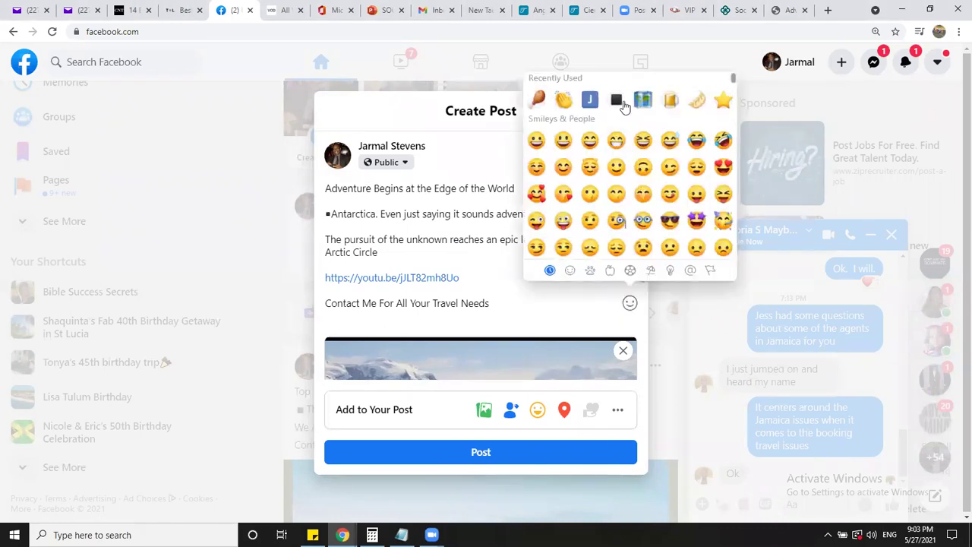
{"action": "left_click", "coordinate": [616, 101]}
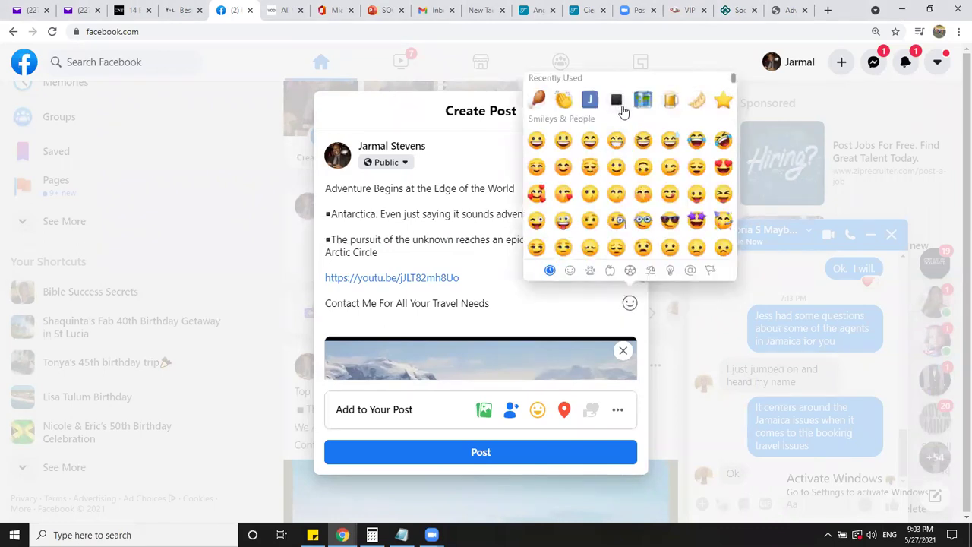
{"action": "left_click", "coordinate": [449, 166]}
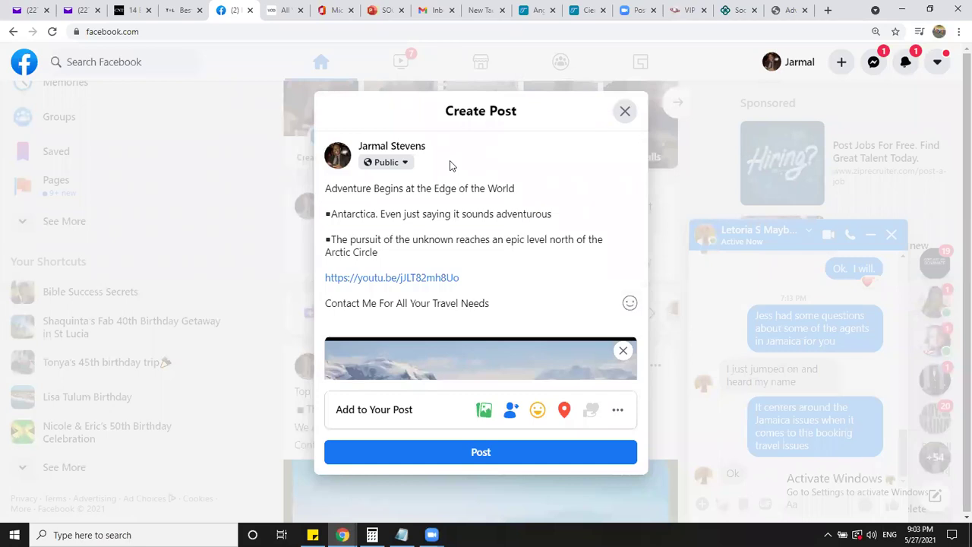
- Review the finished Antarctica post and publish it
{"action": "scroll", "coordinate": [514, 258], "scroll_direction": "down", "scroll_amount": 2}
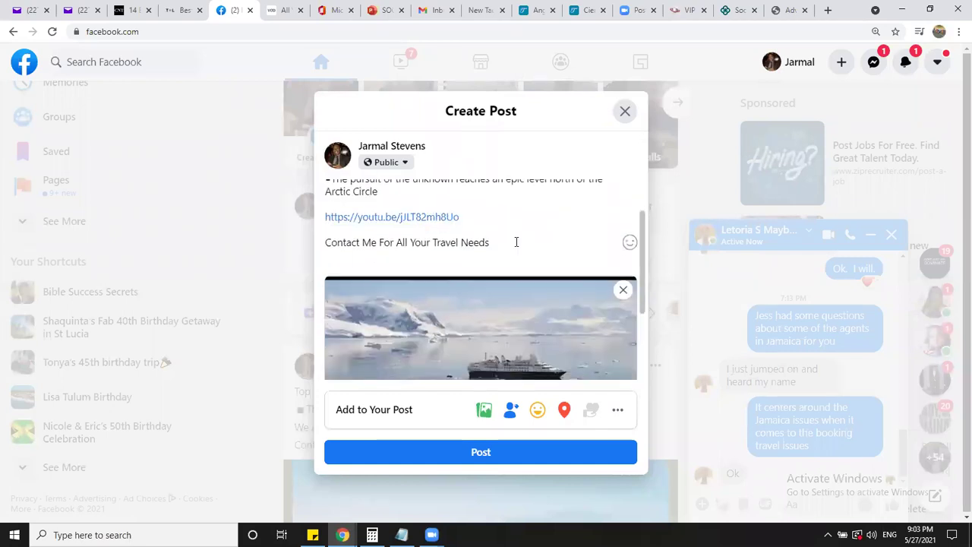
{"action": "scroll", "coordinate": [514, 242], "scroll_direction": "up", "scroll_amount": 2}
{"action": "scroll", "coordinate": [513, 244], "scroll_direction": "down", "scroll_amount": 3}
{"action": "left_click", "coordinate": [477, 458]}
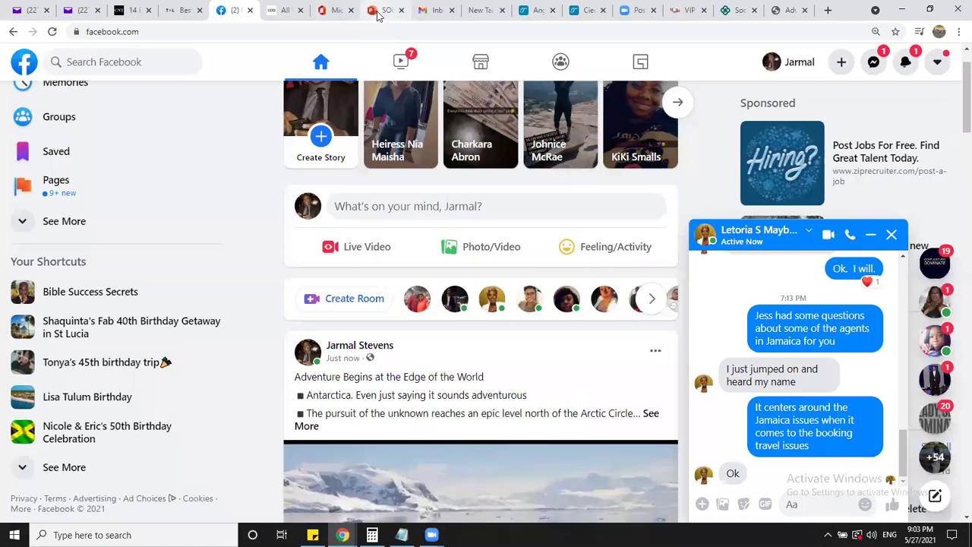
- Check Back Office in the calendar's content sources, then review the Ensemble and Antarctica article tabs
{"action": "left_click", "coordinate": [377, 15]}
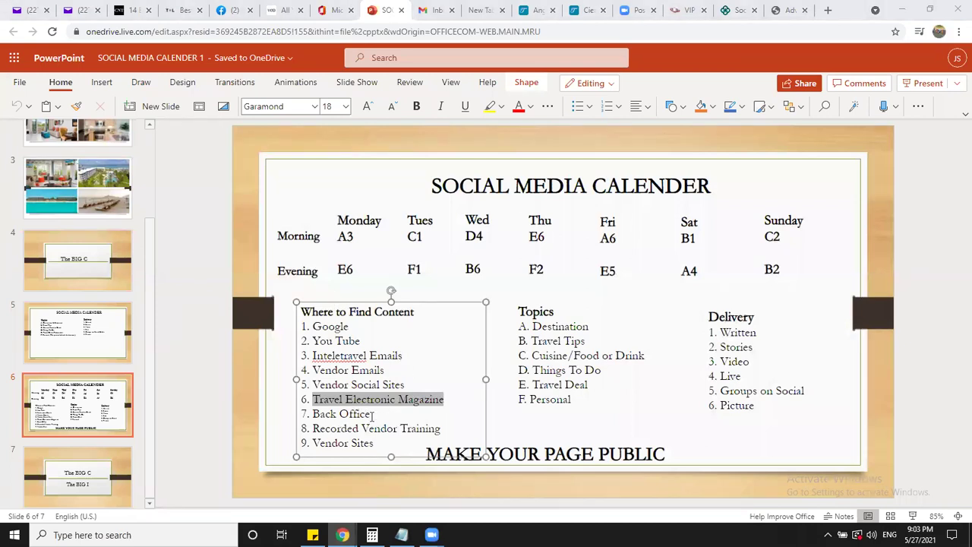
{"action": "left_click_drag", "start_coordinate": [372, 415], "coordinate": [319, 415]}
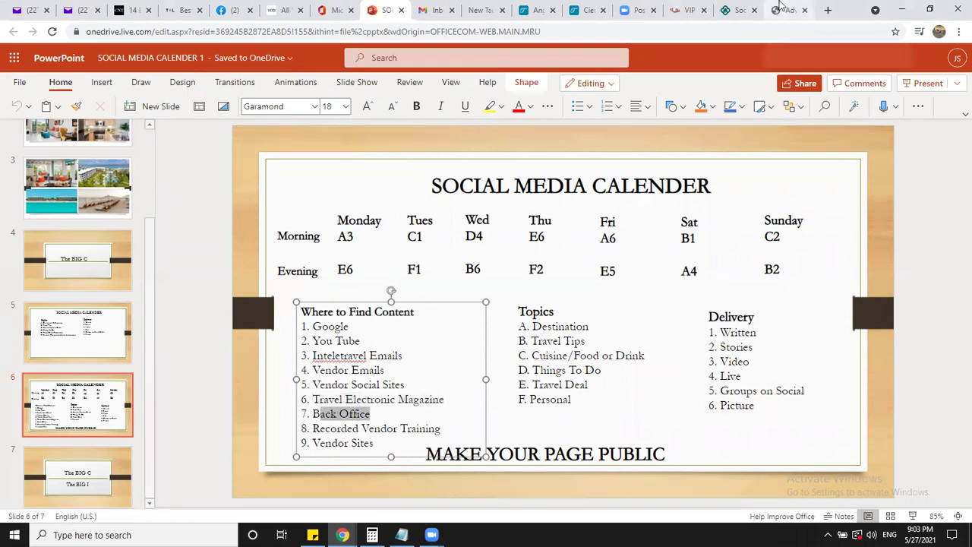
{"action": "left_click", "coordinate": [741, 10]}
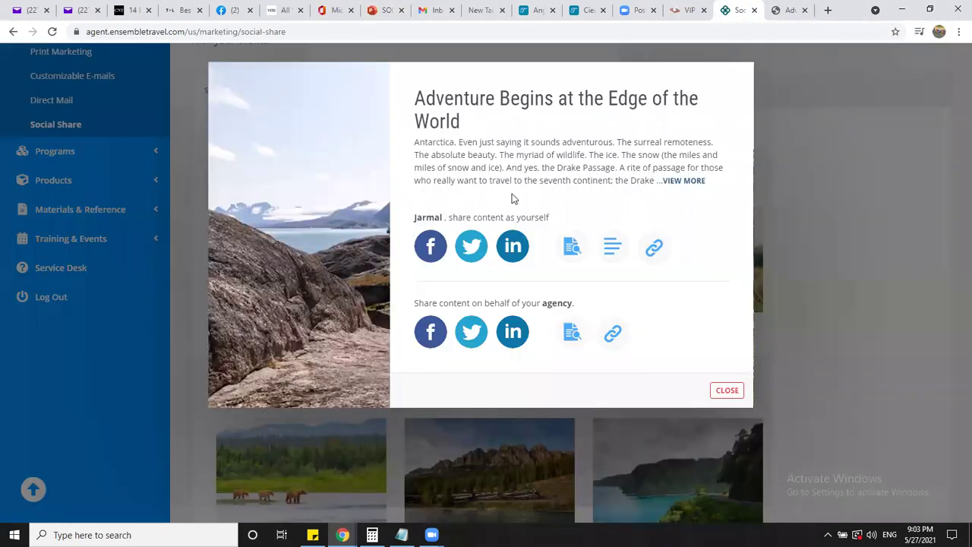
{"action": "left_click", "coordinate": [790, 10]}
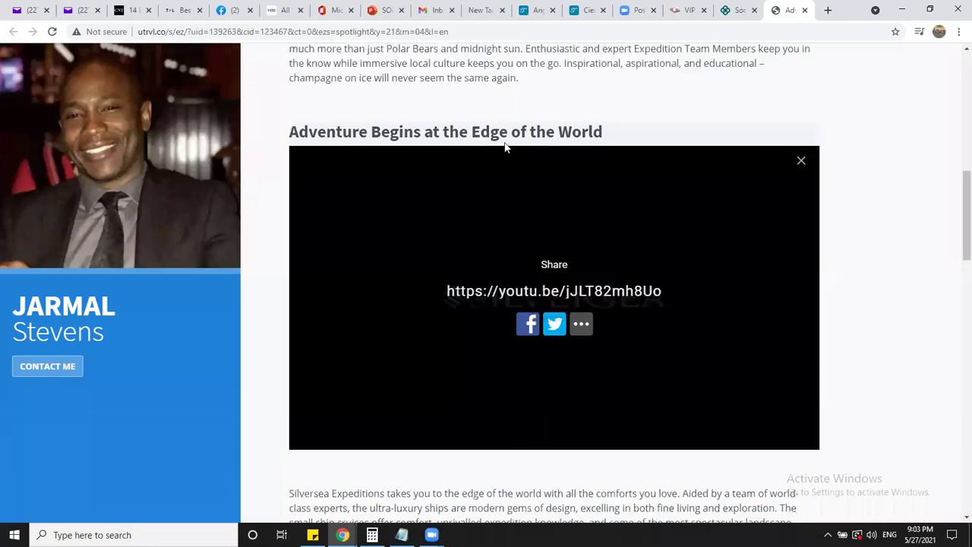
{"action": "scroll", "coordinate": [508, 148], "scroll_direction": "up", "scroll_amount": 9}
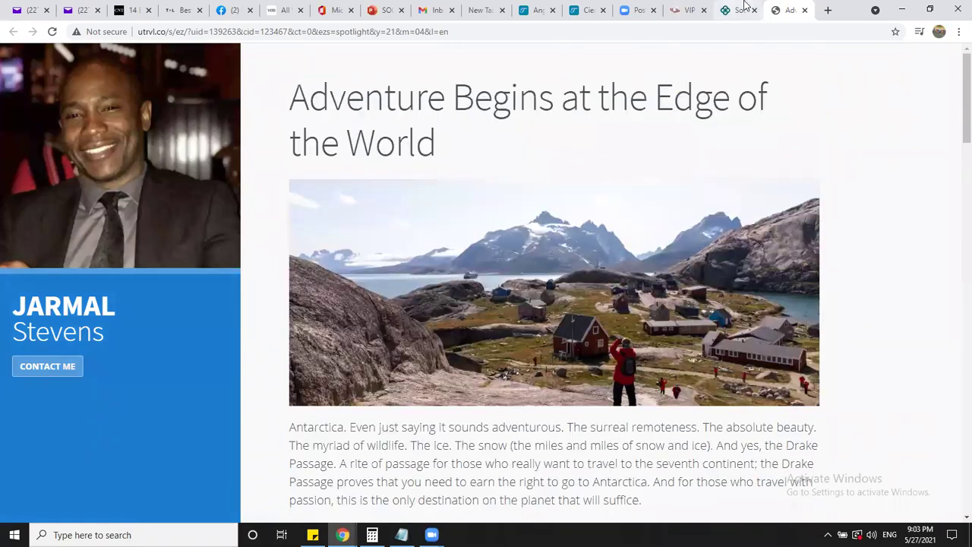
{"action": "left_click", "coordinate": [740, 10]}
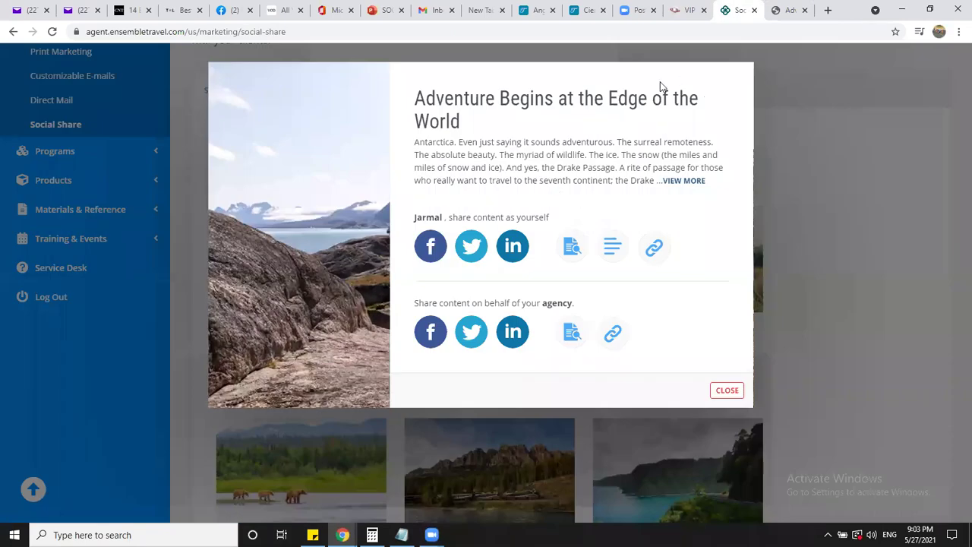
- Look over the Condé Nast Traveler and Travel + Leisure articles, then return to the calendar slide
{"action": "left_click", "coordinate": [135, 11]}
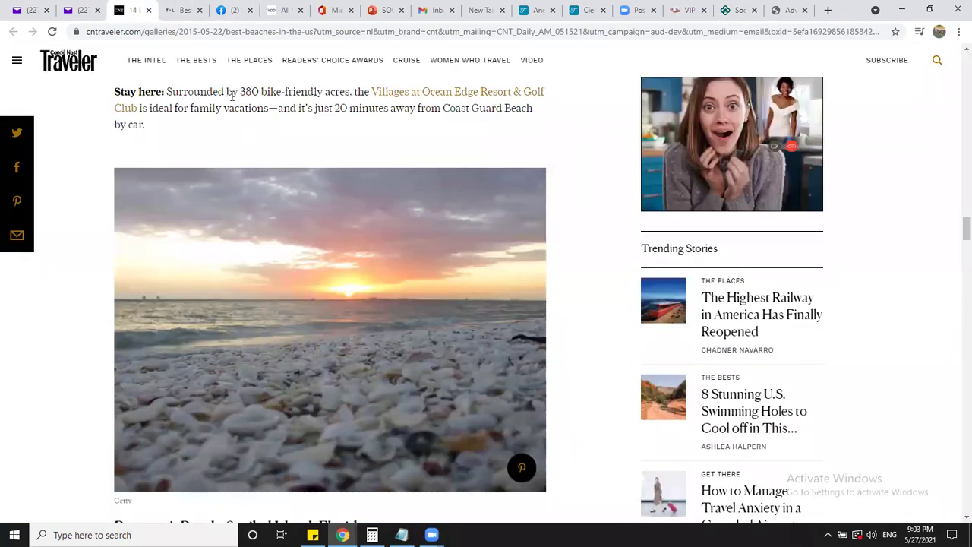
{"action": "scroll", "coordinate": [237, 115], "scroll_direction": "up", "scroll_amount": 10}
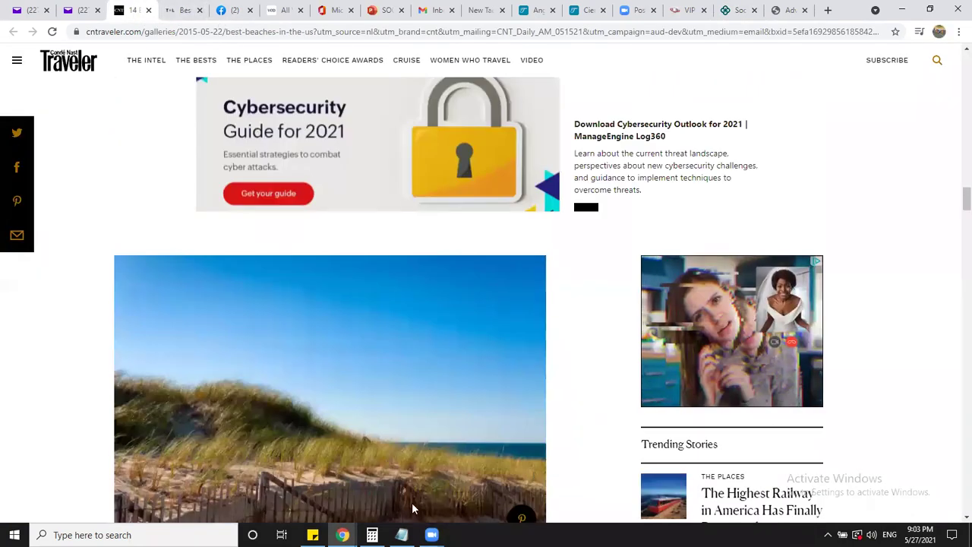
{"action": "left_click", "coordinate": [168, 9]}
{"action": "scroll", "coordinate": [502, 285], "scroll_direction": "up", "scroll_amount": 5}
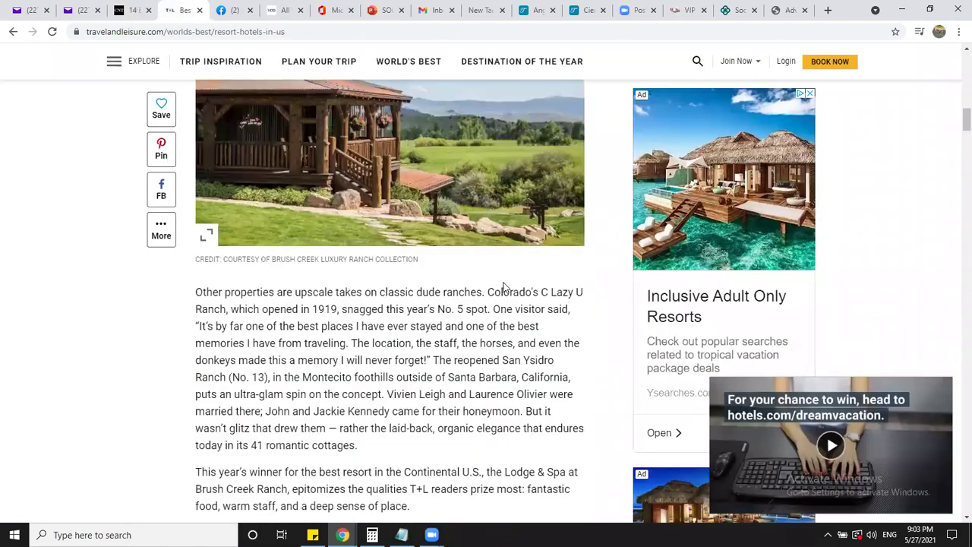
{"action": "scroll", "coordinate": [502, 293], "scroll_direction": "up", "scroll_amount": 1}
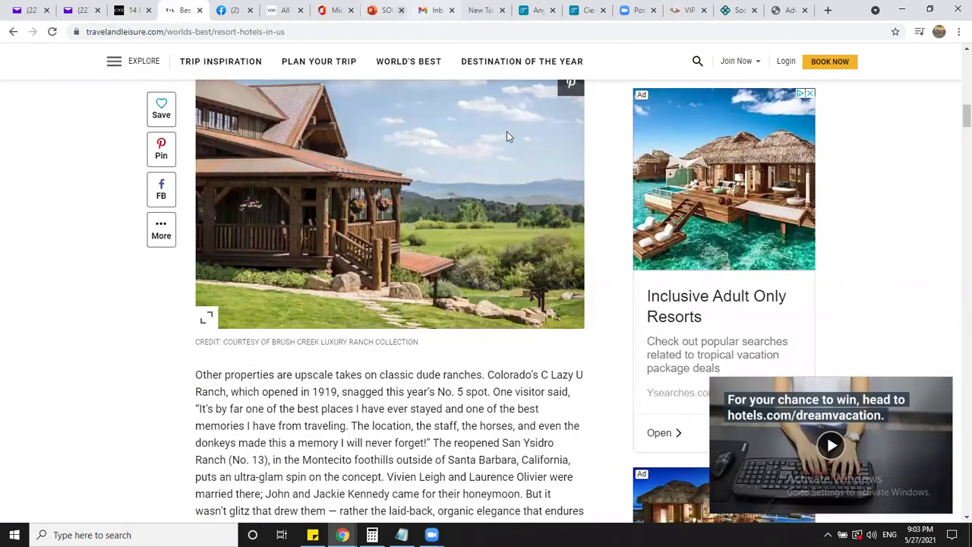
{"action": "key", "text": "ctrl+8"}
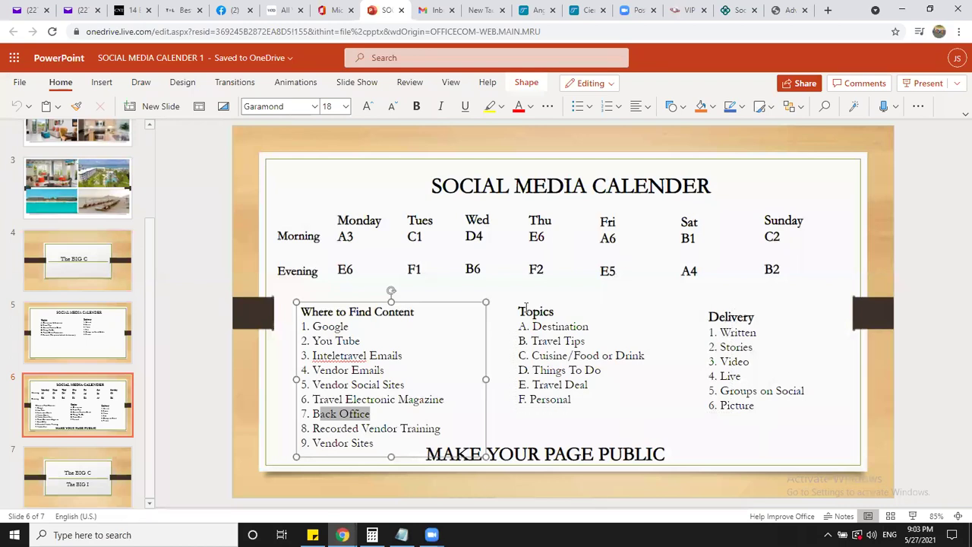